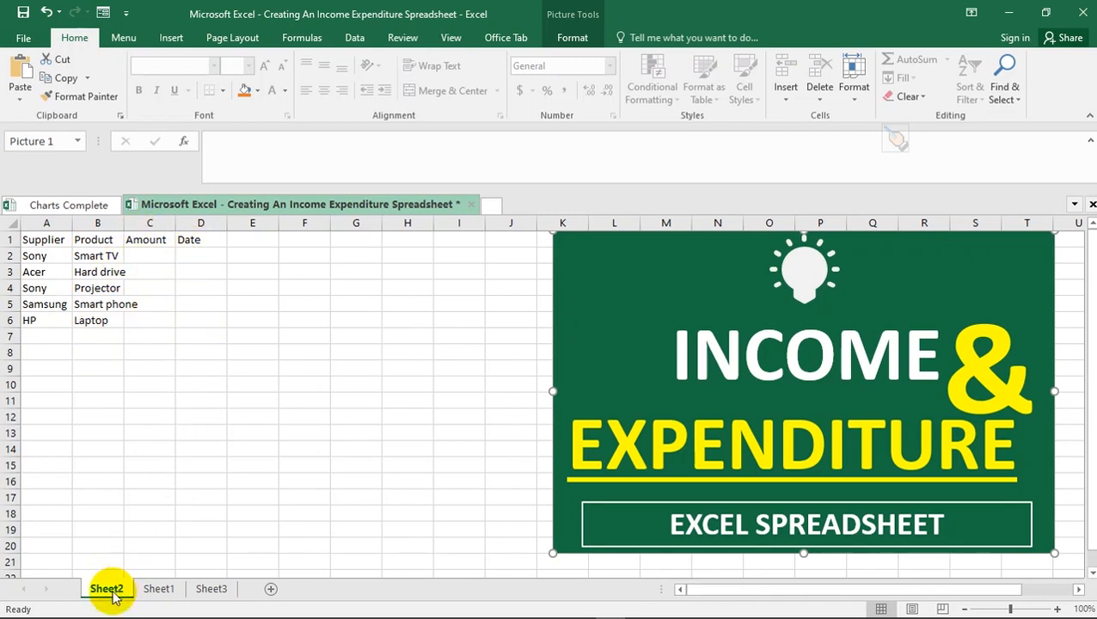
- Look through Sheet1 and Sheet3 to review the customer purchases and the income, expenses and profit labels
{"action": "left_click", "coordinate": [151, 589]}
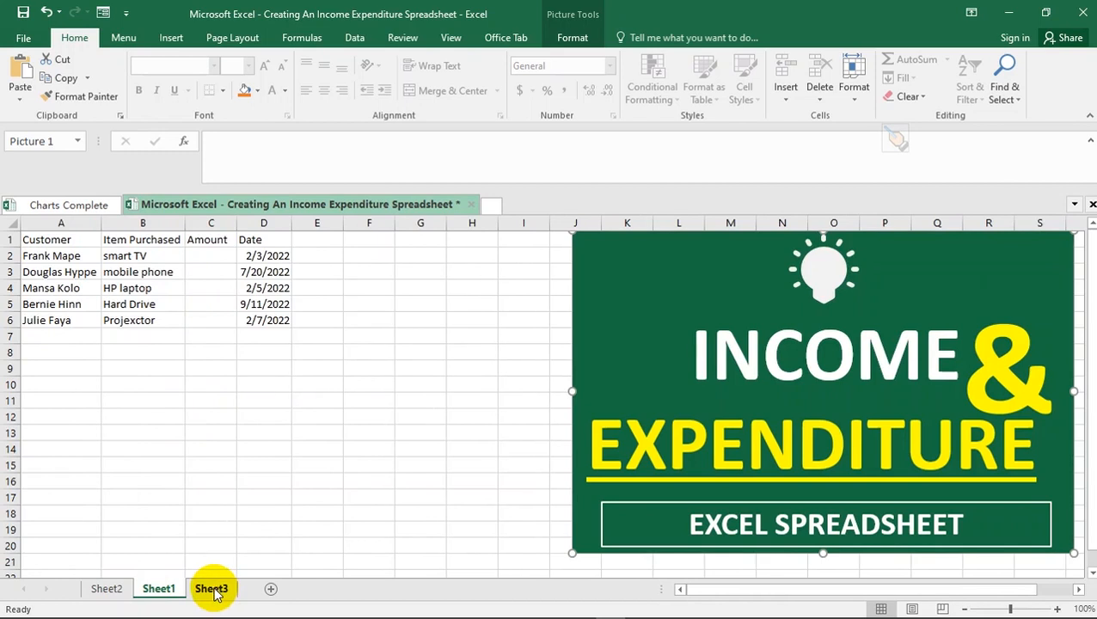
{"action": "left_click", "coordinate": [213, 590]}
{"action": "left_click", "coordinate": [155, 590]}
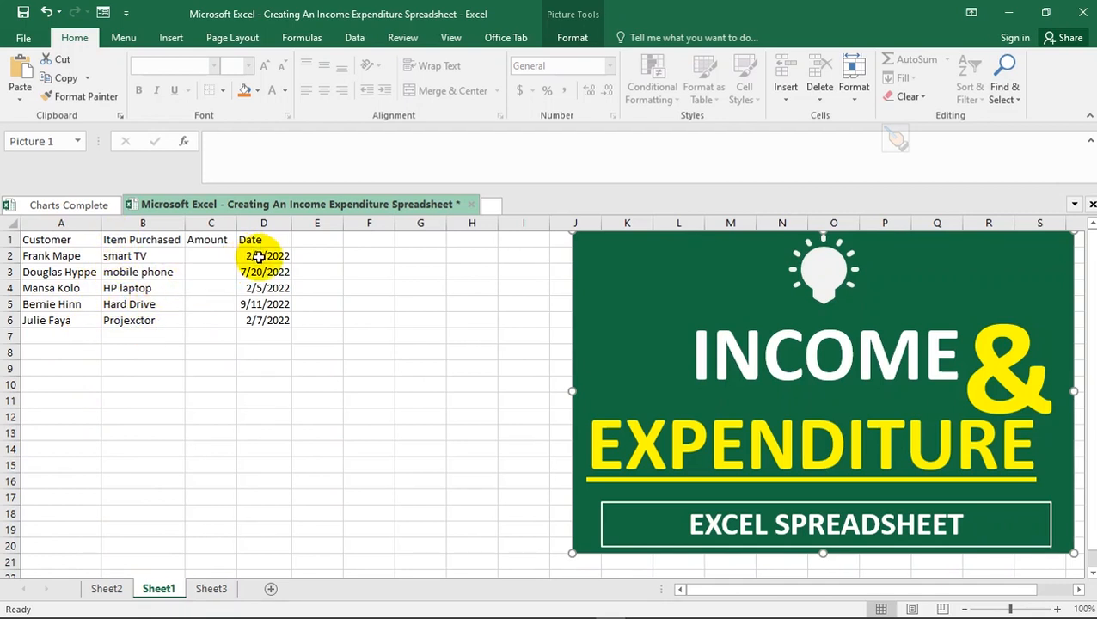
{"action": "left_click", "coordinate": [212, 591]}
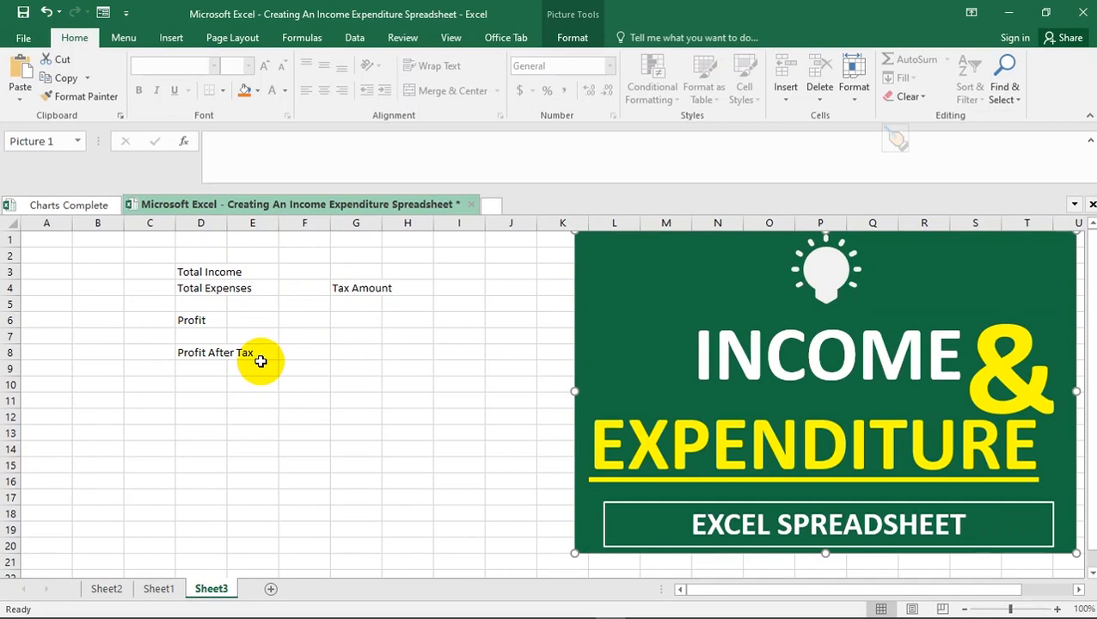
- Rename Sheet2, which holds the supplier and product list, as Money Out
{"action": "left_click", "coordinate": [107, 591]}
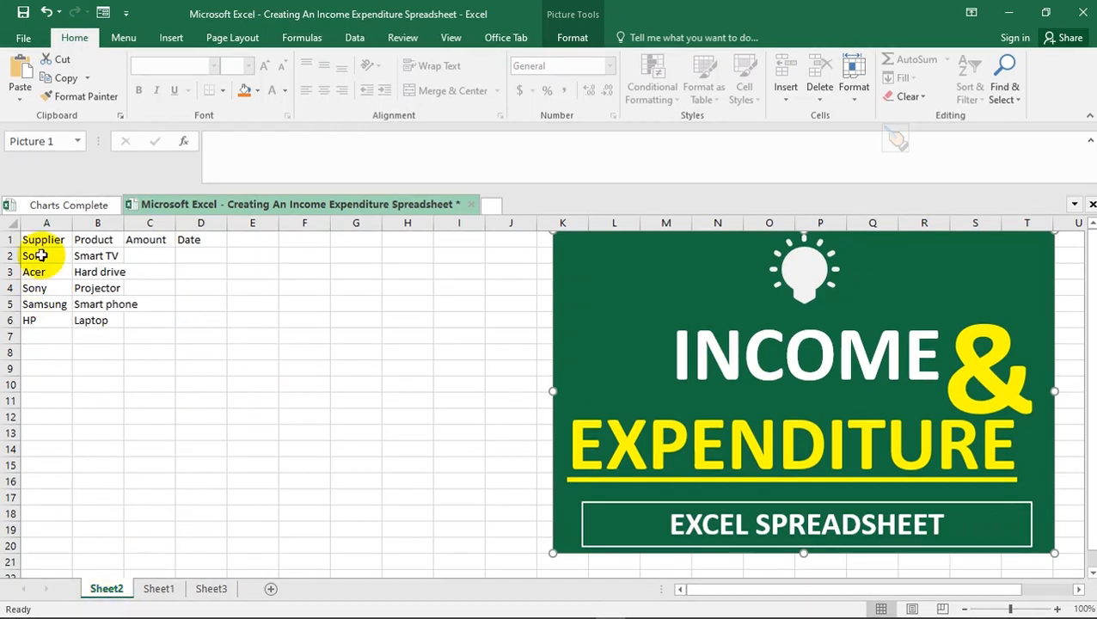
{"action": "right_click", "coordinate": [107, 591]}
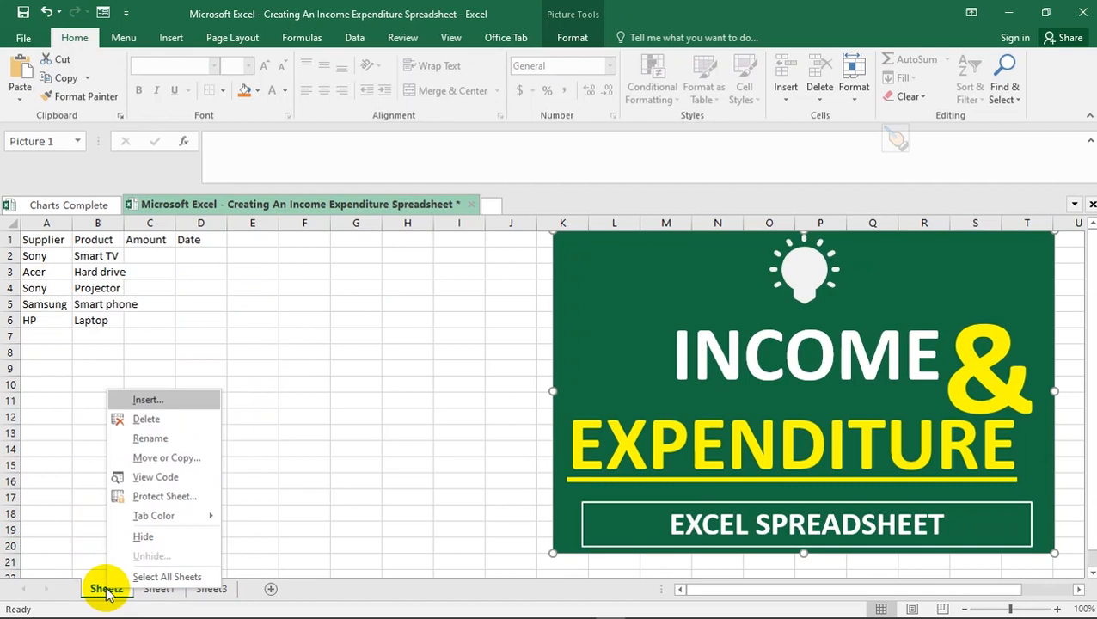
{"action": "left_click", "coordinate": [180, 438]}
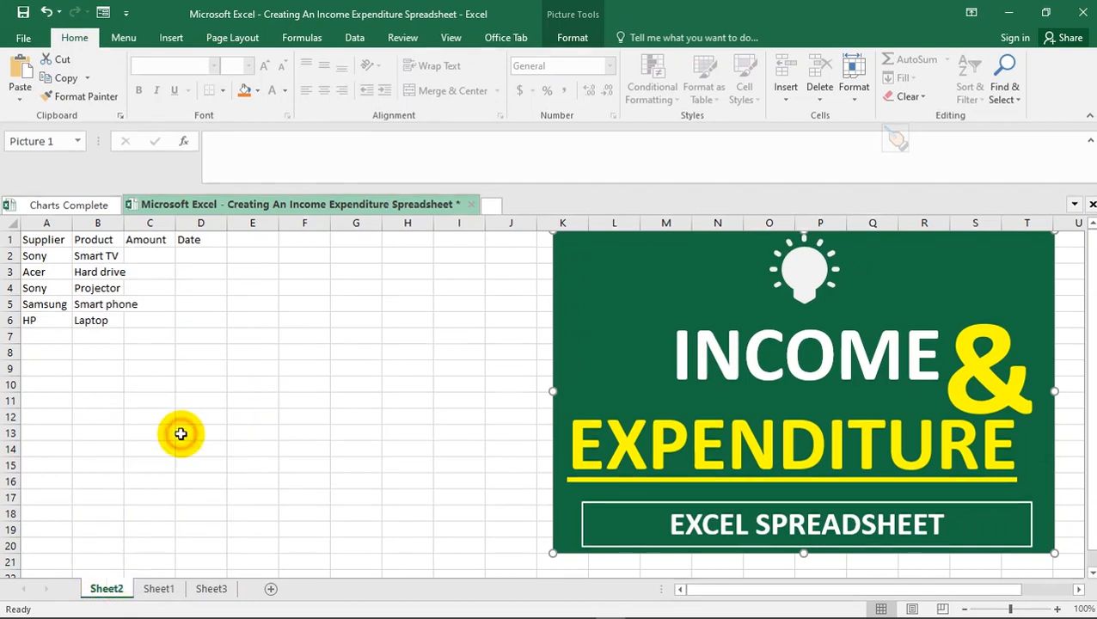
{"action": "key", "text": "Caps_Lock"}
{"action": "type", "text": "Money O"}
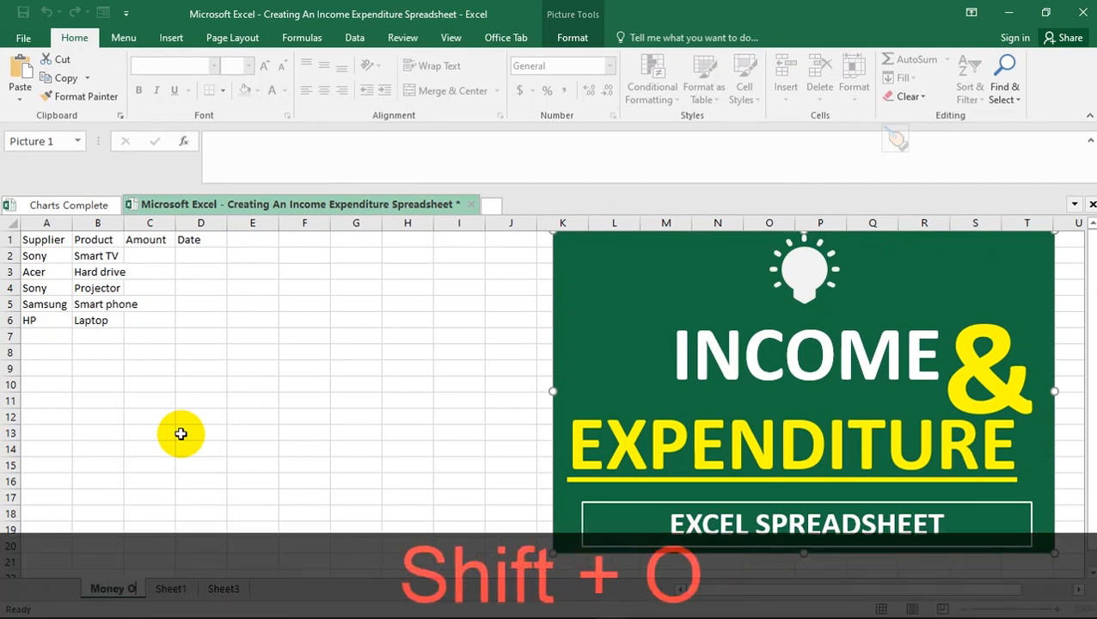
{"action": "type", "text": "ut"}
{"action": "key", "text": "Return"}
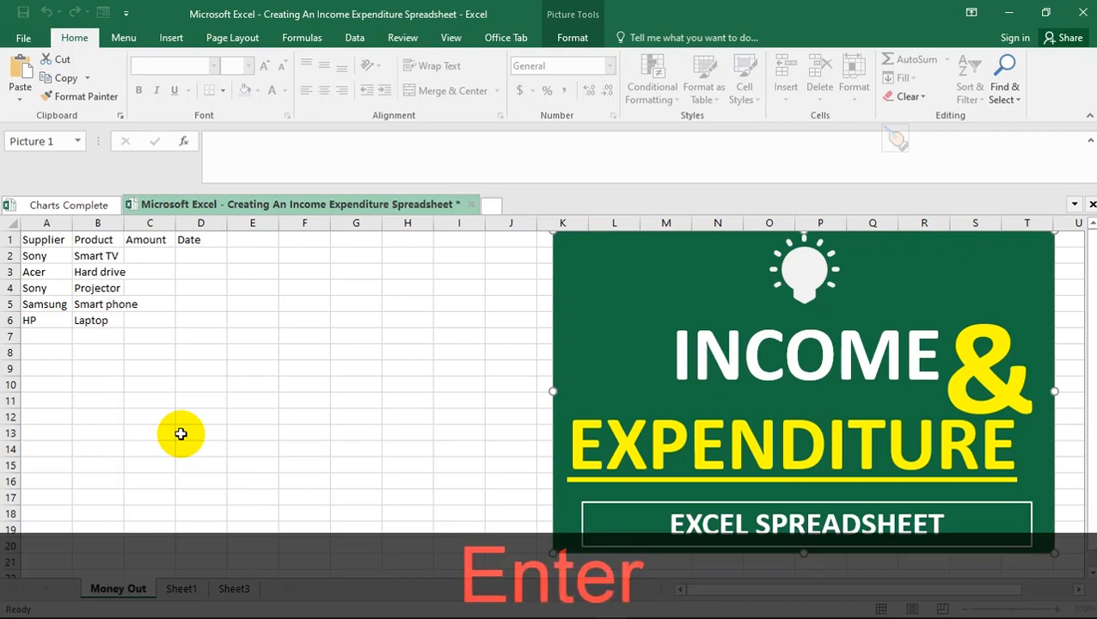
- Rename Sheet1, which holds the customer purchases, as Money In
{"action": "left_click", "coordinate": [181, 589]}
{"action": "right_click", "coordinate": [172, 591]}
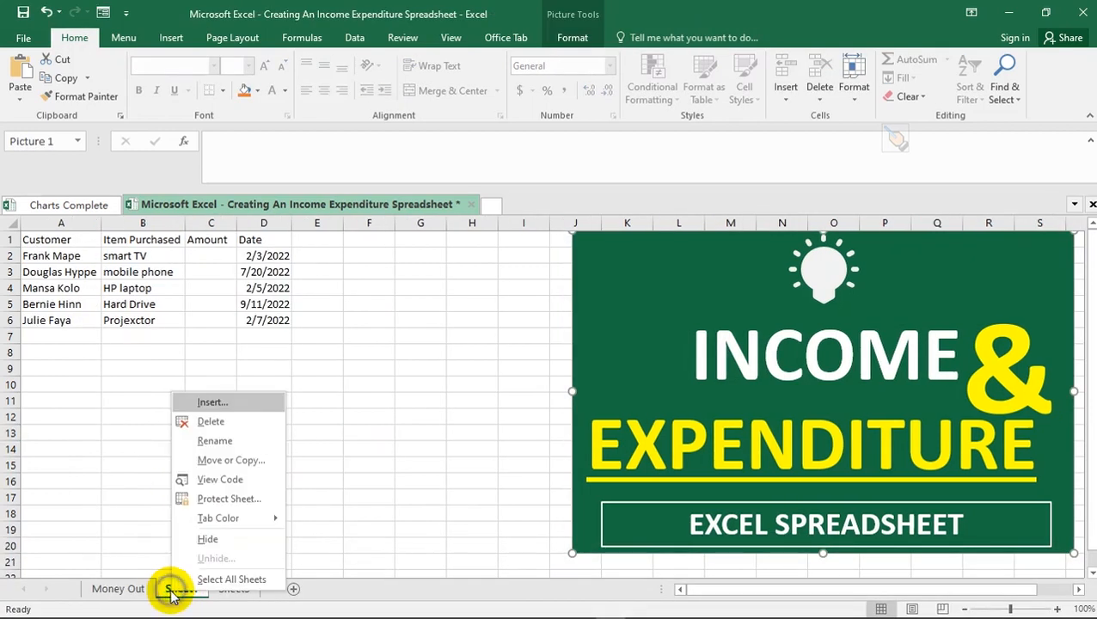
{"action": "left_click", "coordinate": [217, 440]}
{"action": "type", "text": "Money"}
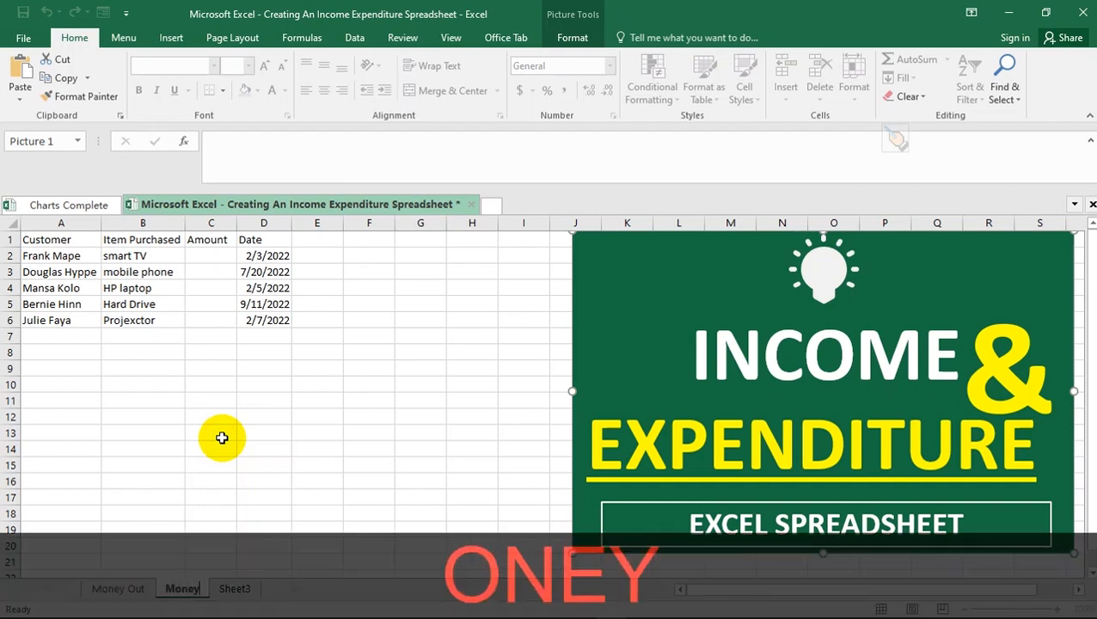
{"action": "type", "text": " In"}
{"action": "key", "text": "Return"}
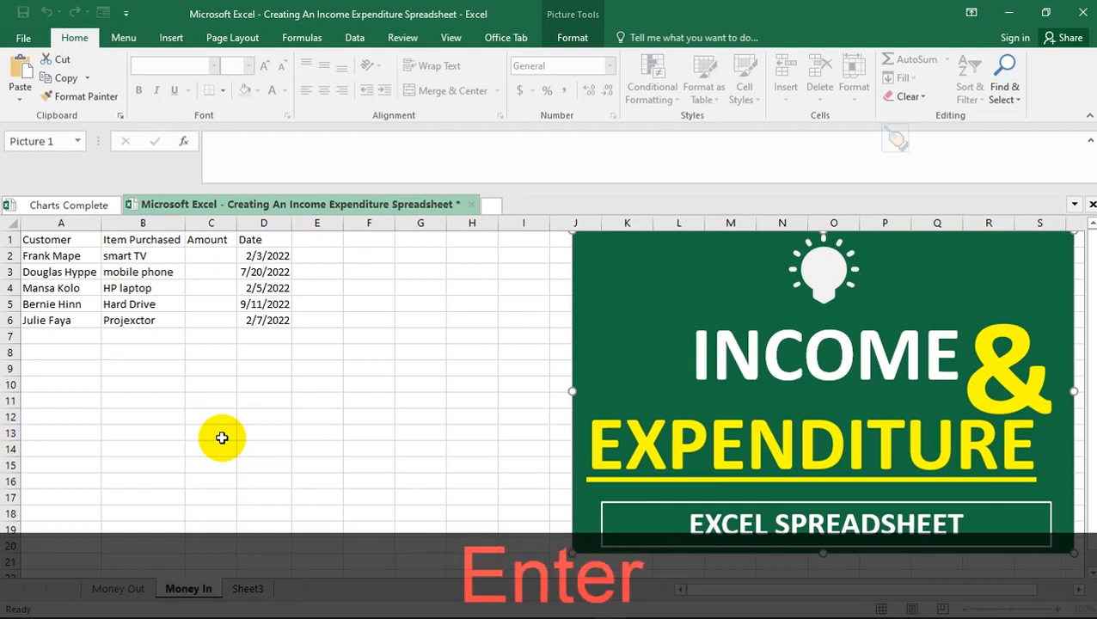
{"action": "left_click", "coordinate": [221, 436]}
- Rename Sheet3, which holds the income, expenses and profit labels, as Balance Sheet
{"action": "left_click", "coordinate": [248, 589]}
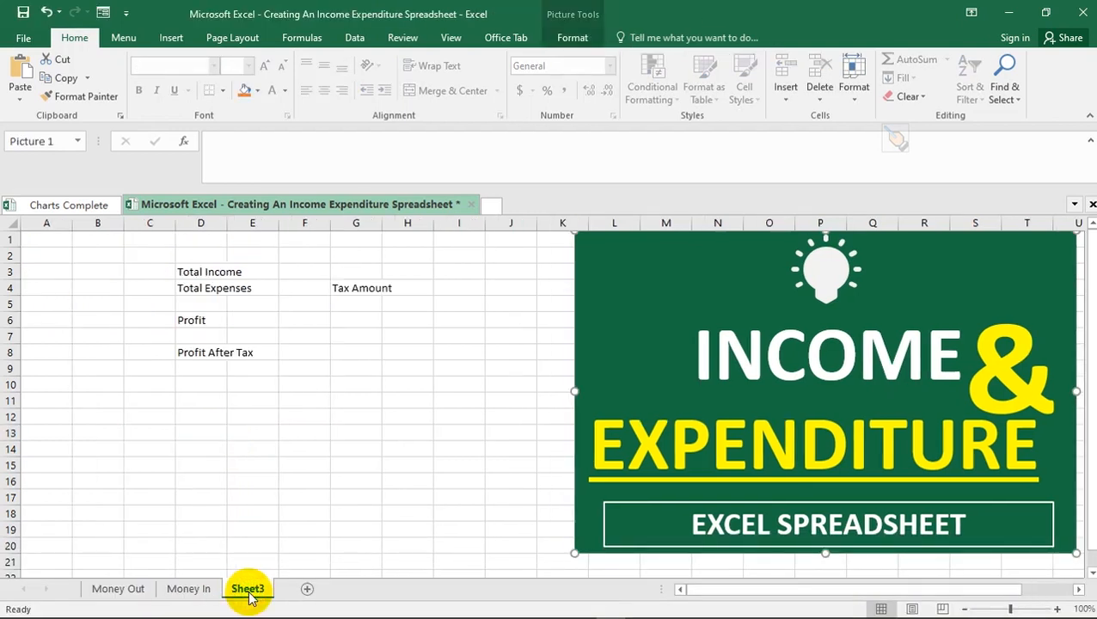
{"action": "right_click", "coordinate": [248, 593]}
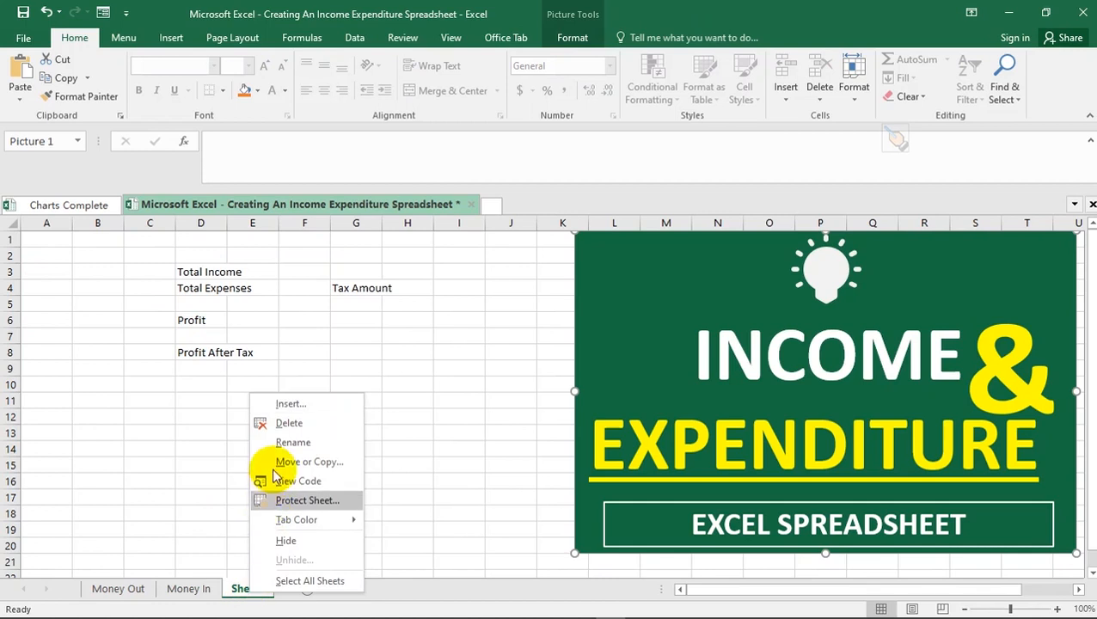
{"action": "left_click", "coordinate": [281, 438]}
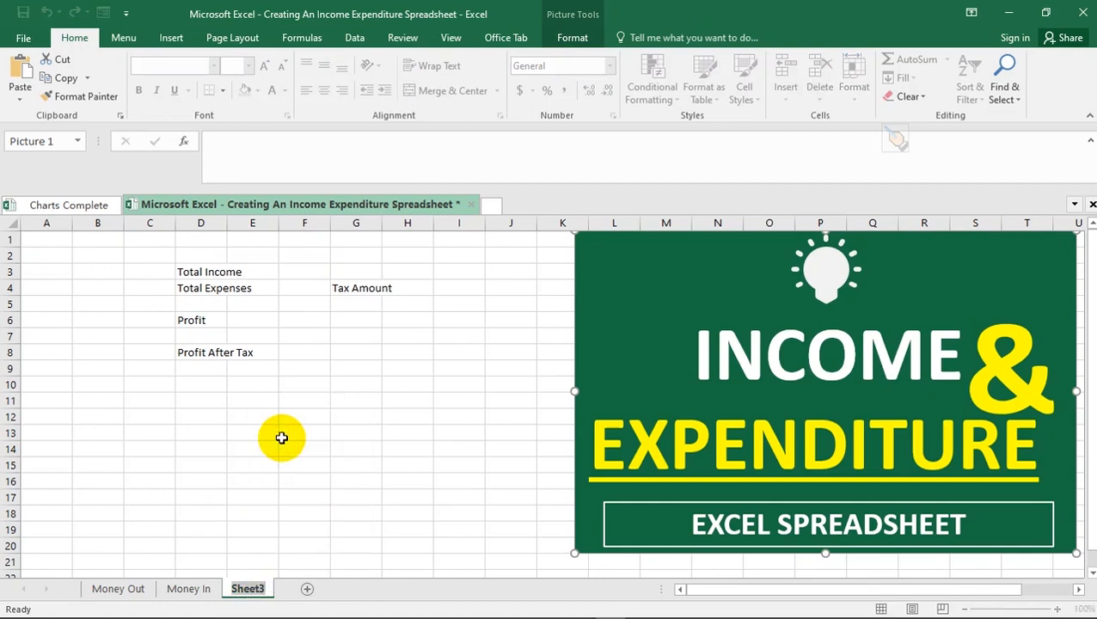
{"action": "type", "text": "Balance Sheet"}
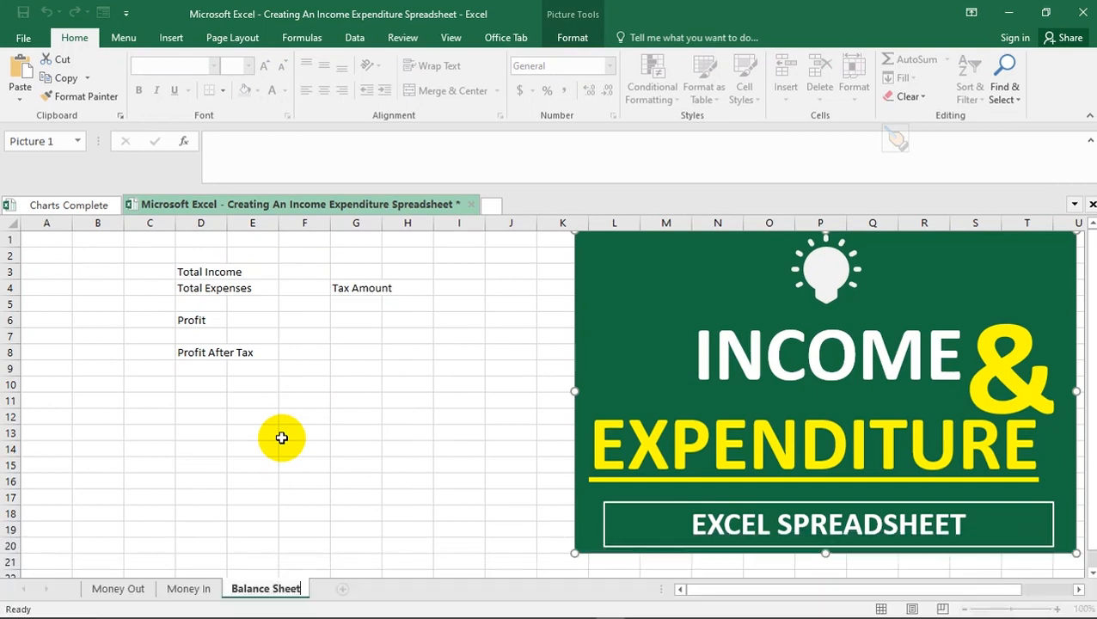
{"action": "key", "text": "Return"}
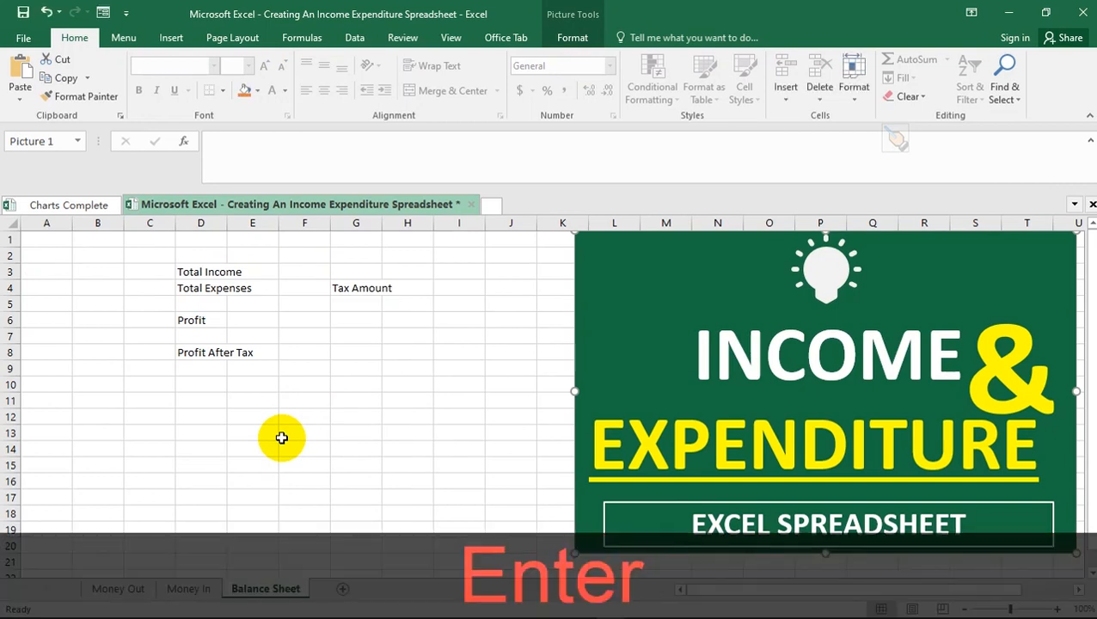
{"action": "left_click", "coordinate": [281, 438]}
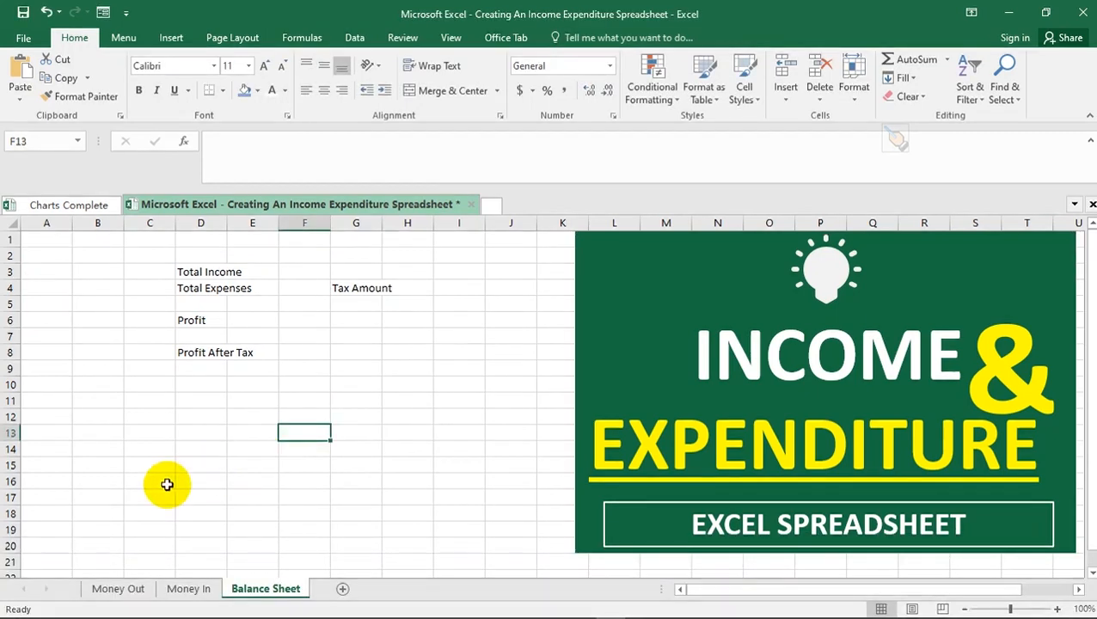
- On the Money Out sheet, autofit the width of all columns to their contents
{"action": "left_click", "coordinate": [105, 600]}
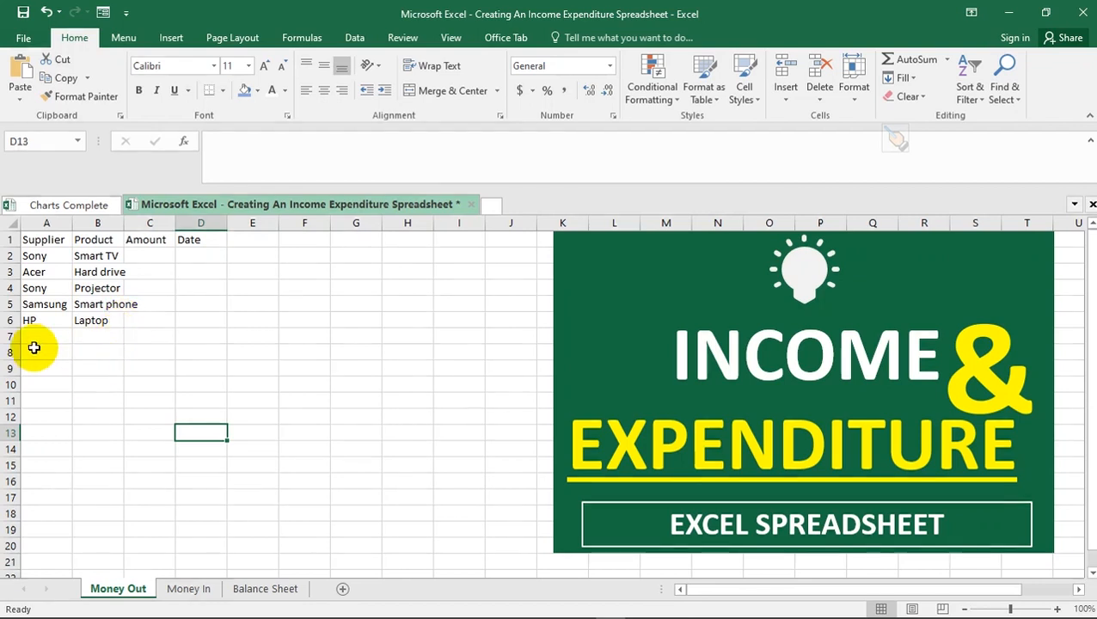
{"action": "left_click", "coordinate": [42, 243]}
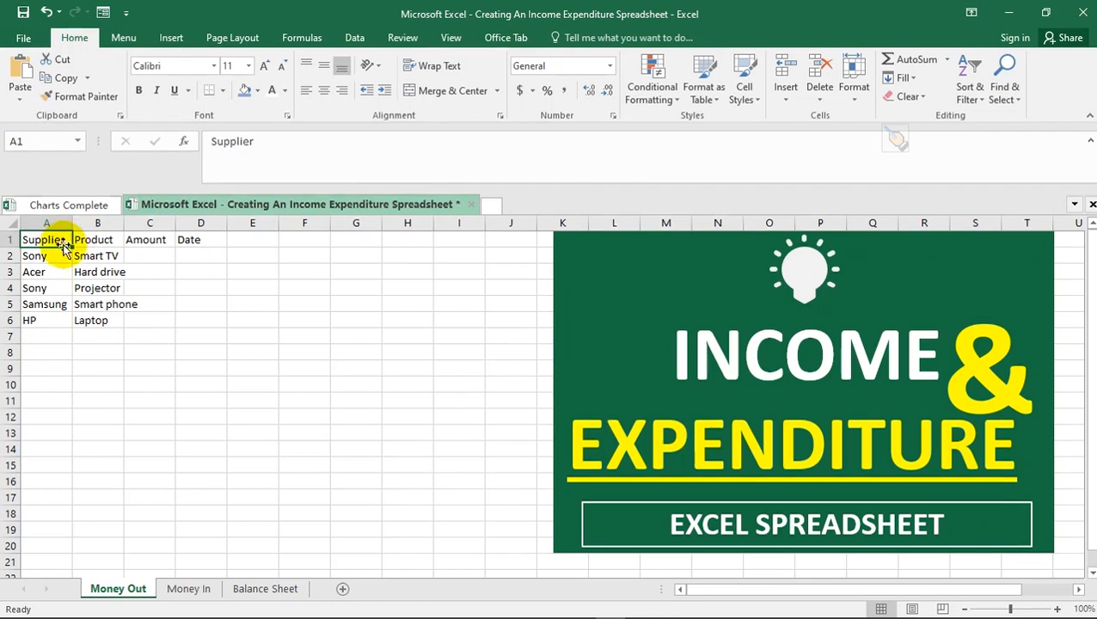
{"action": "left_click", "coordinate": [153, 239]}
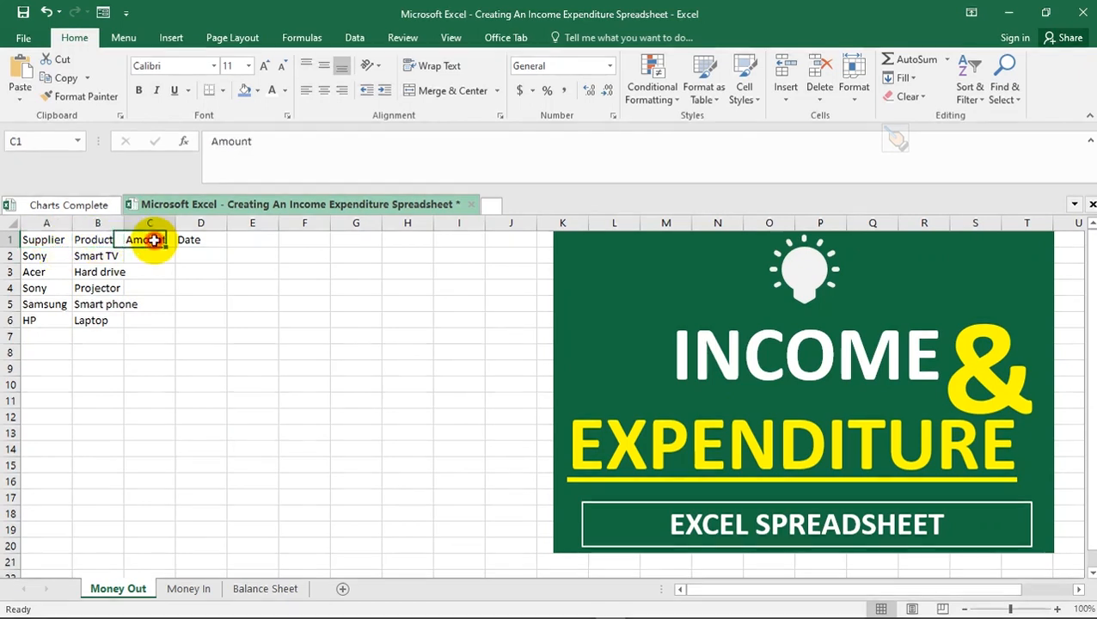
{"action": "left_click", "coordinate": [185, 240]}
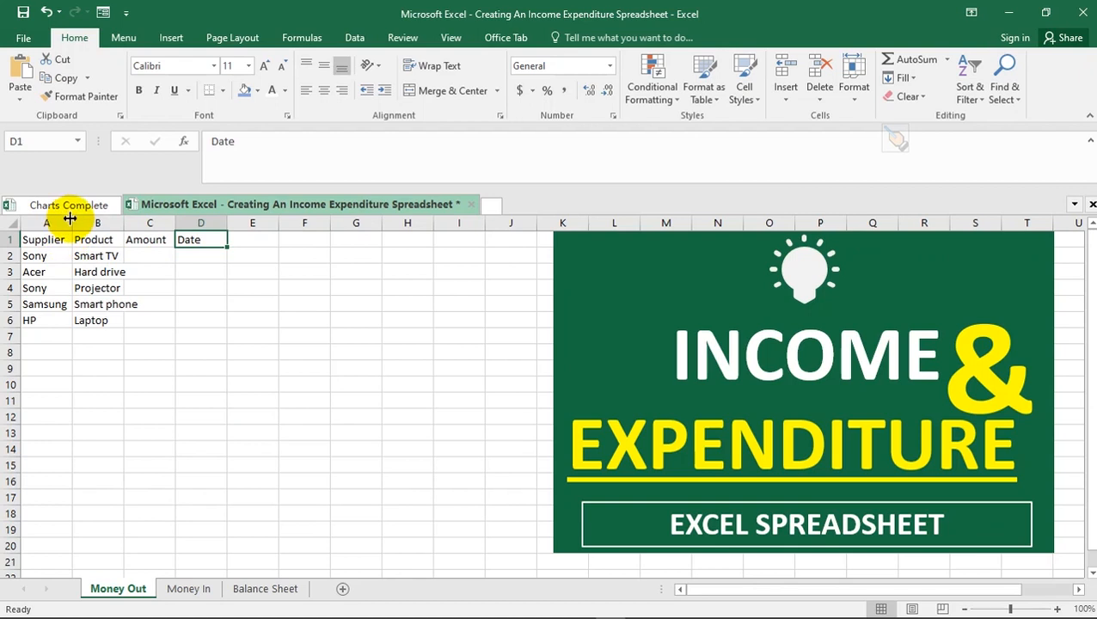
{"action": "left_click", "coordinate": [27, 234]}
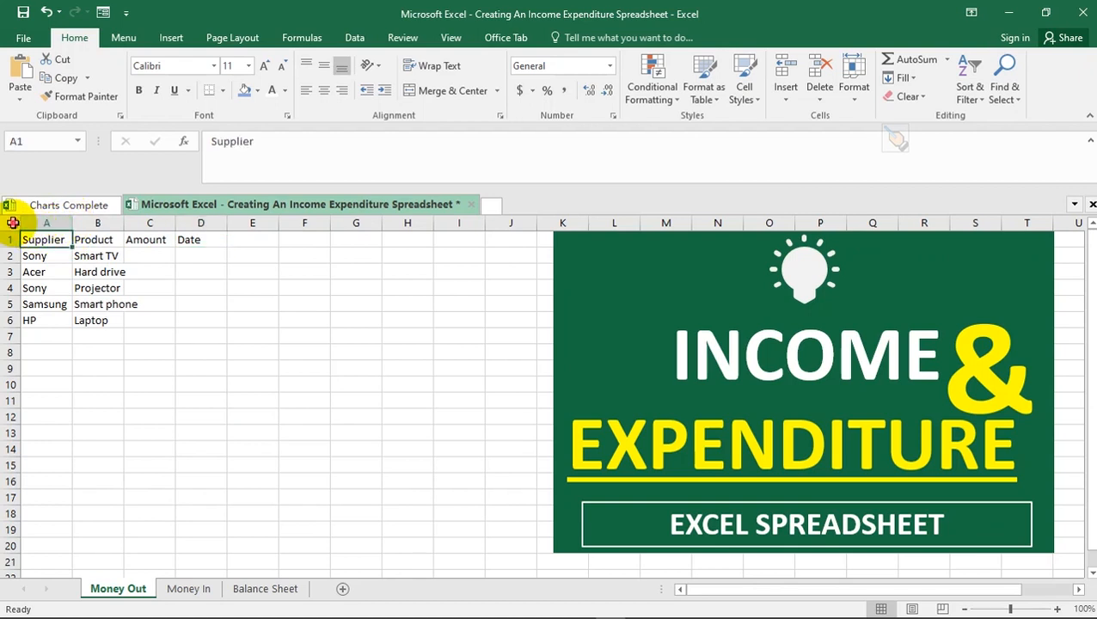
{"action": "left_click", "coordinate": [13, 222]}
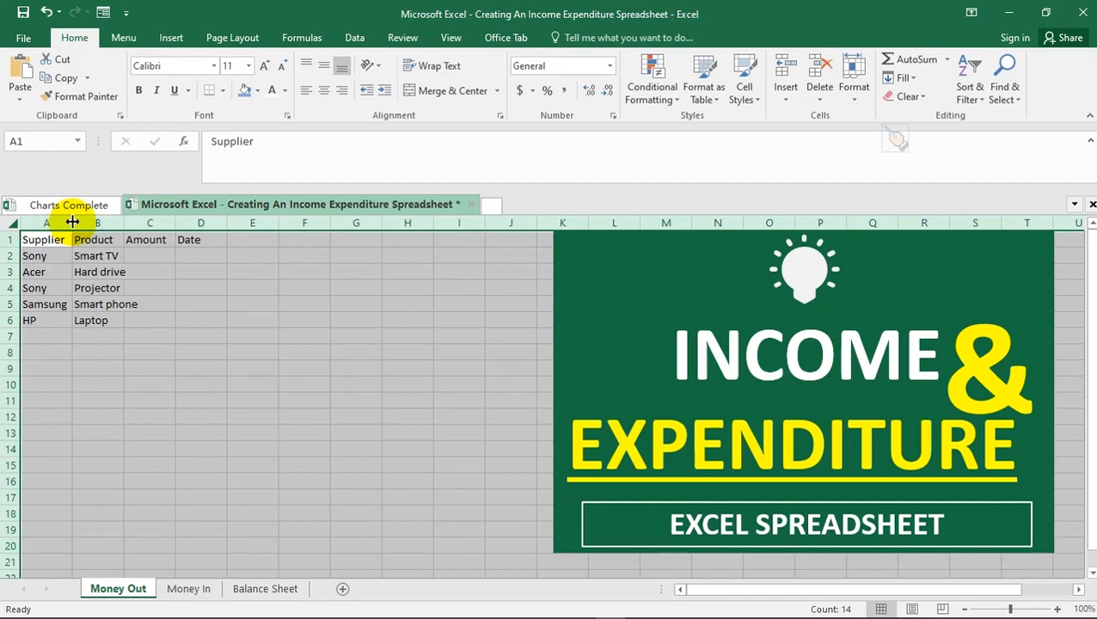
{"action": "double_click", "coordinate": [125, 223]}
{"action": "left_click", "coordinate": [89, 323]}
{"action": "left_click", "coordinate": [63, 351]}
- Set the header cells A1:D1 on the Money Out sheet to font size 16 and bold
{"action": "left_click_drag", "start_coordinate": [32, 242], "coordinate": [199, 240]}
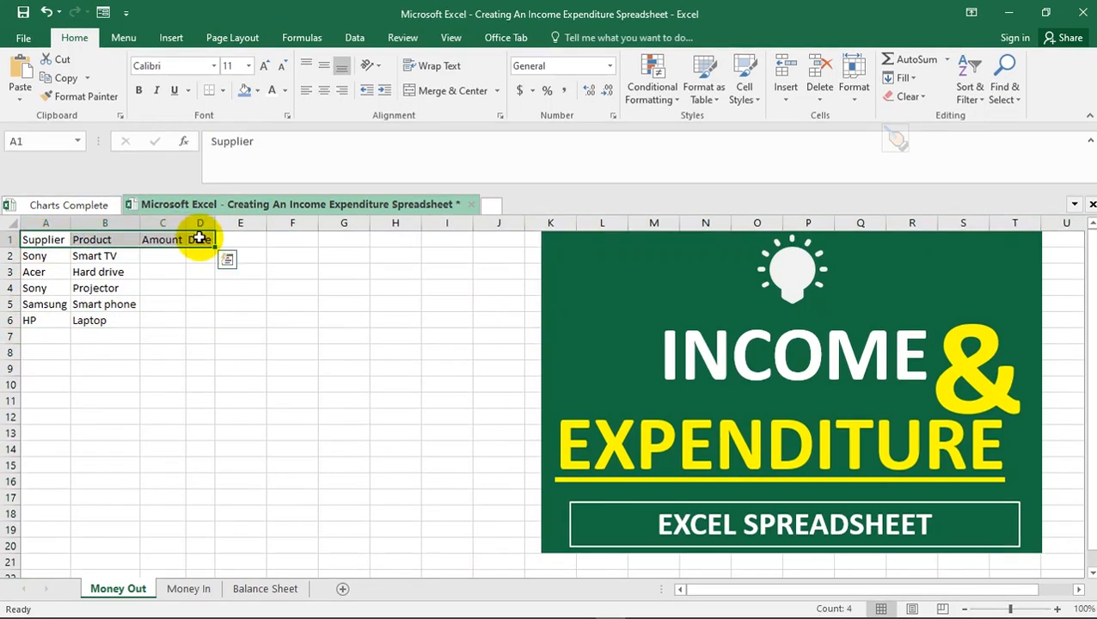
{"action": "left_click", "coordinate": [266, 66]}
{"action": "left_click", "coordinate": [265, 67]}
{"action": "left_click", "coordinate": [265, 66]}
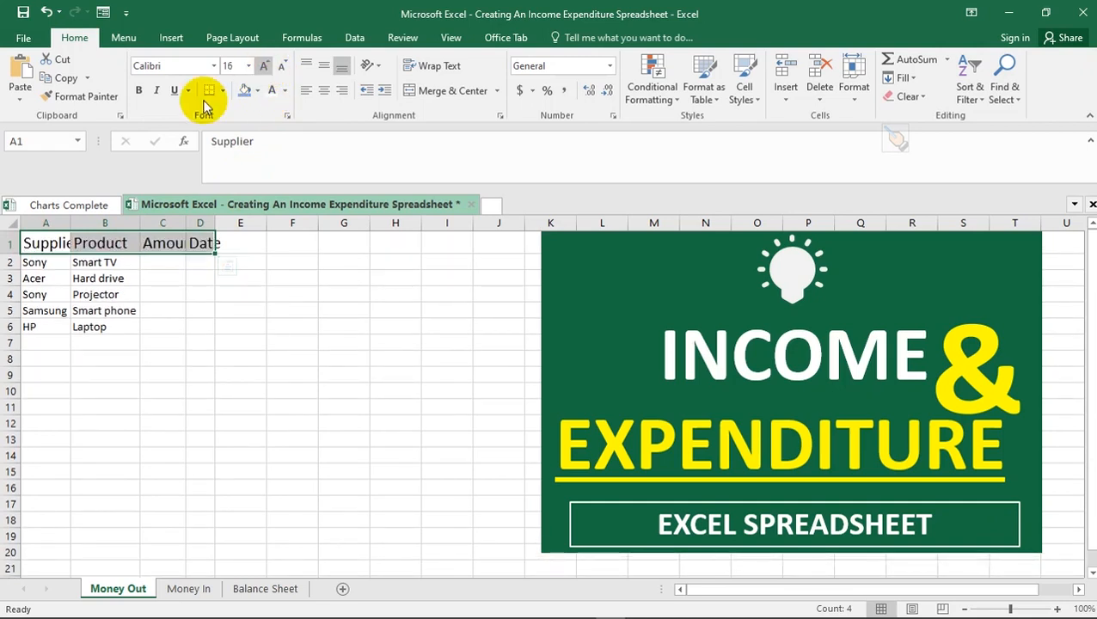
{"action": "left_click", "coordinate": [138, 90]}
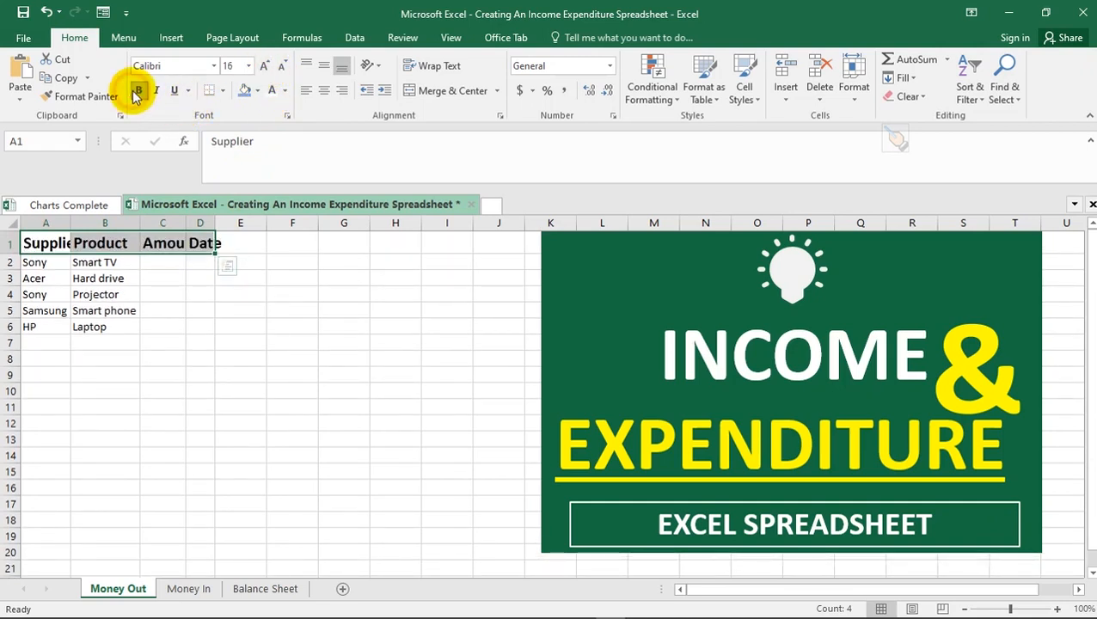
- Fill the header cells A1:D1 with a light blue theme colour
{"action": "left_click", "coordinate": [258, 91]}
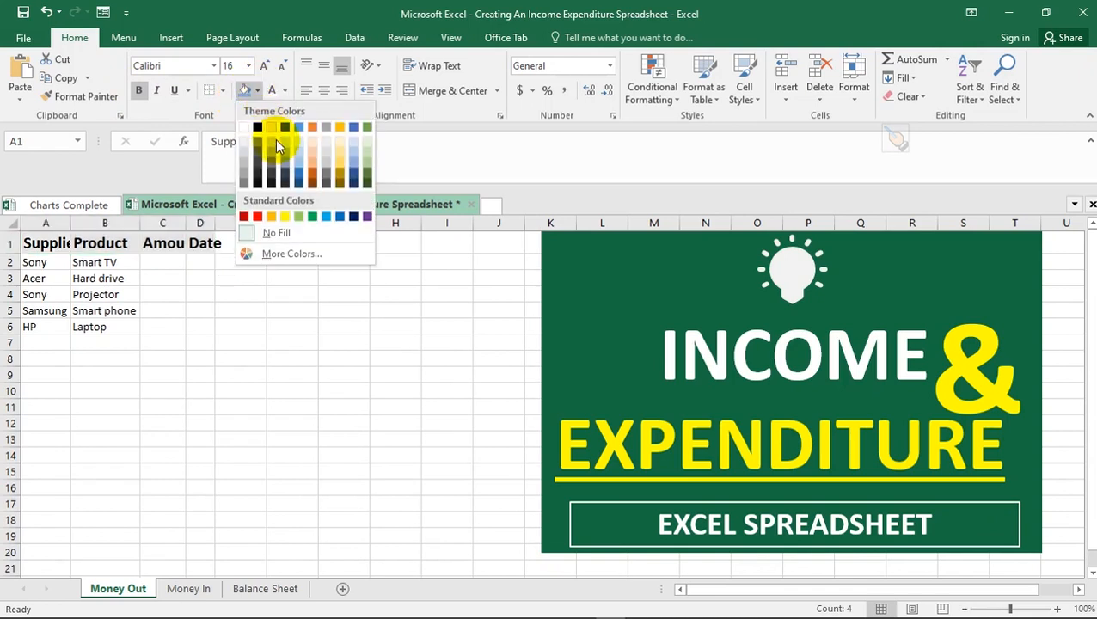
{"action": "left_click", "coordinate": [297, 150]}
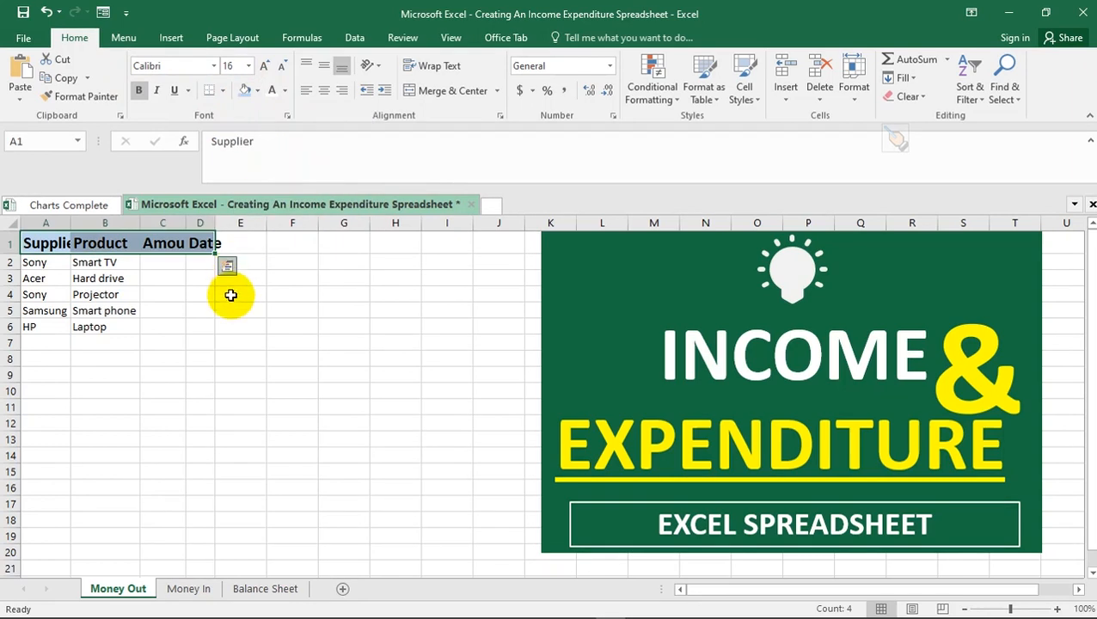
{"action": "left_click", "coordinate": [226, 342]}
- Autofit all column widths again so the enlarged Money Out headings fit
{"action": "left_click", "coordinate": [12, 223]}
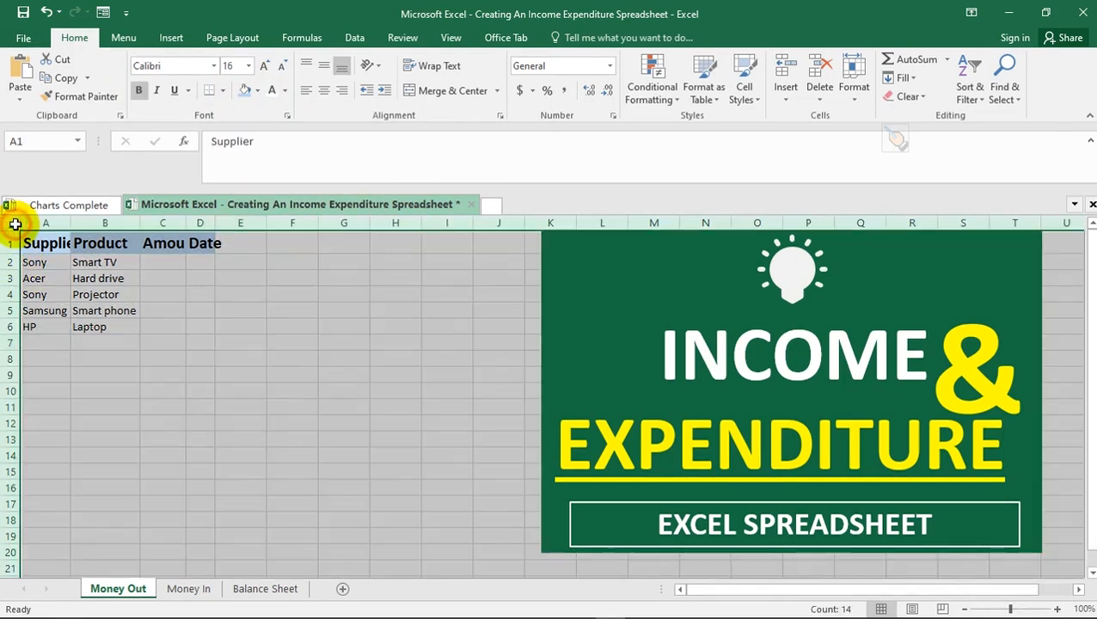
{"action": "double_click", "coordinate": [72, 221]}
{"action": "left_click", "coordinate": [118, 341]}
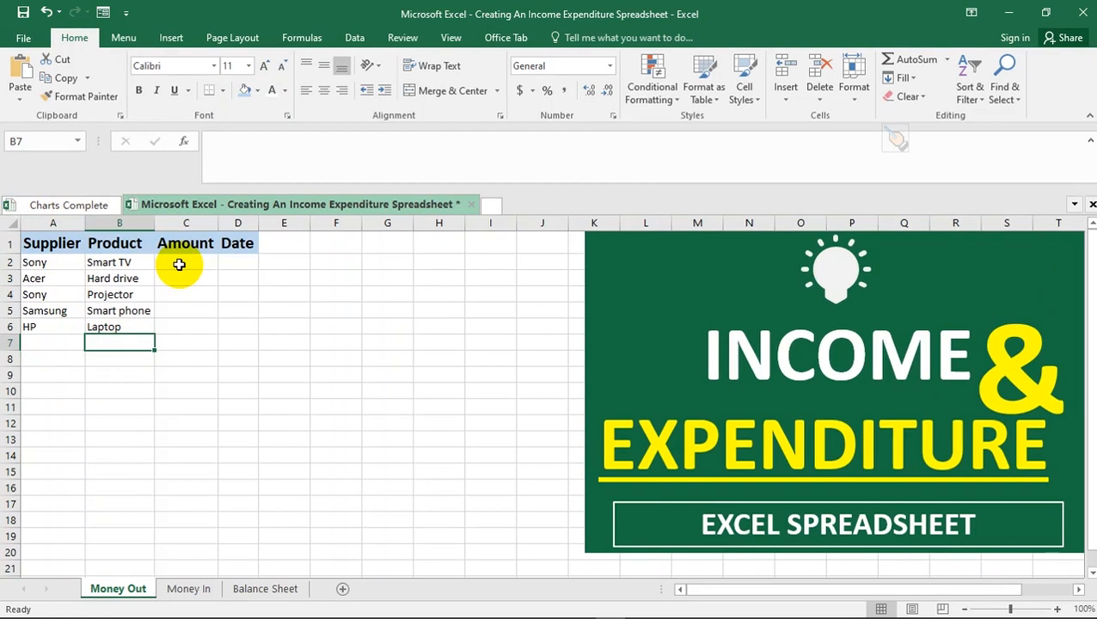
- Fill the supplier cells A2:A6 with the palest blue theme colour and the product cells B2:B6 with pale gray
{"action": "left_click_drag", "start_coordinate": [64, 262], "coordinate": [63, 323]}
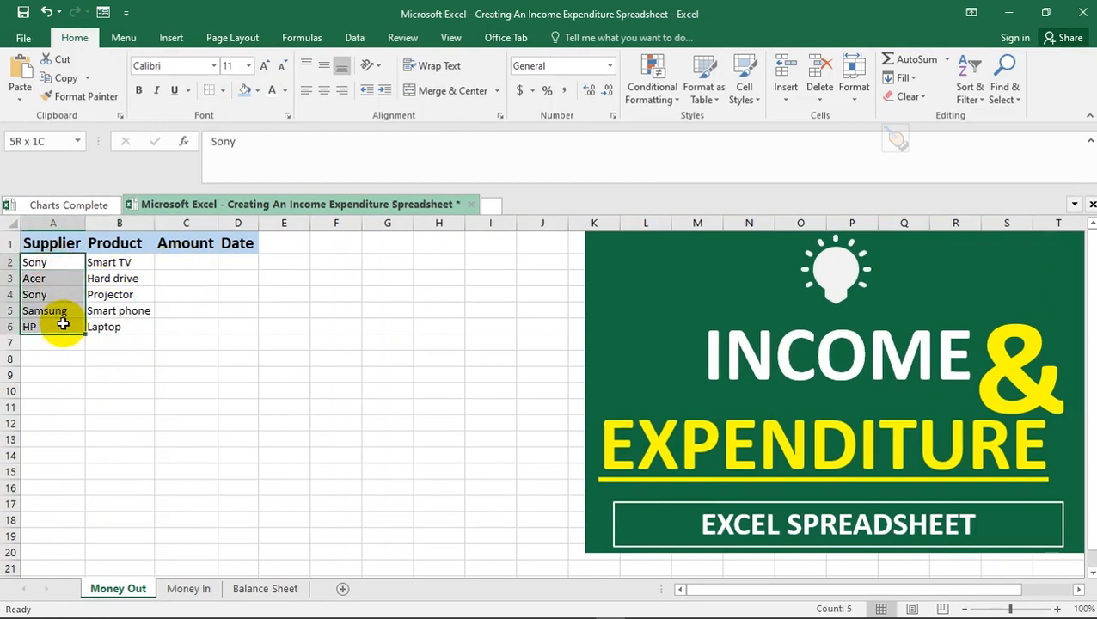
{"action": "left_click", "coordinate": [256, 90]}
{"action": "left_click", "coordinate": [302, 141]}
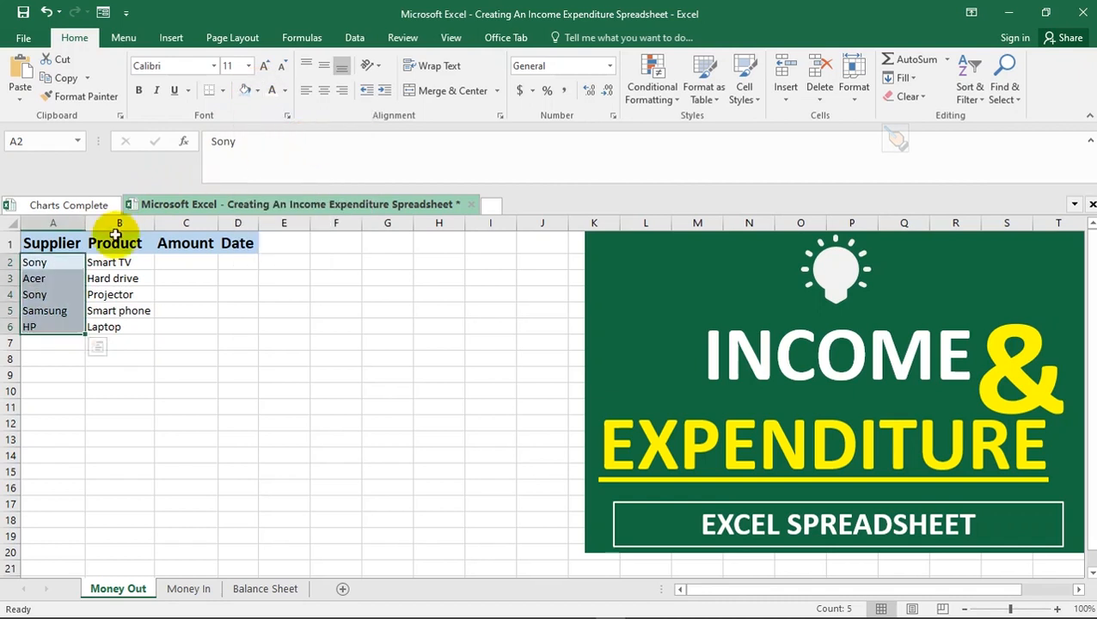
{"action": "left_click_drag", "start_coordinate": [111, 260], "coordinate": [111, 326]}
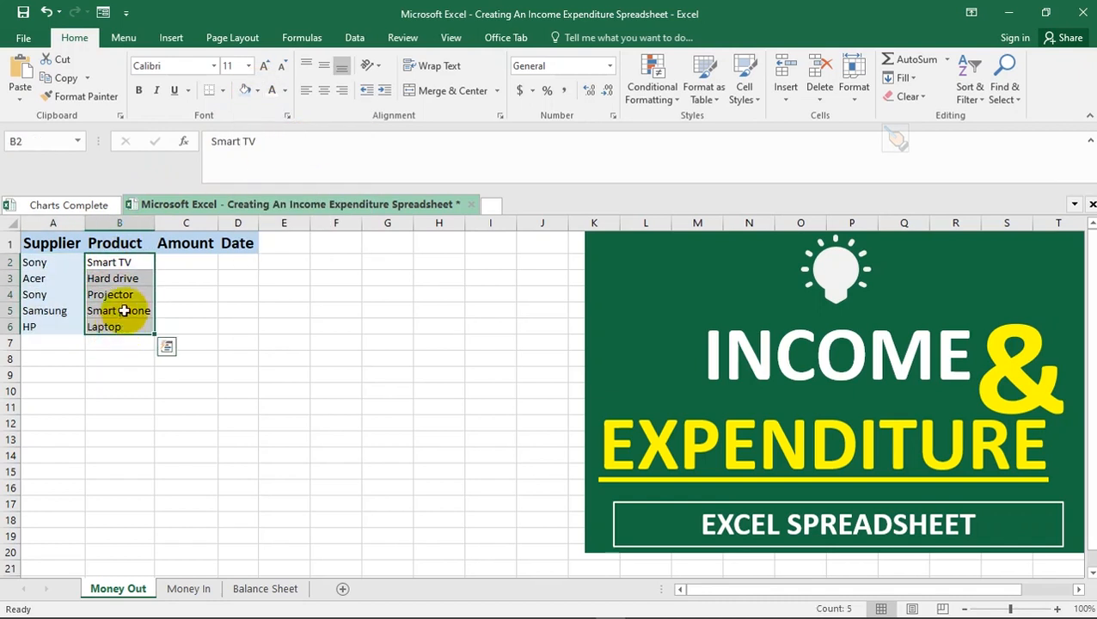
{"action": "left_click", "coordinate": [256, 91]}
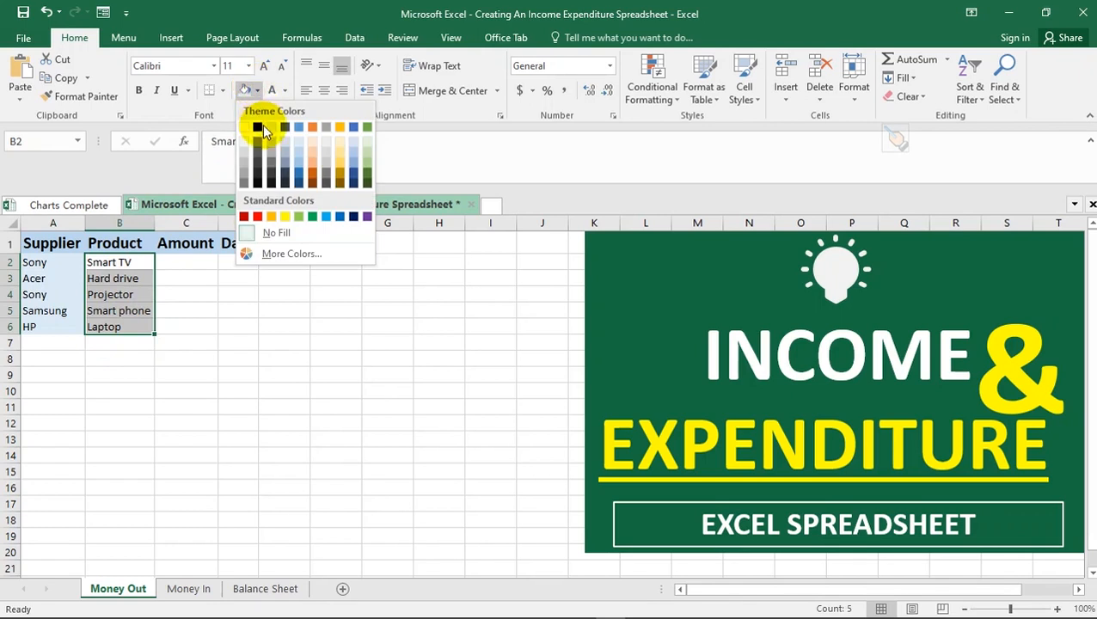
{"action": "left_click", "coordinate": [328, 142]}
{"action": "left_click", "coordinate": [198, 373]}
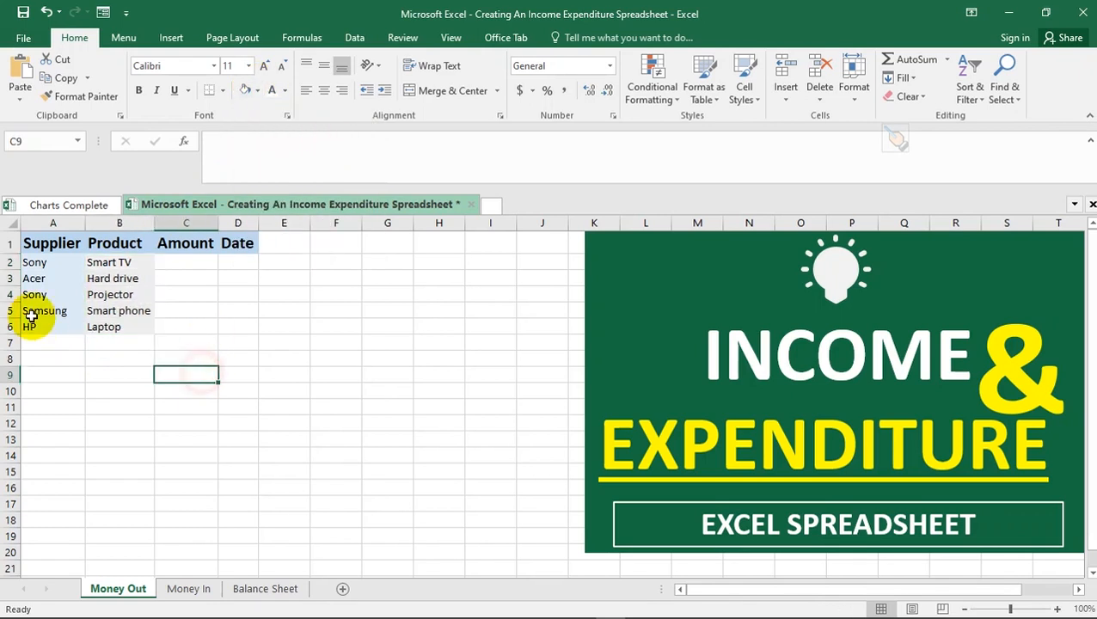
- Make the Money Out data cells A2:D6 bold and apply all borders to them
{"action": "left_click_drag", "start_coordinate": [75, 262], "coordinate": [249, 329]}
{"action": "left_click", "coordinate": [140, 91]}
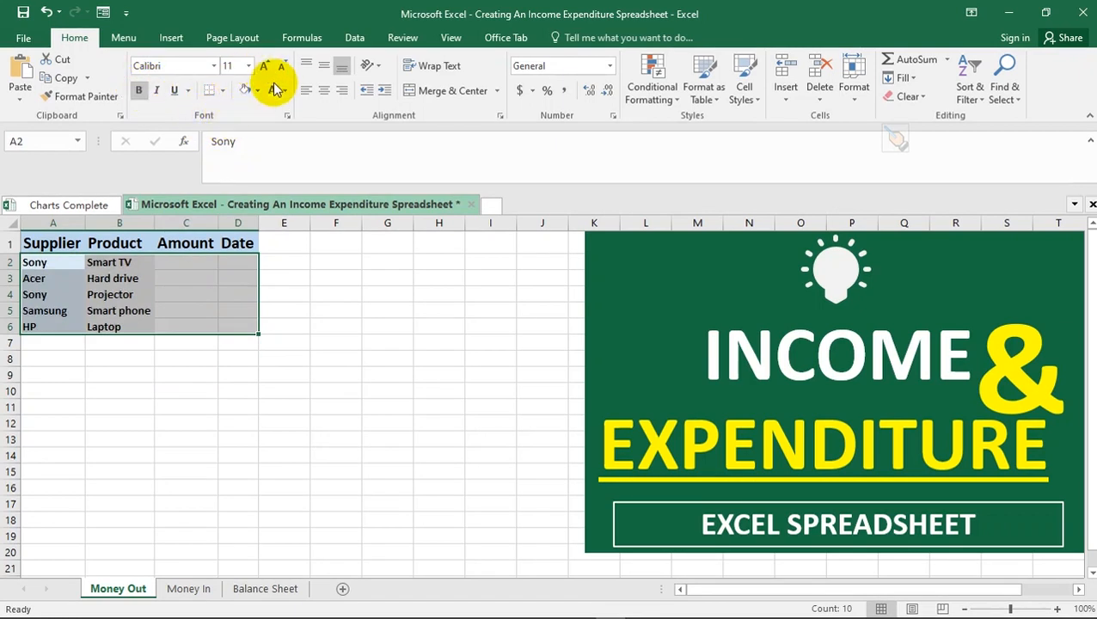
{"action": "left_click", "coordinate": [221, 90]}
{"action": "left_click", "coordinate": [239, 227]}
{"action": "left_click", "coordinate": [190, 396]}
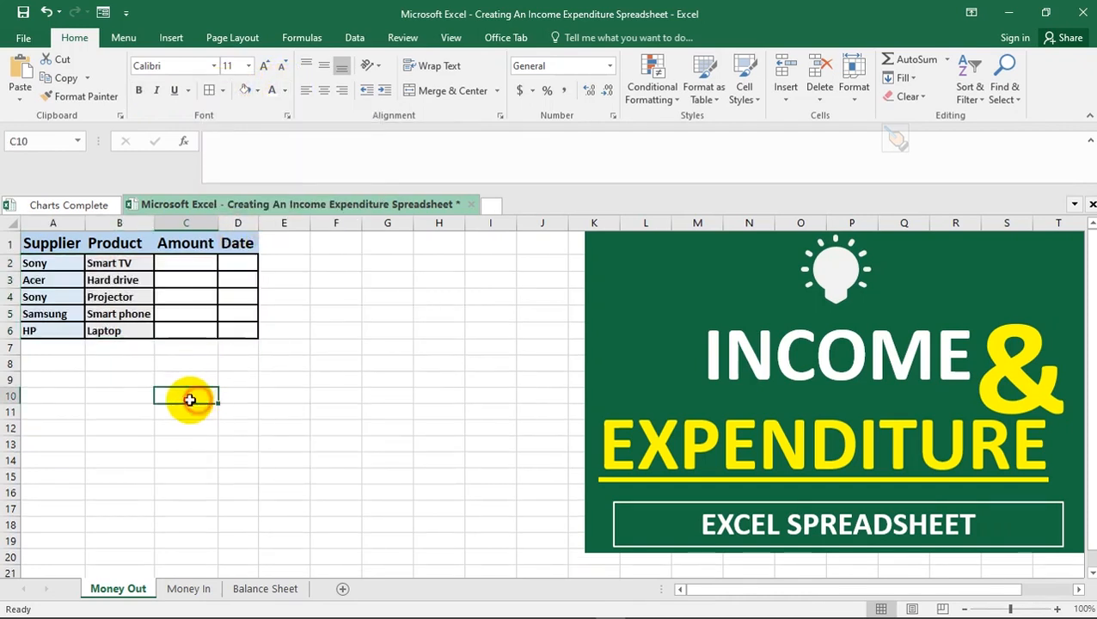
- Format the Amount cells C2:C6 on the Money Out sheet as Currency
{"action": "left_click", "coordinate": [180, 267]}
{"action": "left_click_drag", "start_coordinate": [180, 264], "coordinate": [191, 330]}
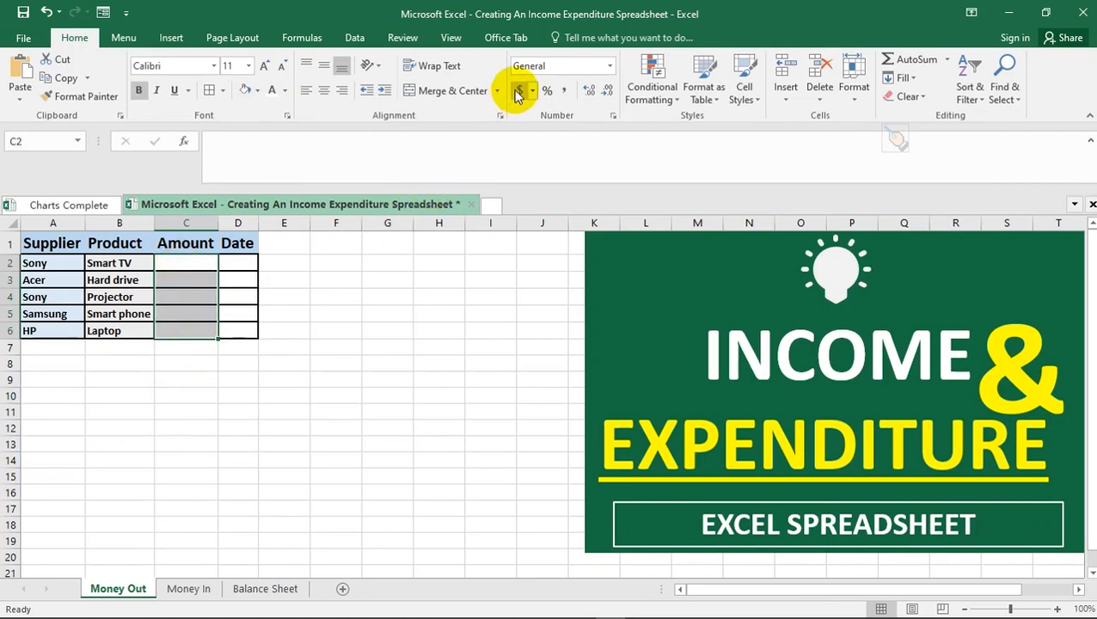
{"action": "left_click", "coordinate": [610, 66]}
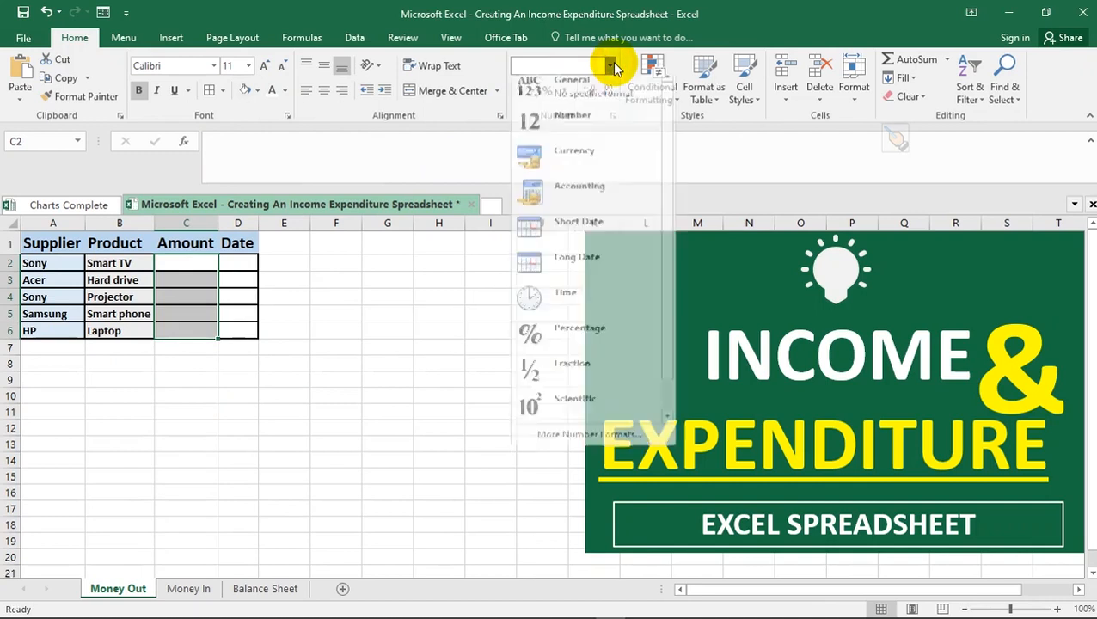
{"action": "left_click", "coordinate": [583, 164]}
- Format the Date cells D2:D6 on the Money Out sheet as Short Date
{"action": "left_click", "coordinate": [237, 265]}
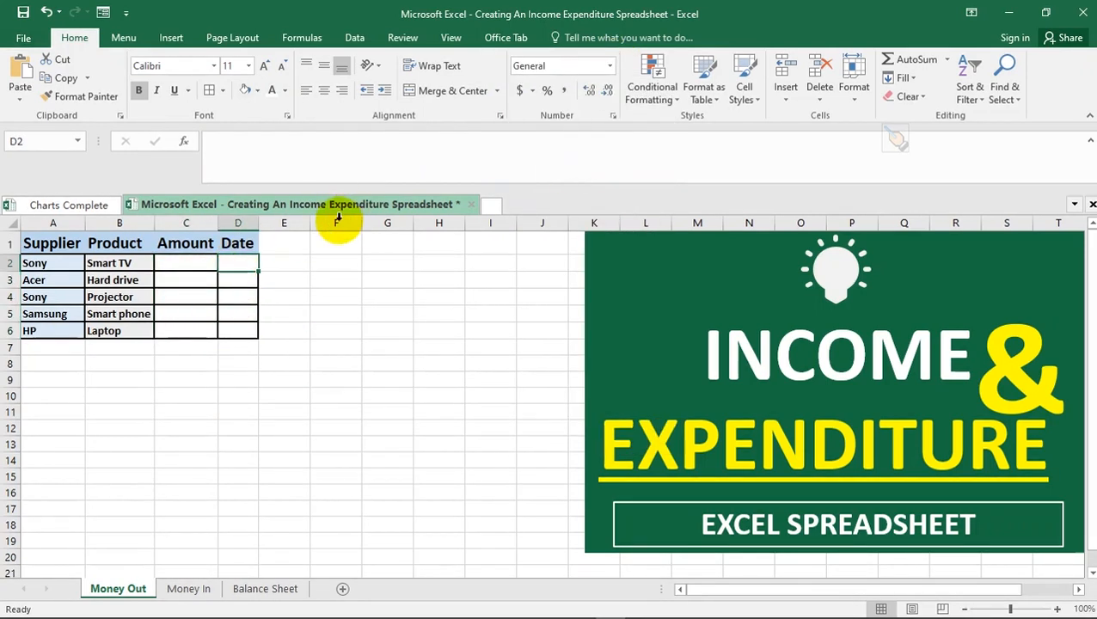
{"action": "left_click", "coordinate": [239, 260]}
{"action": "left_click_drag", "start_coordinate": [240, 291], "coordinate": [242, 325]}
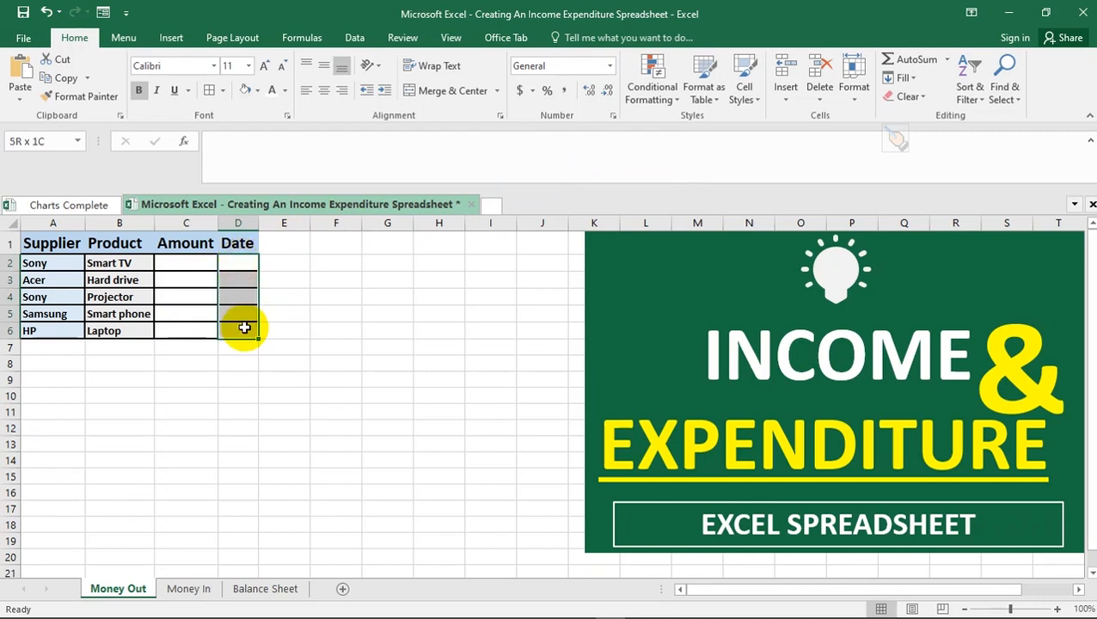
{"action": "left_click", "coordinate": [611, 65]}
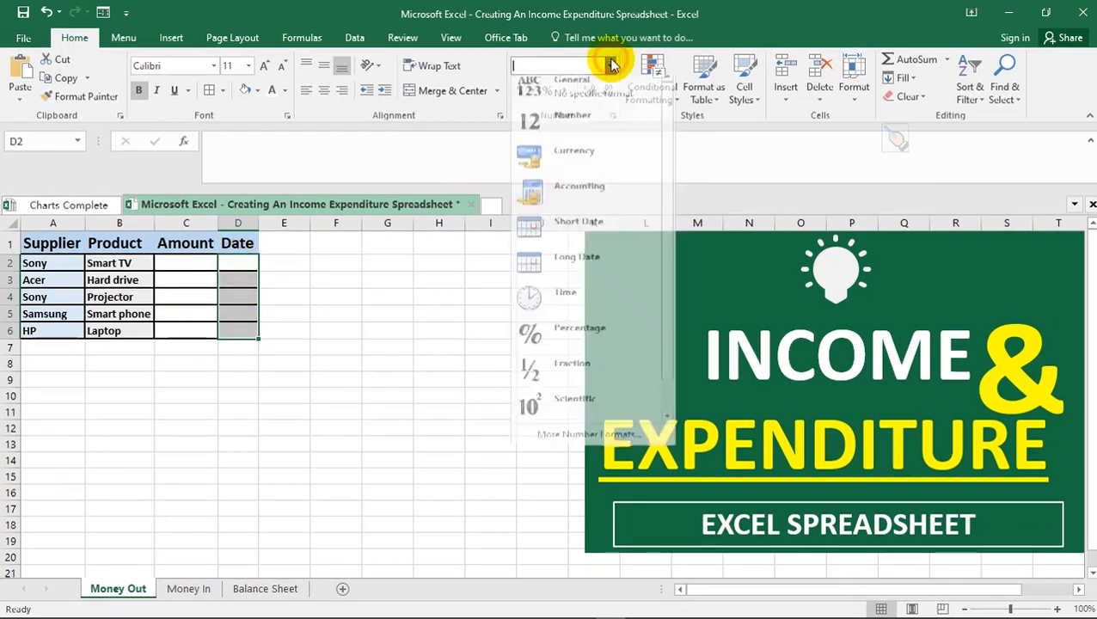
{"action": "left_click", "coordinate": [570, 228]}
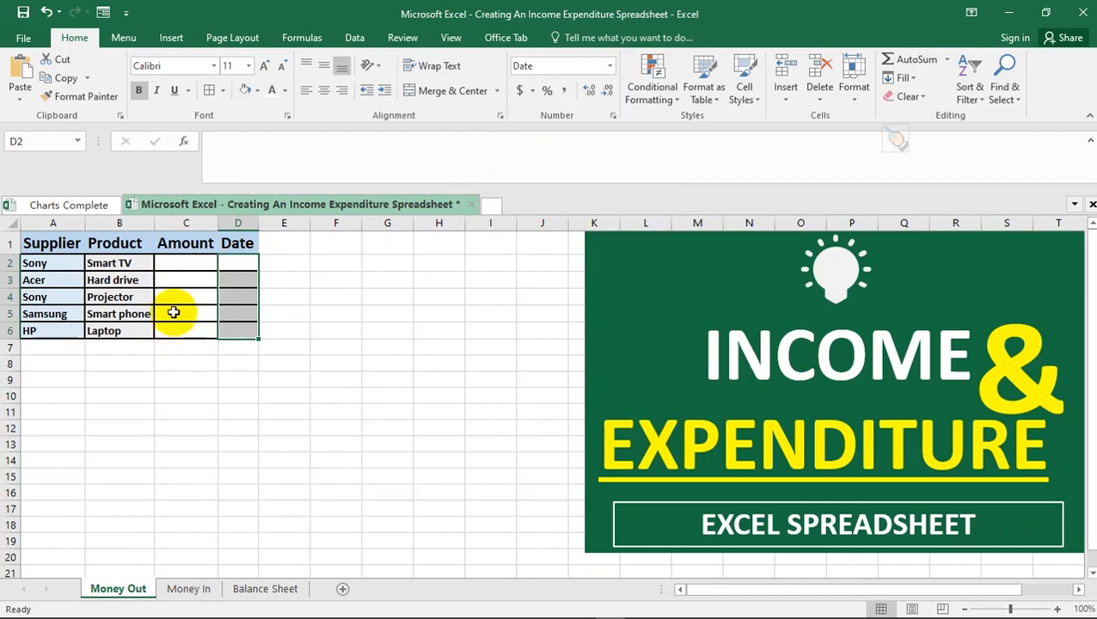
- Insert the current date, 8/27/2022, in cell D2 for the Smart TV
{"action": "left_click", "coordinate": [235, 265]}
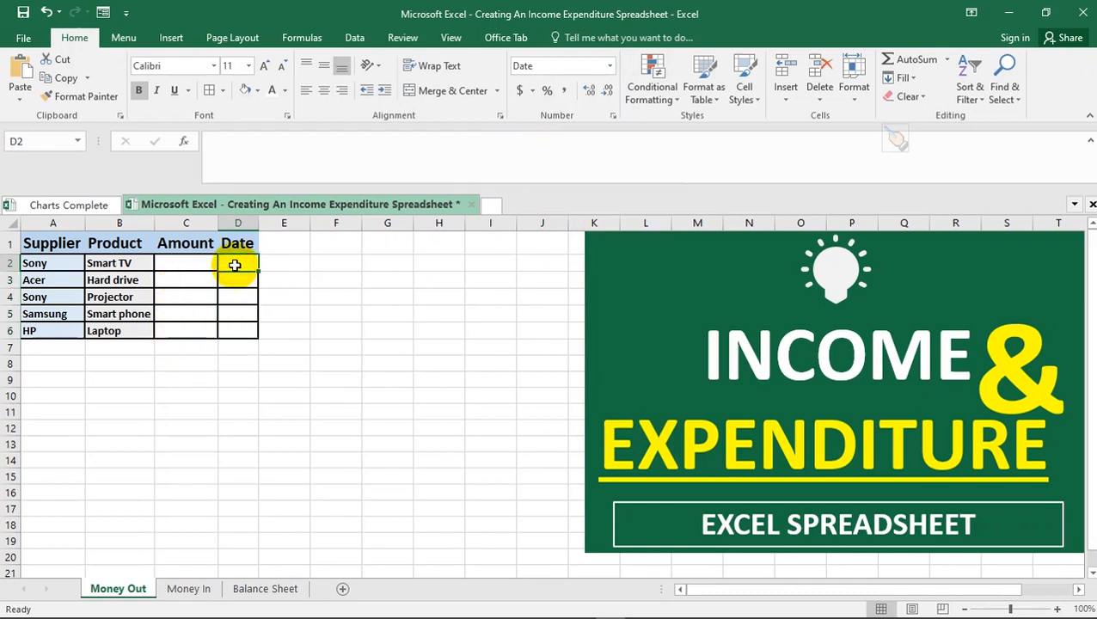
{"action": "key", "text": "shift"}
{"action": "key", "text": "ctrl+semicolon"}
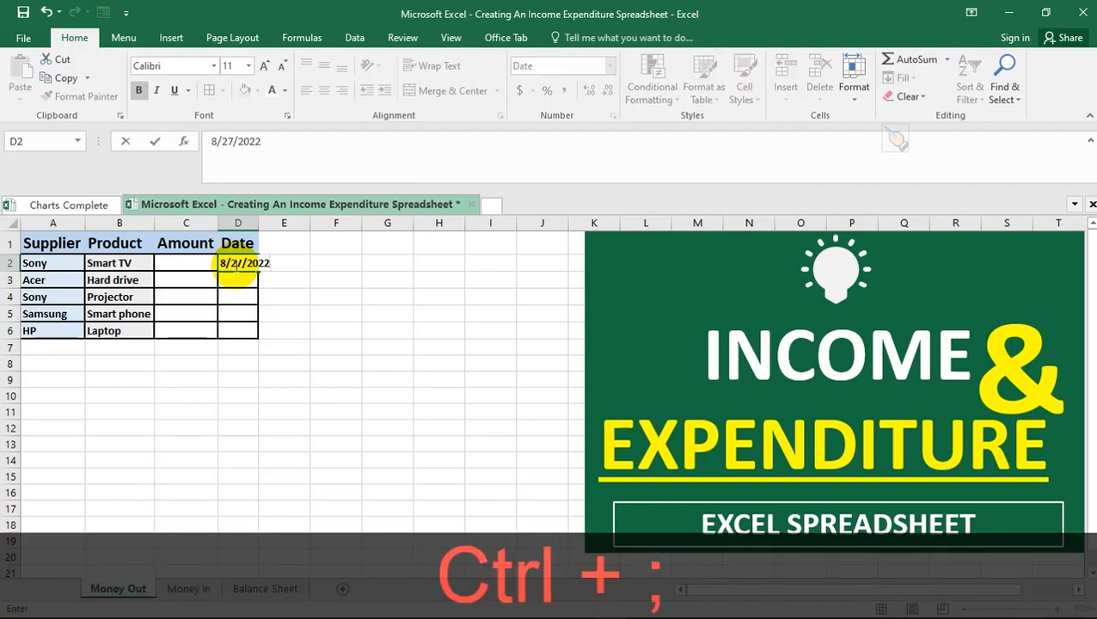
{"action": "key", "text": "Return"}
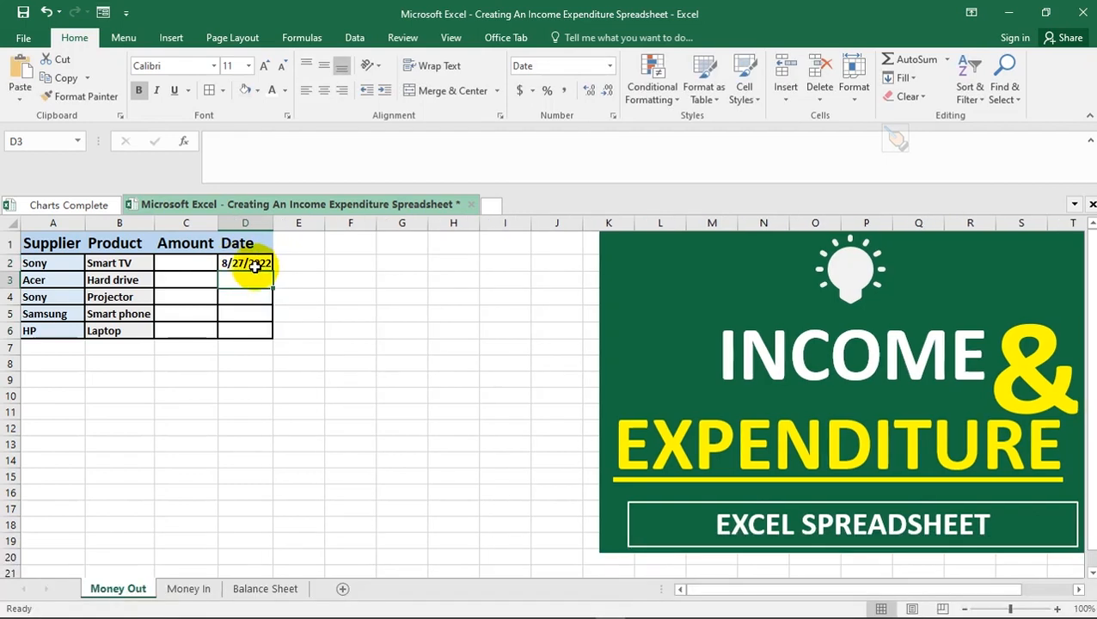
- Fill the date from D2 down to D6 as identical copies instead of a series
{"action": "left_click", "coordinate": [270, 265]}
{"action": "left_click_drag", "start_coordinate": [273, 265], "coordinate": [275, 336]}
{"action": "left_click", "coordinate": [287, 348]}
{"action": "left_click", "coordinate": [325, 375]}
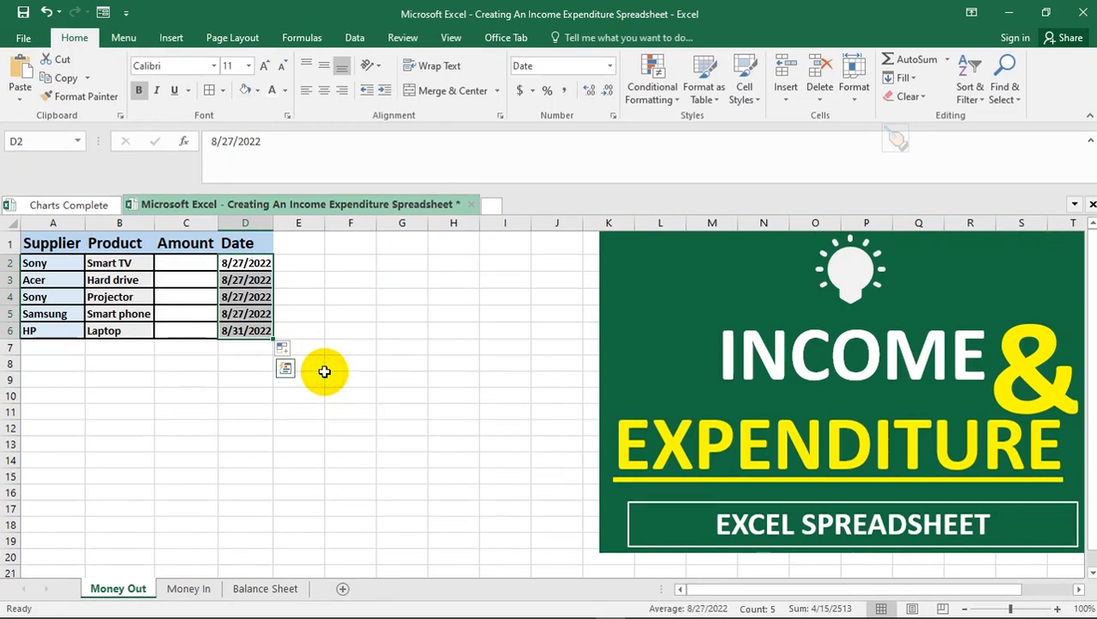
{"action": "left_click", "coordinate": [260, 298]}
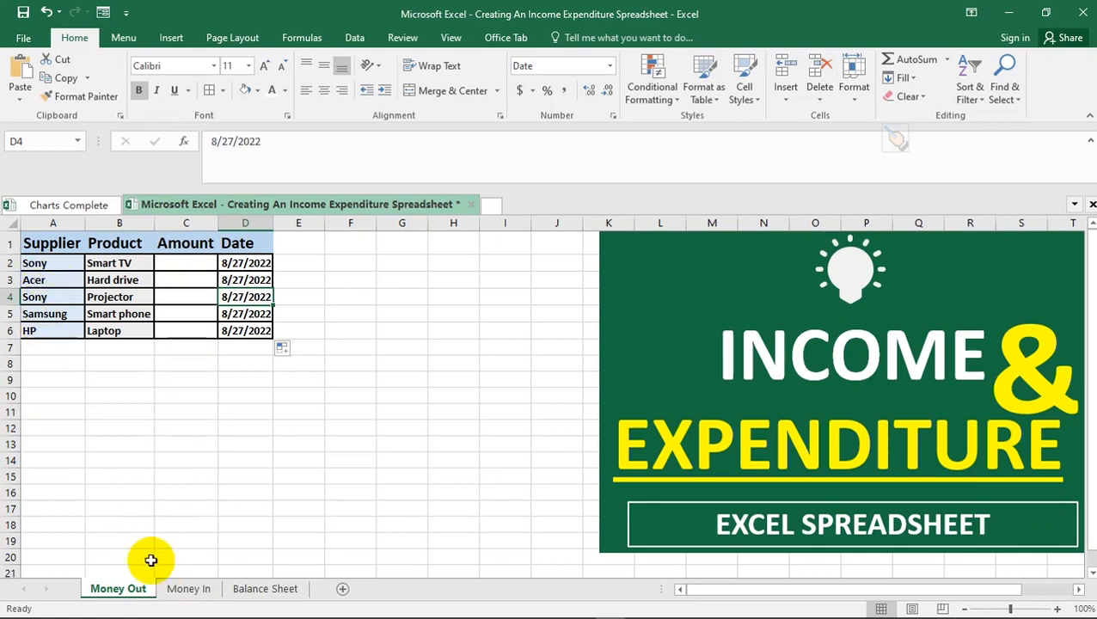
- Copy the formatting of the Supplier heading on Money Out to the Money In headings A1:D1 with Format Painter
{"action": "left_click", "coordinate": [188, 590]}
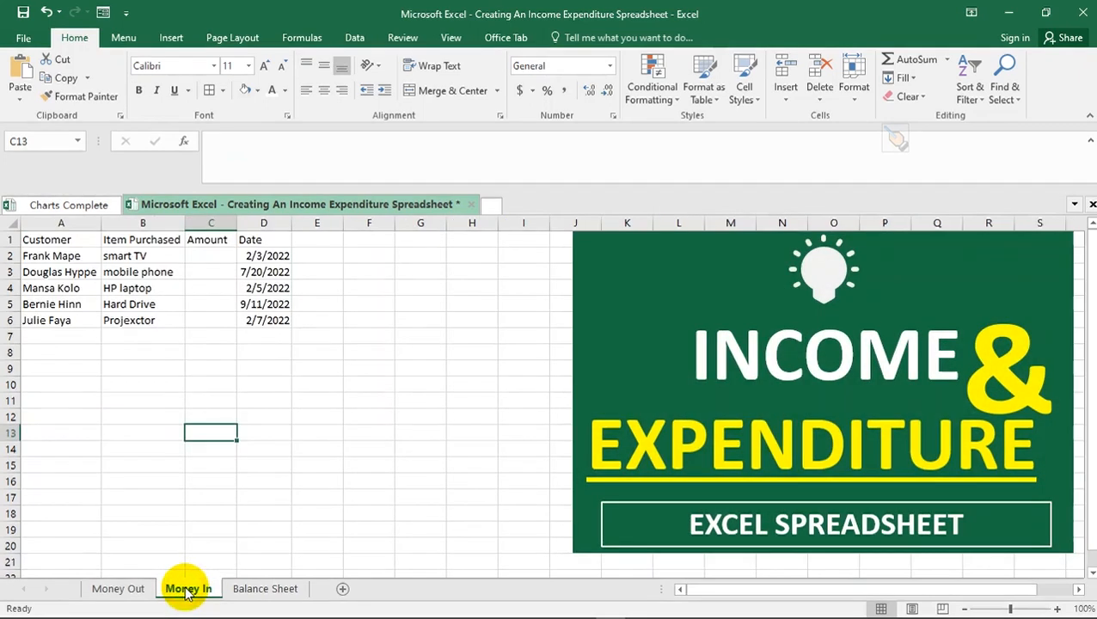
{"action": "left_click", "coordinate": [107, 591]}
{"action": "left_click", "coordinate": [38, 247]}
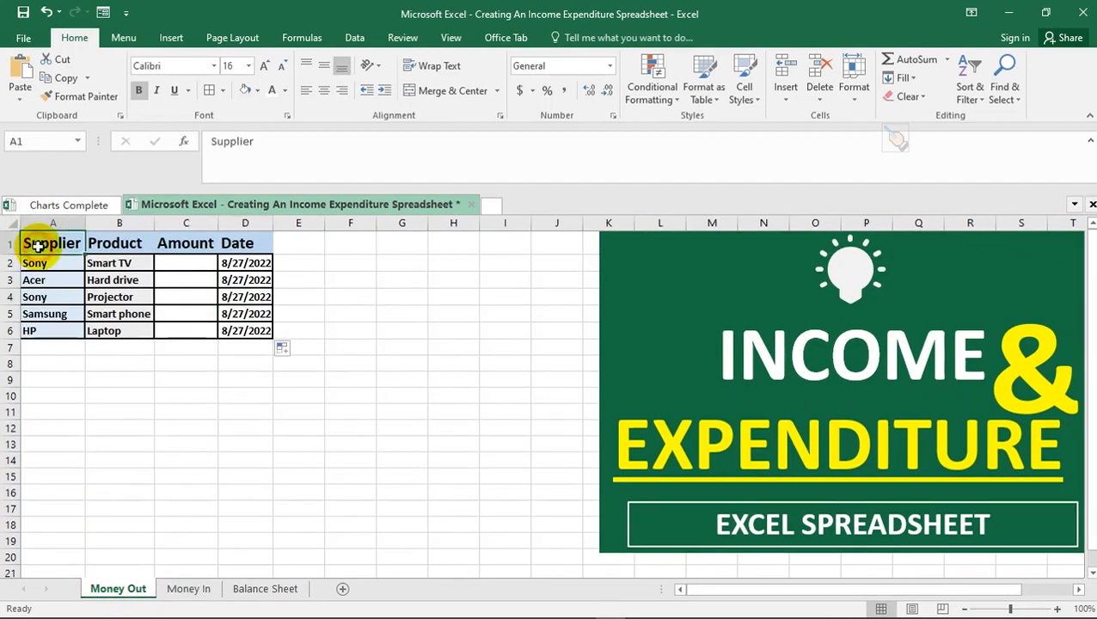
{"action": "left_click", "coordinate": [80, 96]}
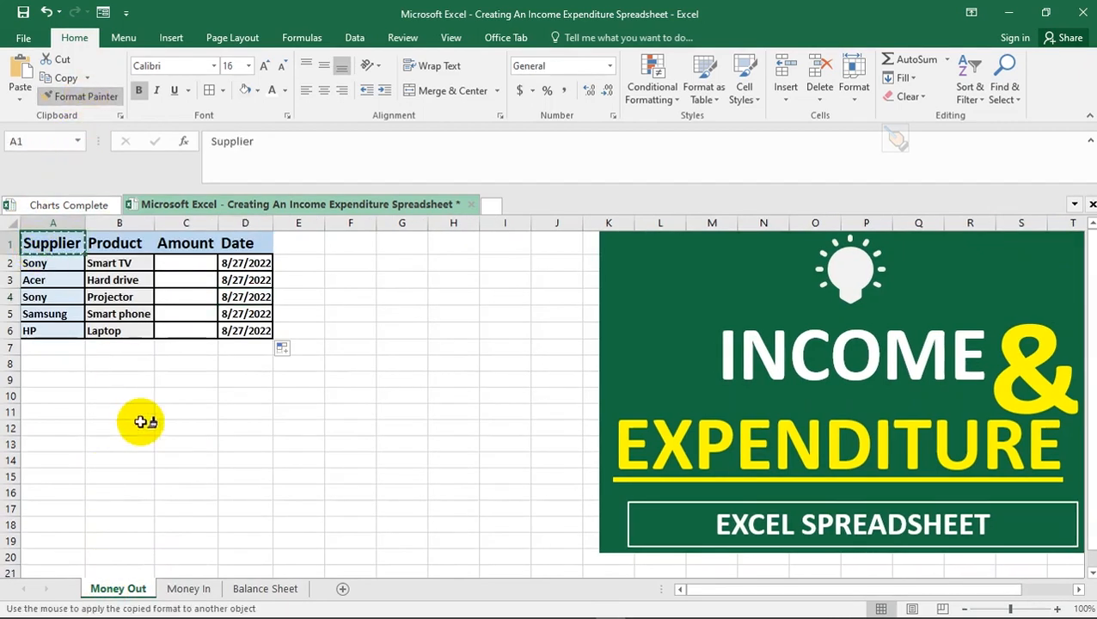
{"action": "left_click", "coordinate": [183, 589]}
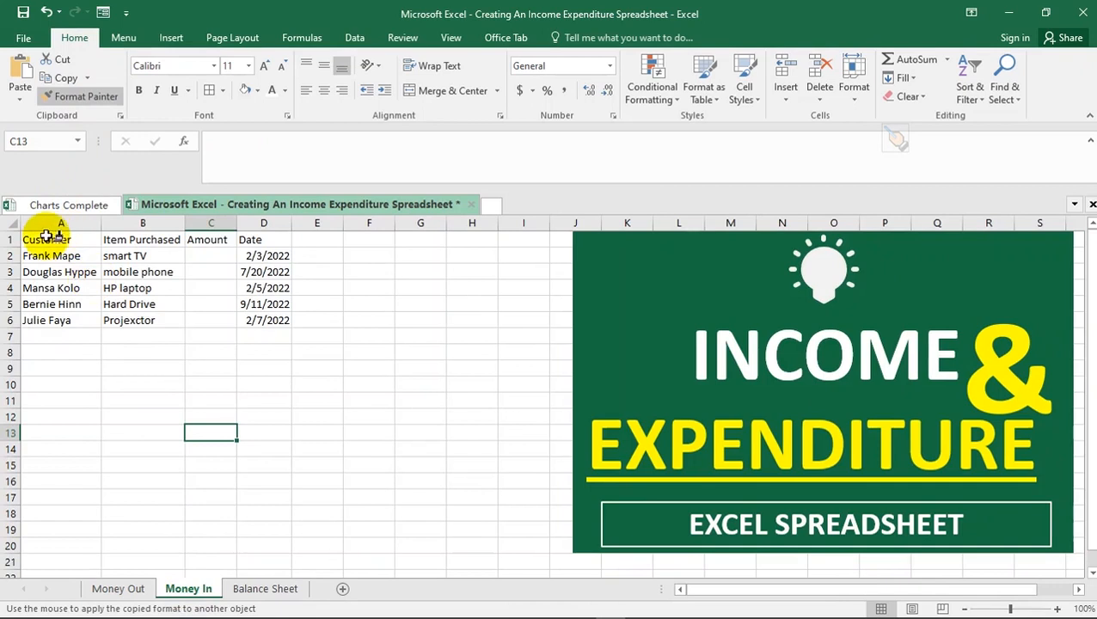
{"action": "left_click_drag", "start_coordinate": [44, 238], "coordinate": [263, 239]}
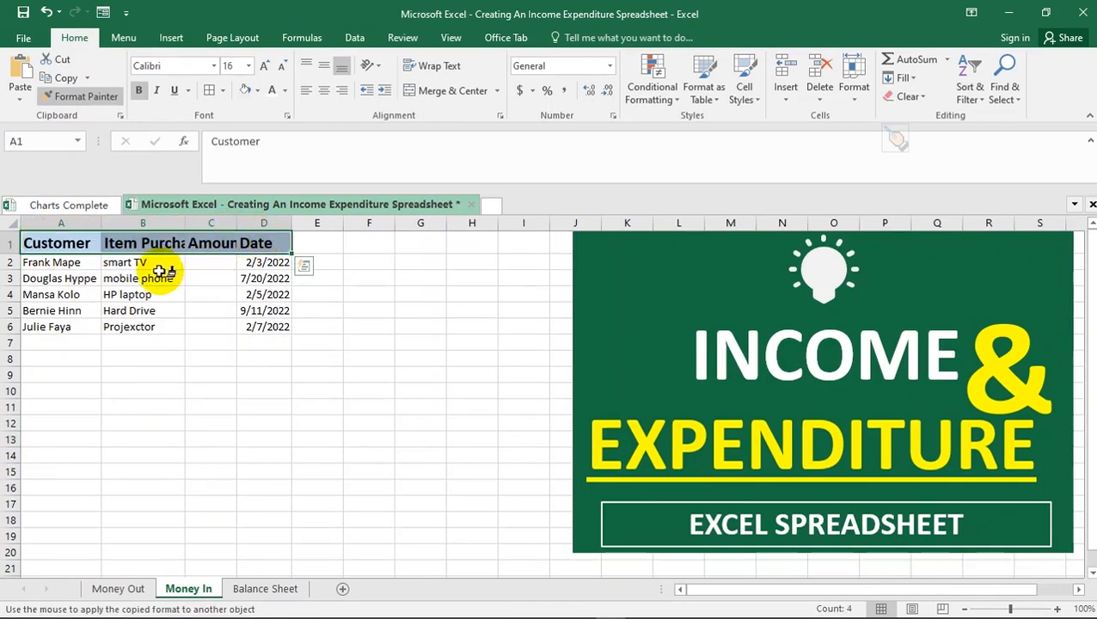
{"action": "key", "text": "Escape"}
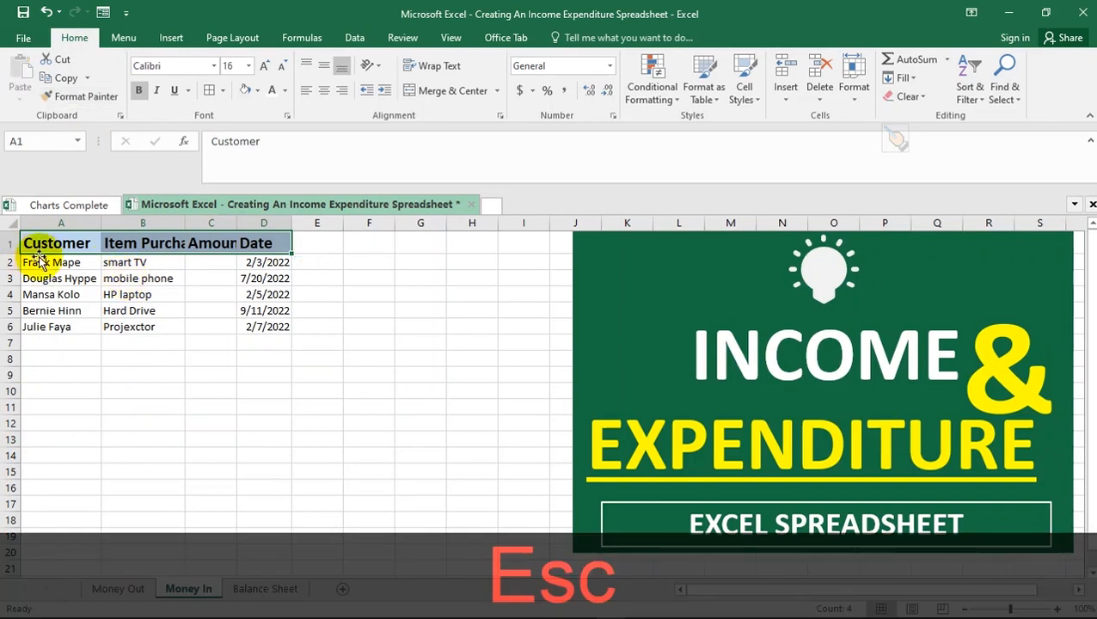
- Apply all borders and bold to the Money In data cells A2:D6
{"action": "left_click_drag", "start_coordinate": [45, 263], "coordinate": [270, 330]}
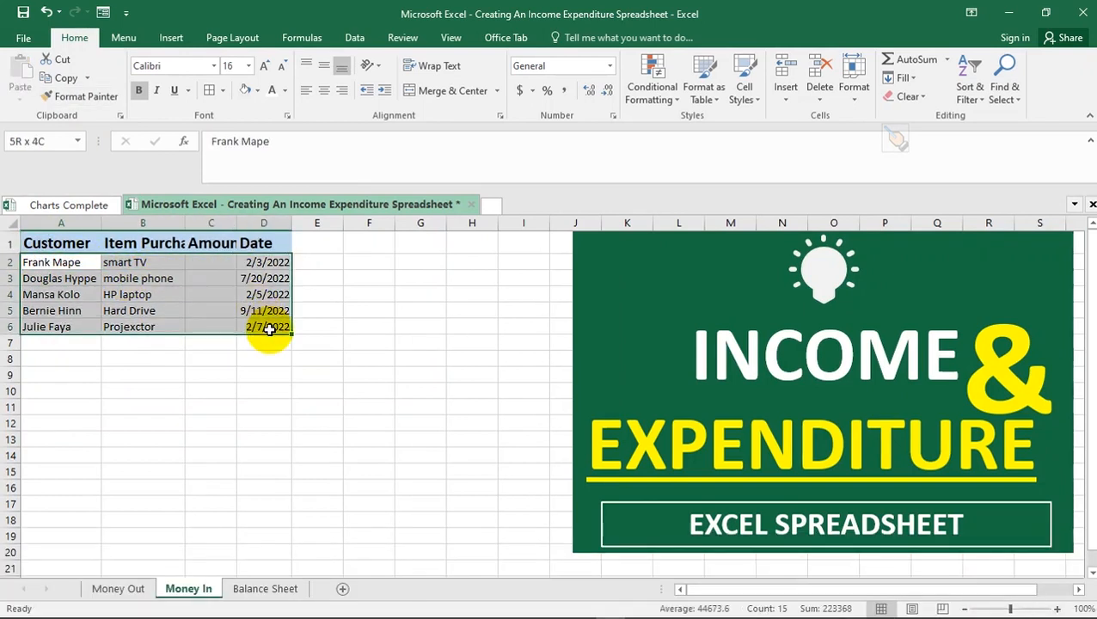
{"action": "left_click", "coordinate": [209, 89]}
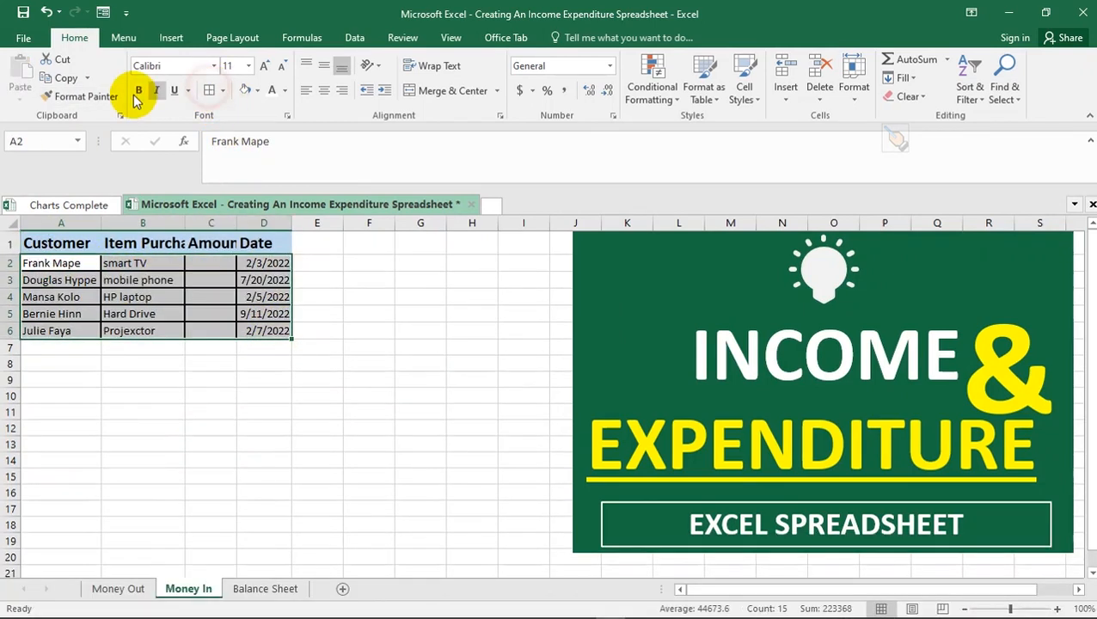
{"action": "left_click", "coordinate": [135, 92]}
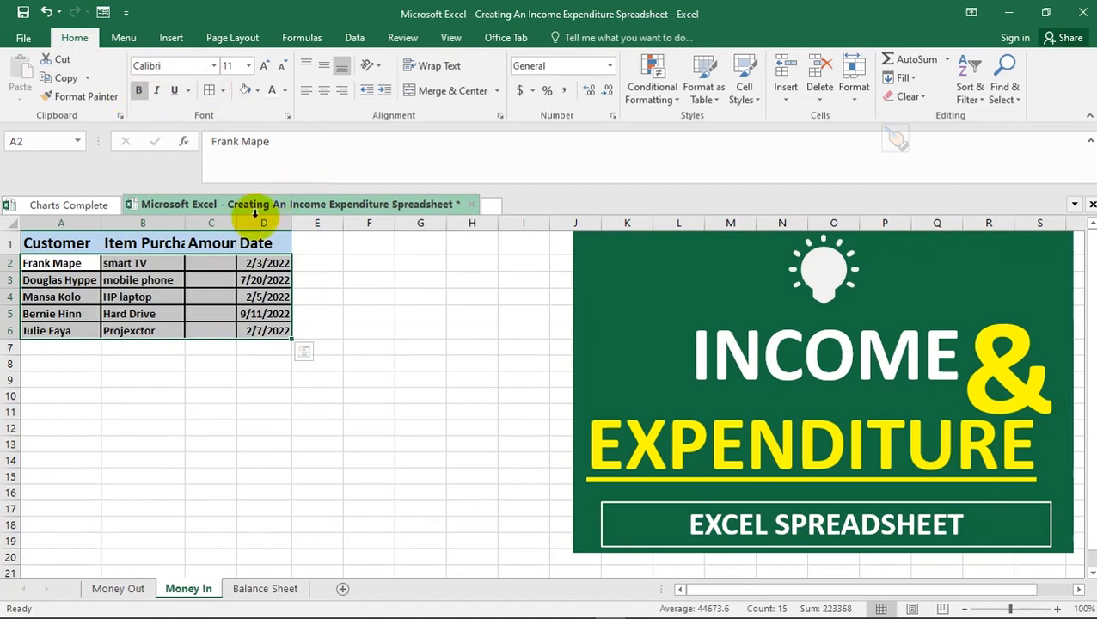
{"action": "left_click", "coordinate": [215, 301]}
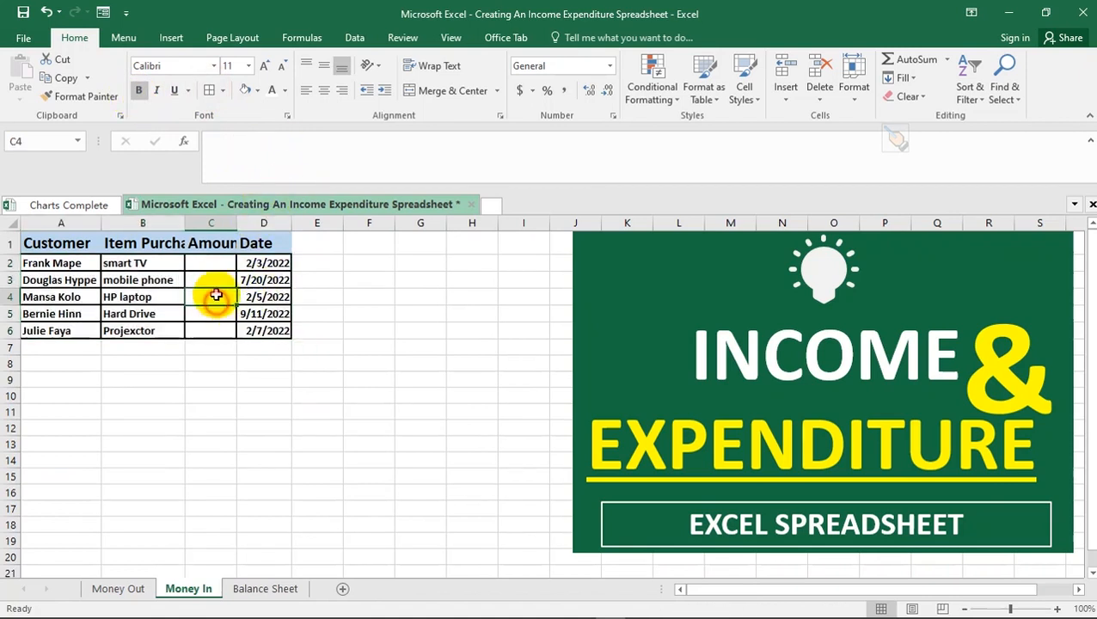
- Enter the amounts 450, 80, 200, 180 and 520 in cells C2:C6 on the Money Out sheet
{"action": "left_click", "coordinate": [120, 591]}
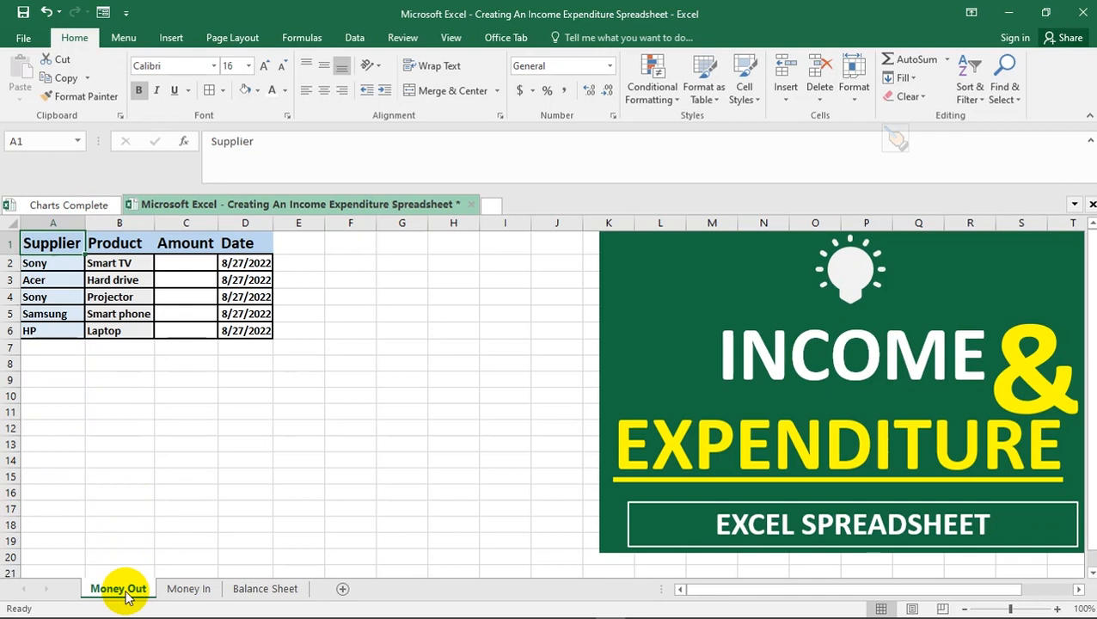
{"action": "left_click", "coordinate": [179, 262]}
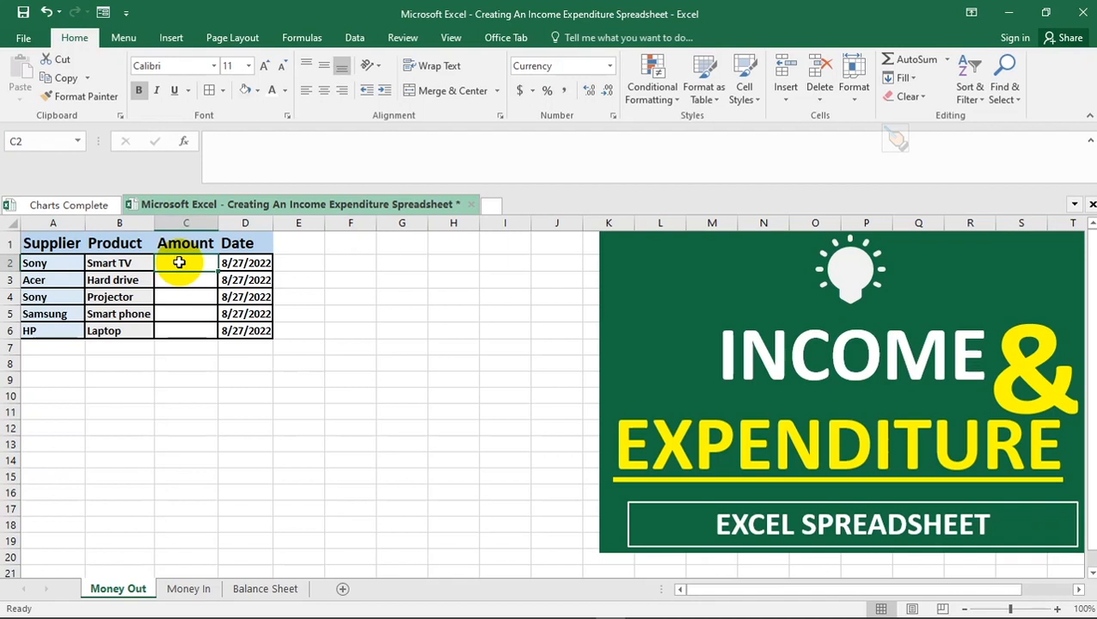
{"action": "type", "text": "450"}
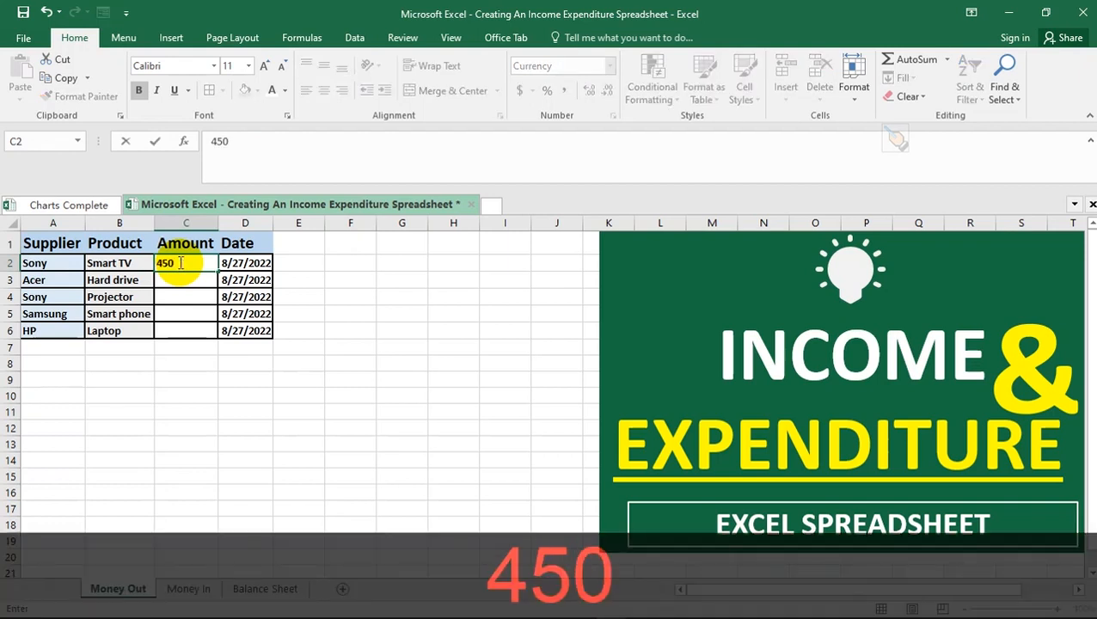
{"action": "key", "text": "Return"}
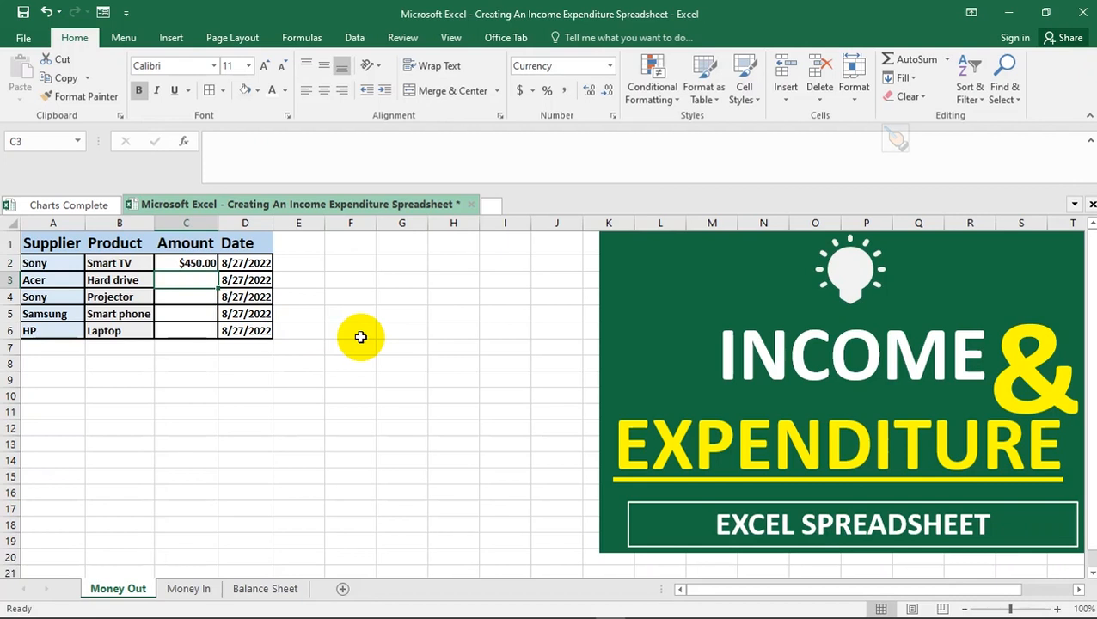
{"action": "type", "text": "80"}
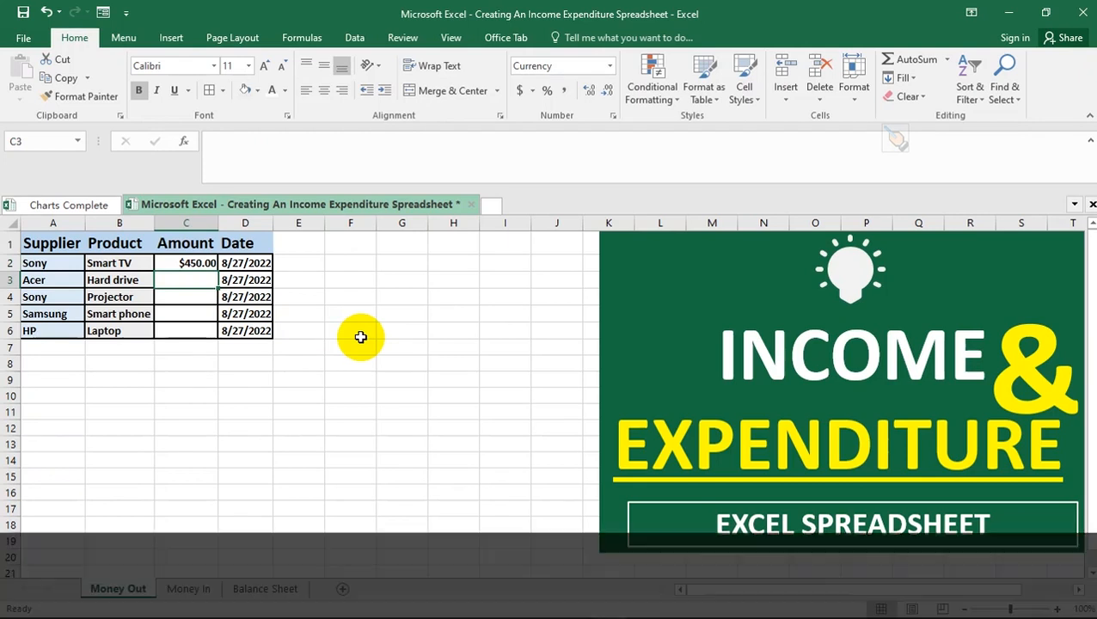
{"action": "key", "text": "Return"}
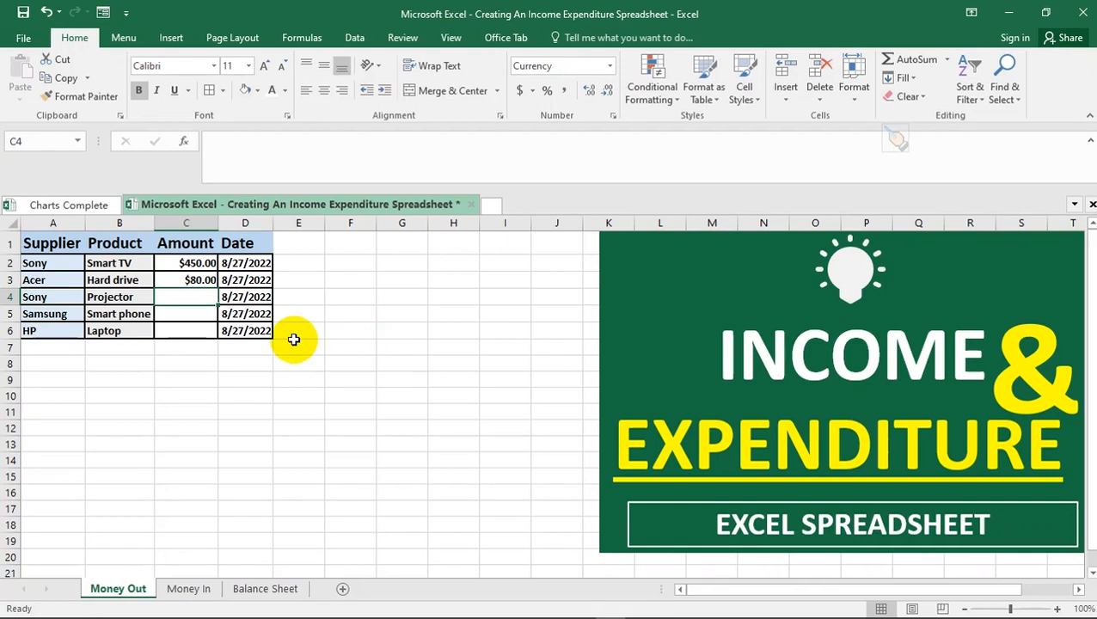
{"action": "type", "text": "200"}
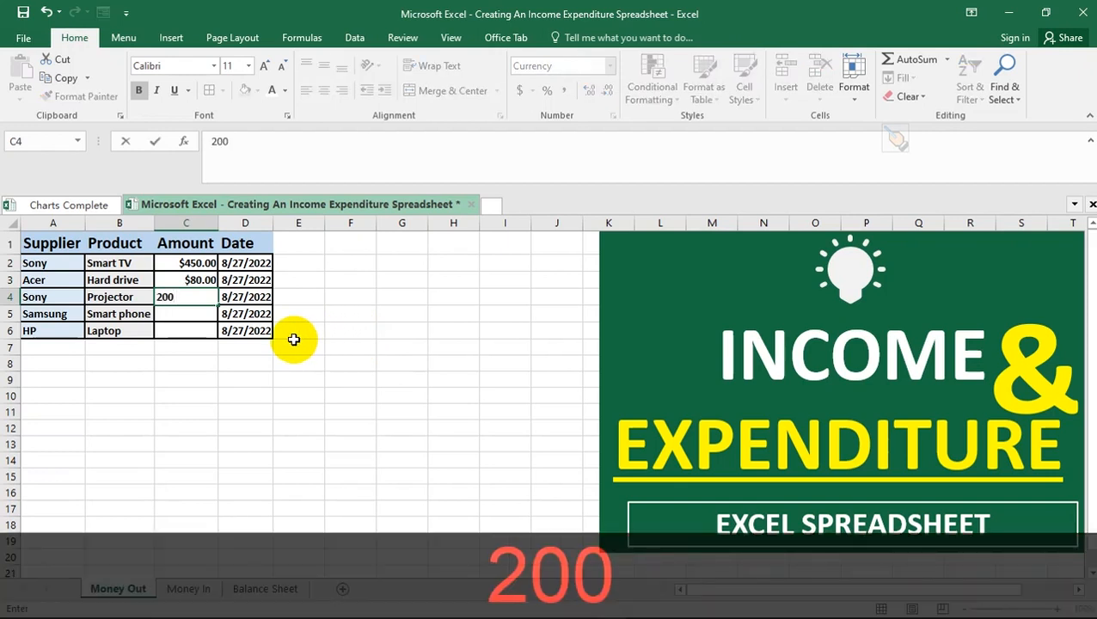
{"action": "key", "text": "Return"}
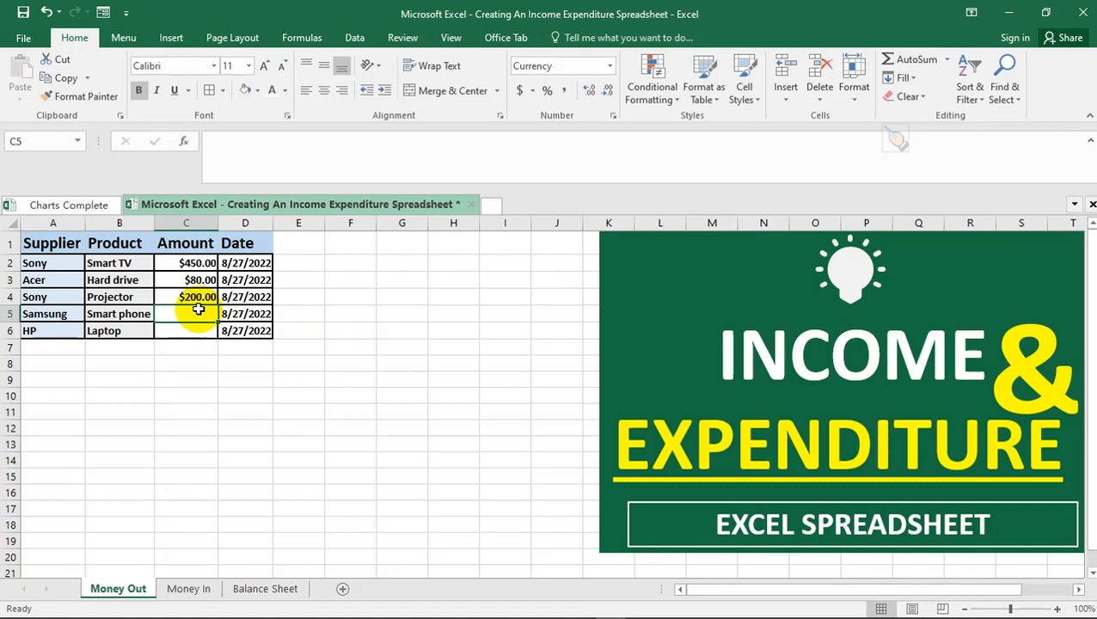
{"action": "type", "text": "180"}
{"action": "key", "text": "Return"}
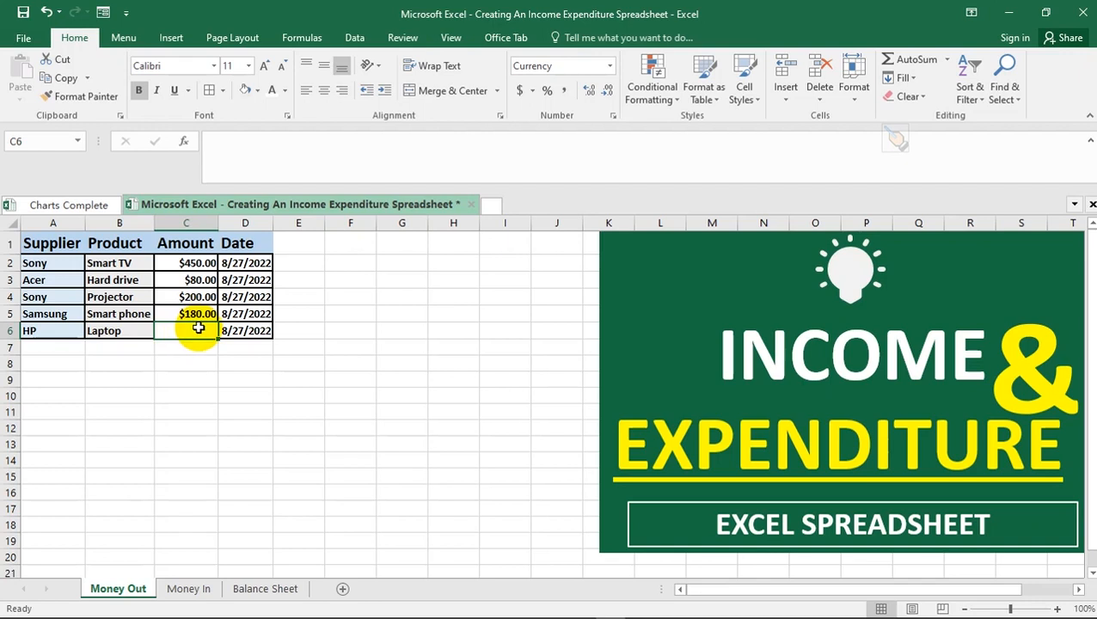
{"action": "type", "text": "520"}
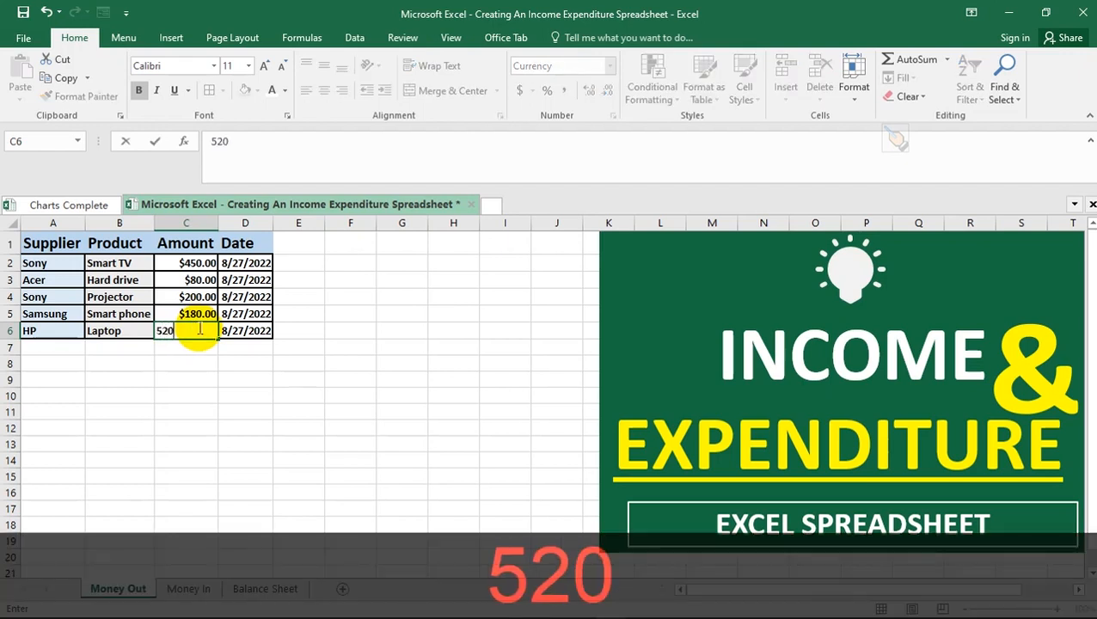
{"action": "key", "text": "Return"}
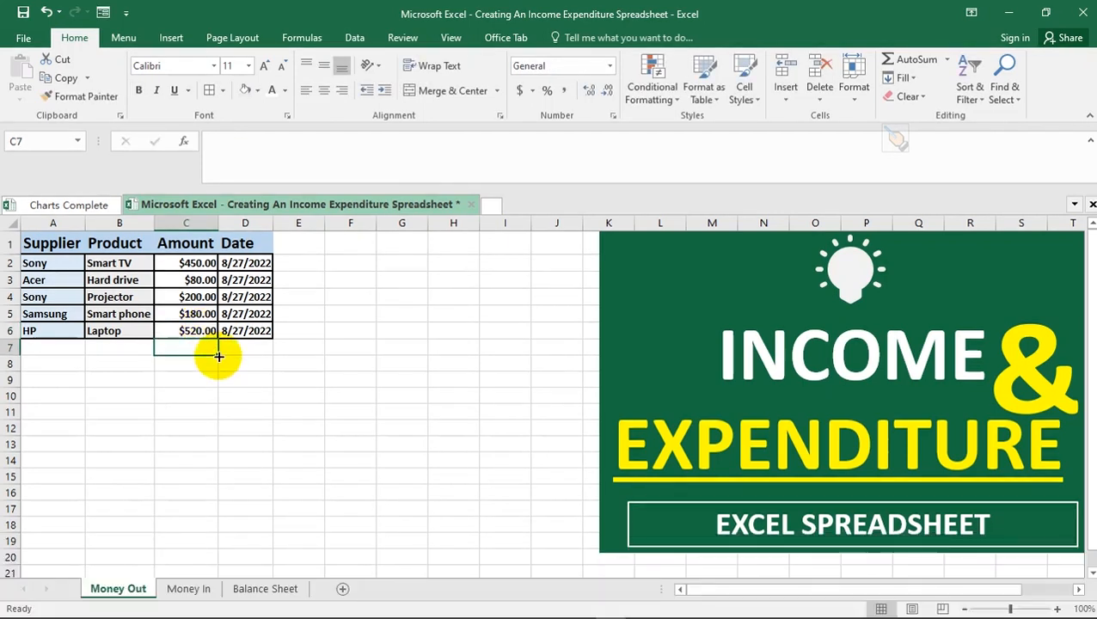
{"action": "left_click", "coordinate": [213, 376]}
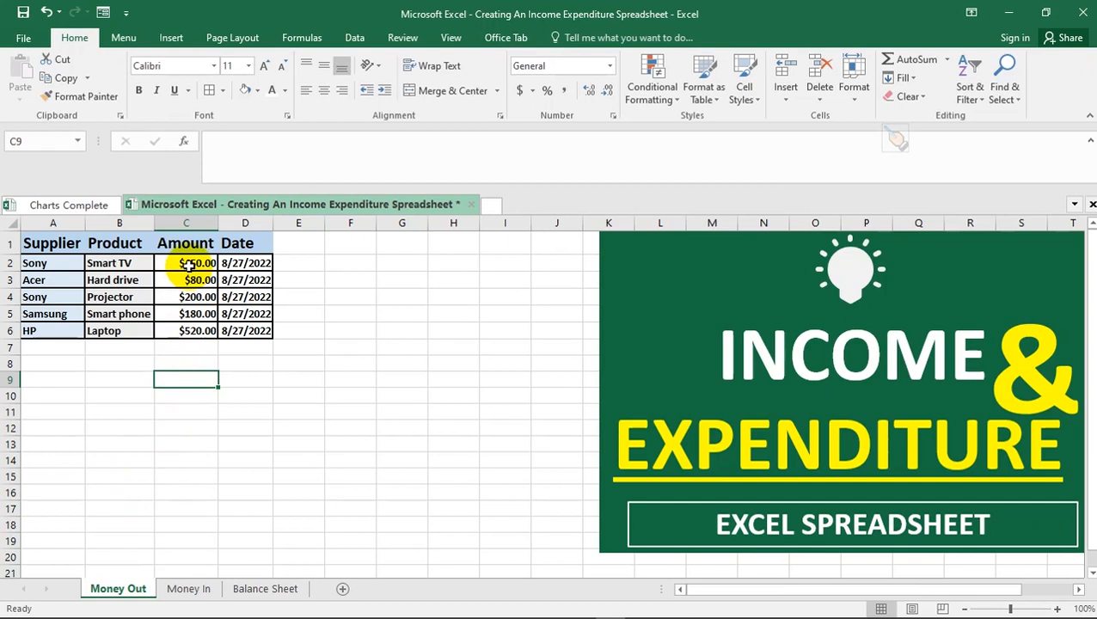
- Enter 520 as the smart TV amount in C2 on the Money In sheet, checking the Money Out cost first
{"action": "left_click", "coordinate": [188, 591]}
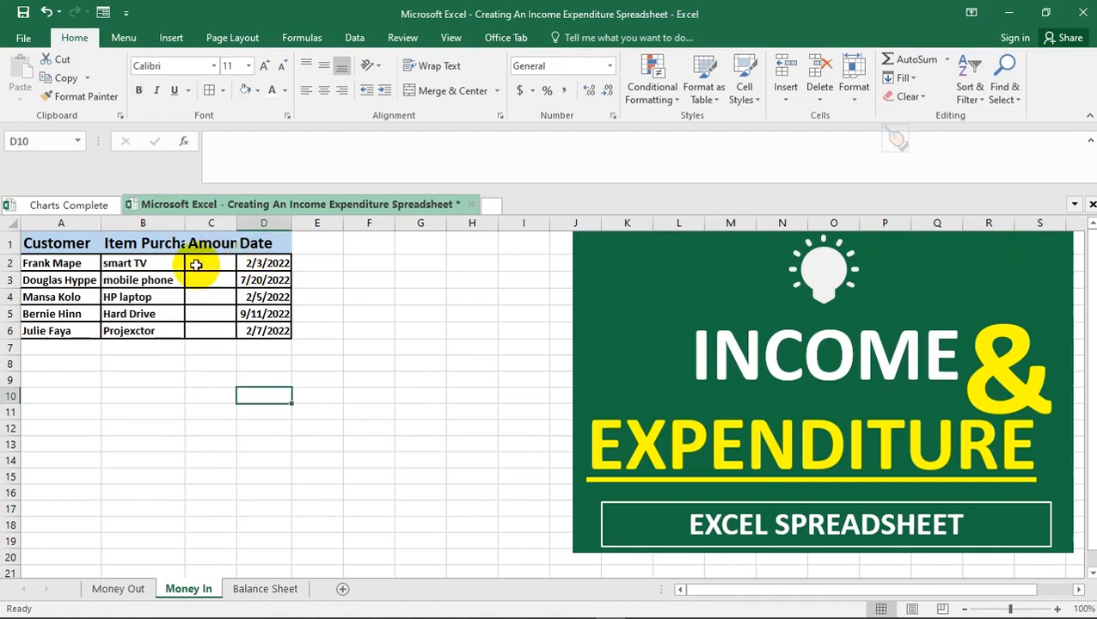
{"action": "left_click", "coordinate": [196, 265]}
{"action": "left_click", "coordinate": [117, 588]}
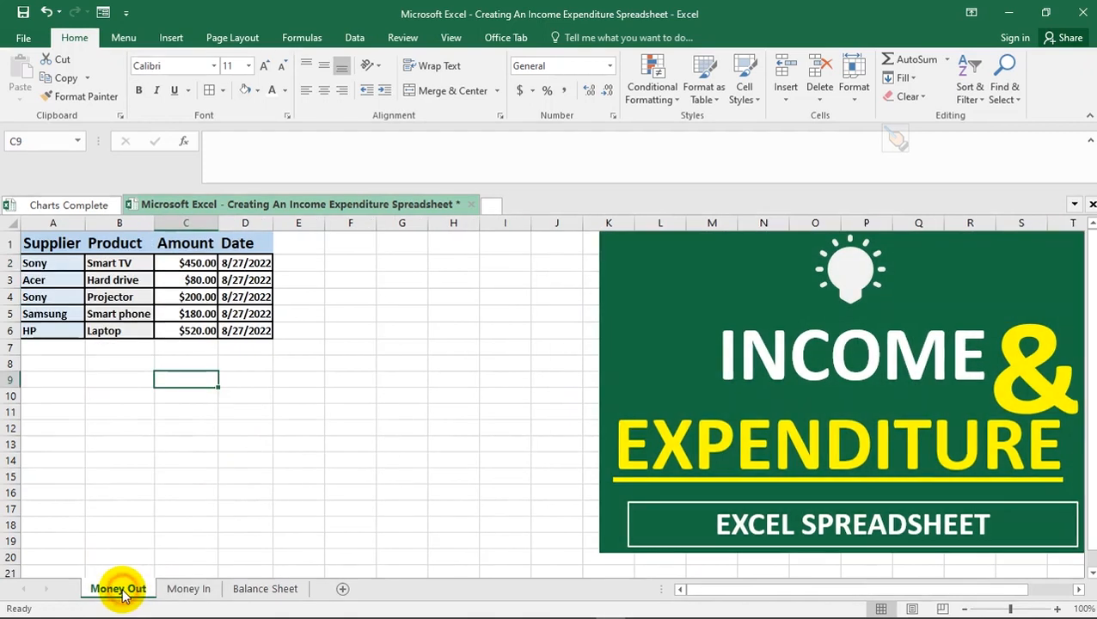
{"action": "left_click", "coordinate": [182, 590]}
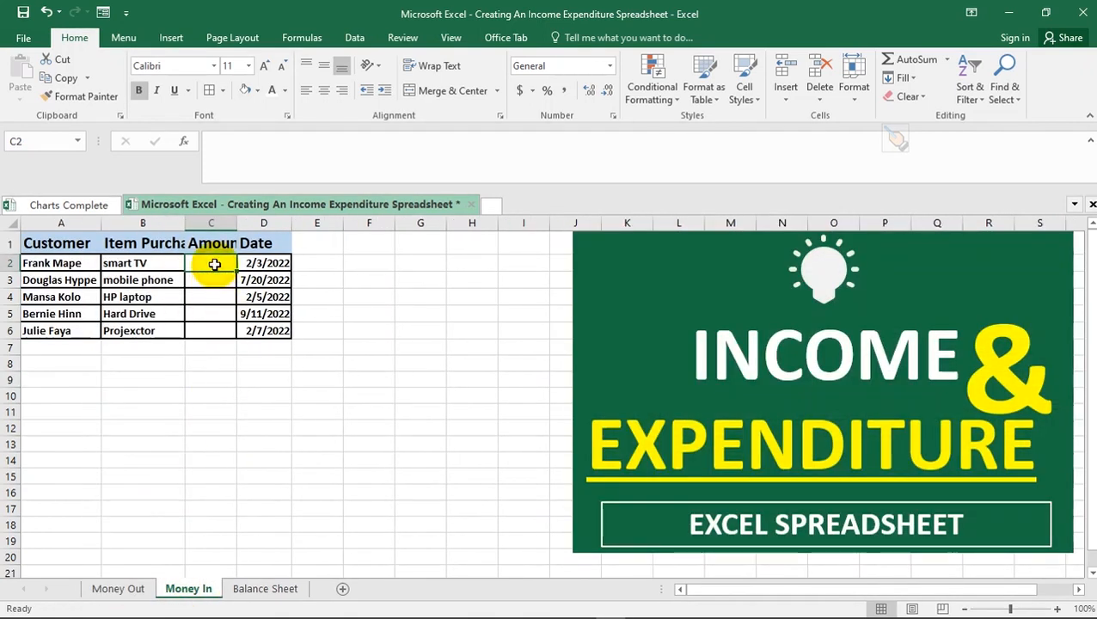
{"action": "key", "text": "Return"}
{"action": "type", "text": "520"}
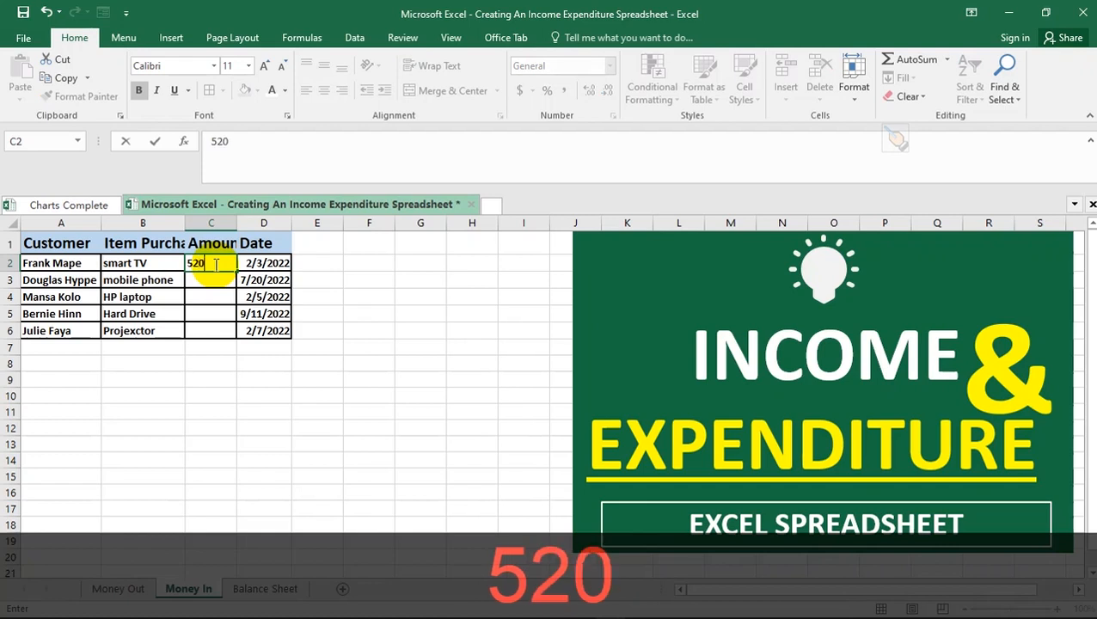
{"action": "key", "text": "Return"}
- Format the Money In amount cells C2:C6 as Currency
{"action": "left_click", "coordinate": [214, 265]}
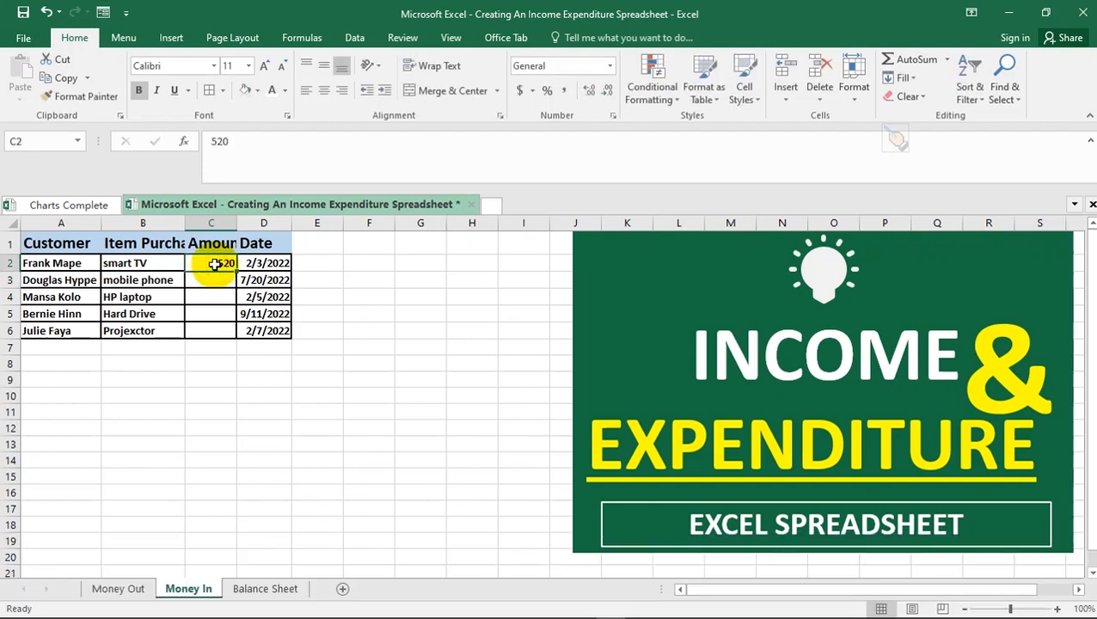
{"action": "left_click_drag", "start_coordinate": [220, 259], "coordinate": [214, 333]}
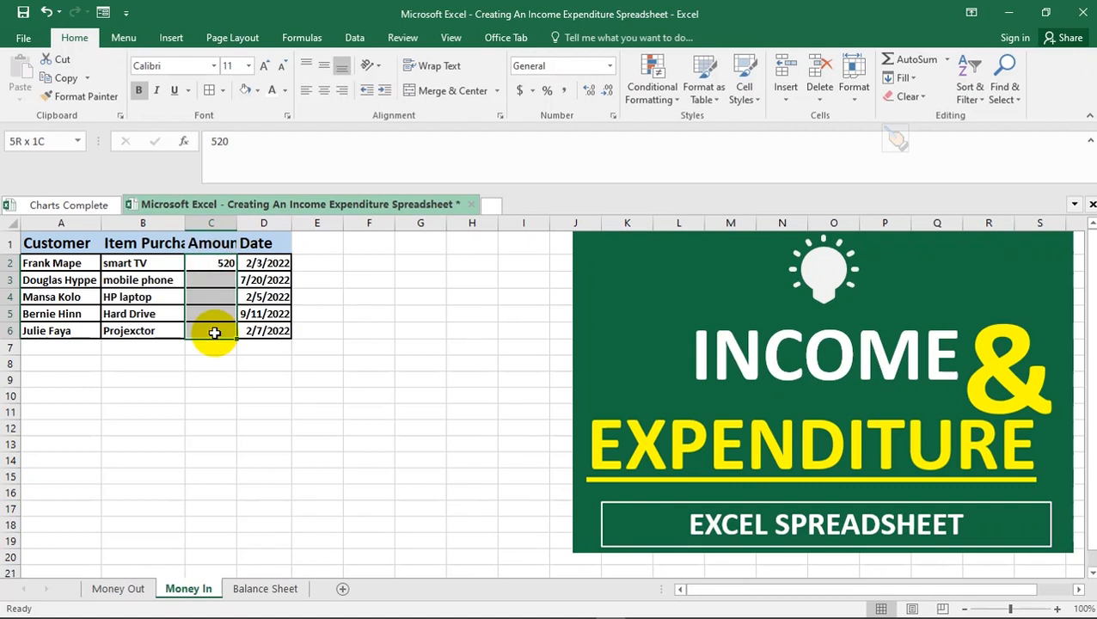
{"action": "left_click", "coordinate": [610, 66]}
{"action": "left_click", "coordinate": [562, 163]}
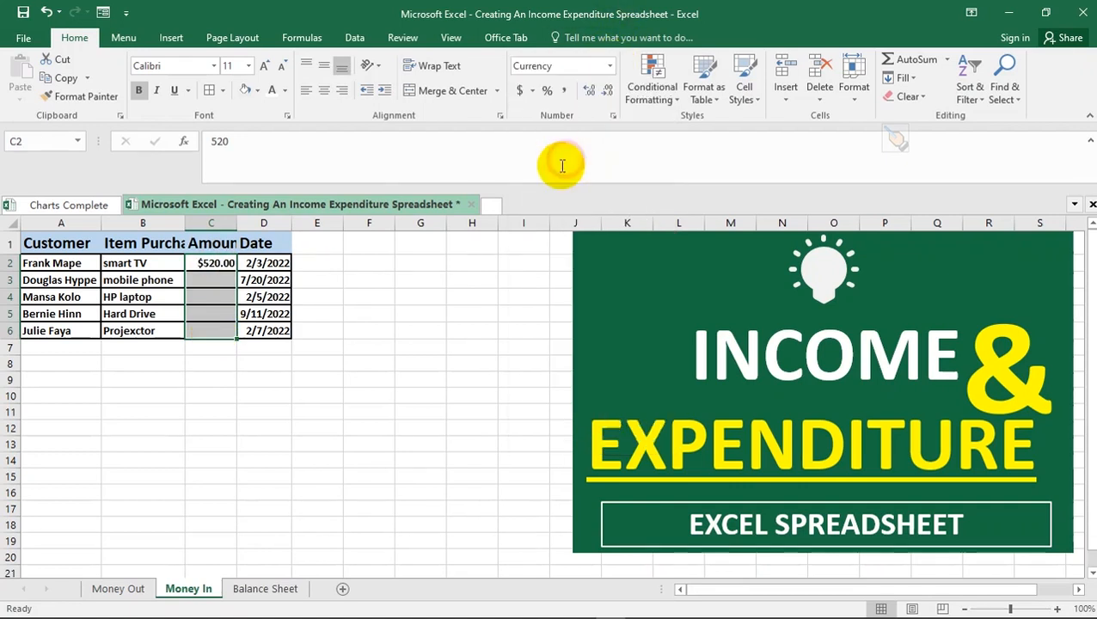
- Check the smart phone cost on Money Out and enter 250 as the mobile phone amount in C3 on Money In
{"action": "left_click", "coordinate": [195, 279]}
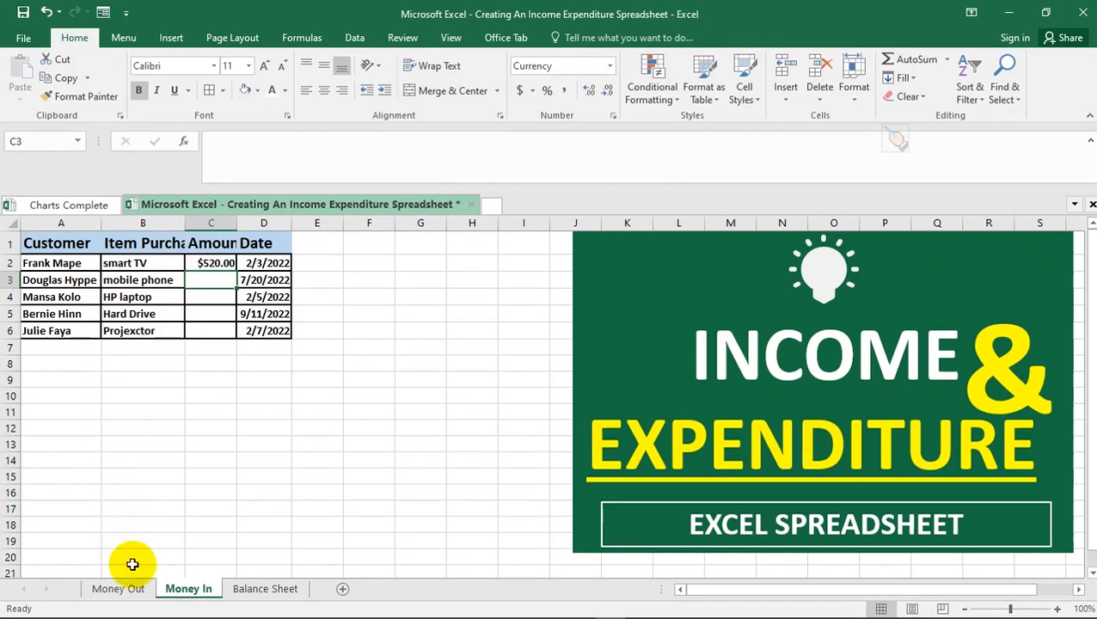
{"action": "left_click", "coordinate": [131, 591]}
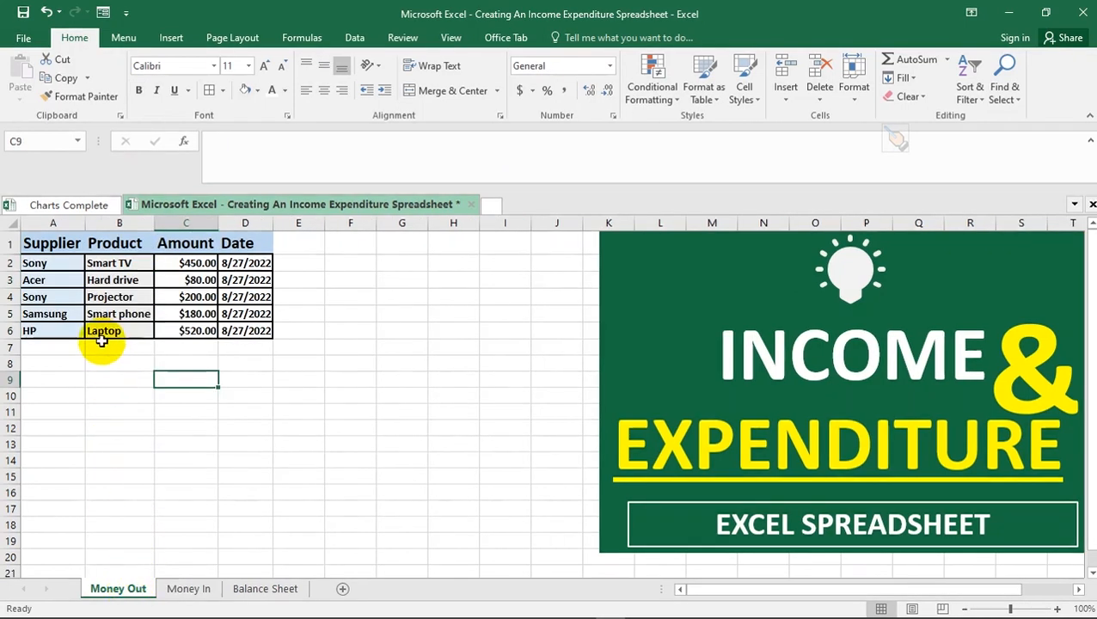
{"action": "left_click", "coordinate": [186, 591]}
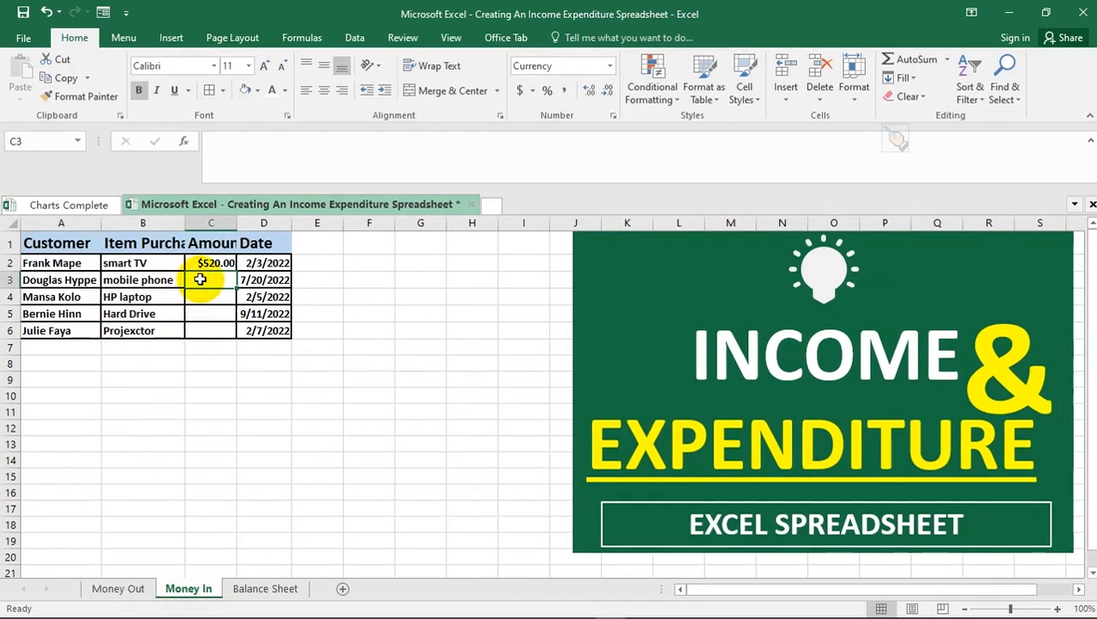
{"action": "type", "text": "250"}
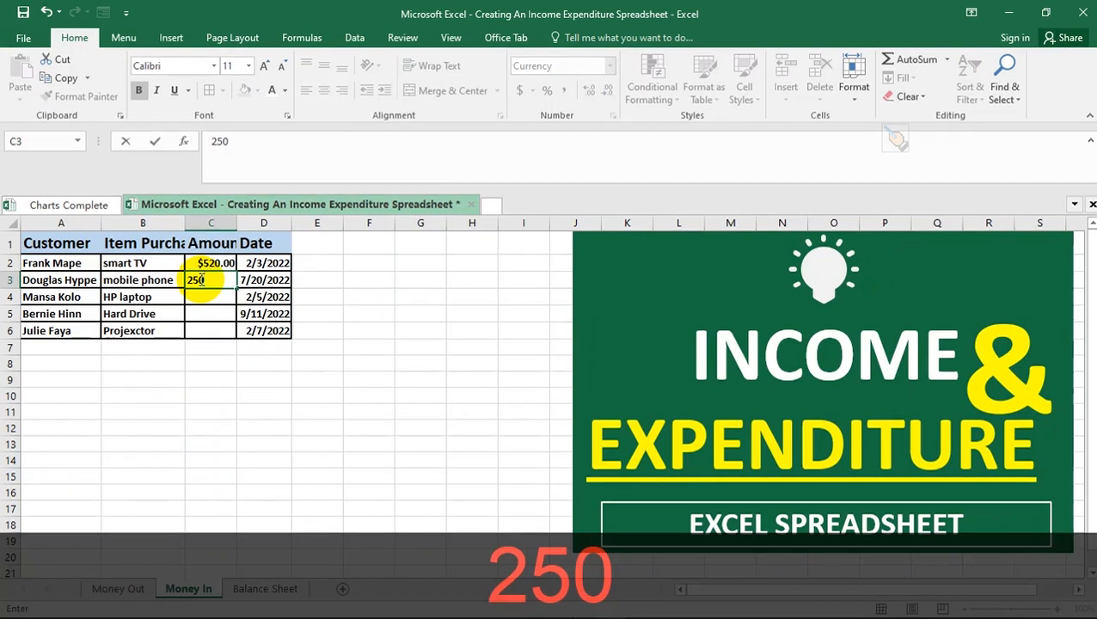
{"action": "key", "text": "Return"}
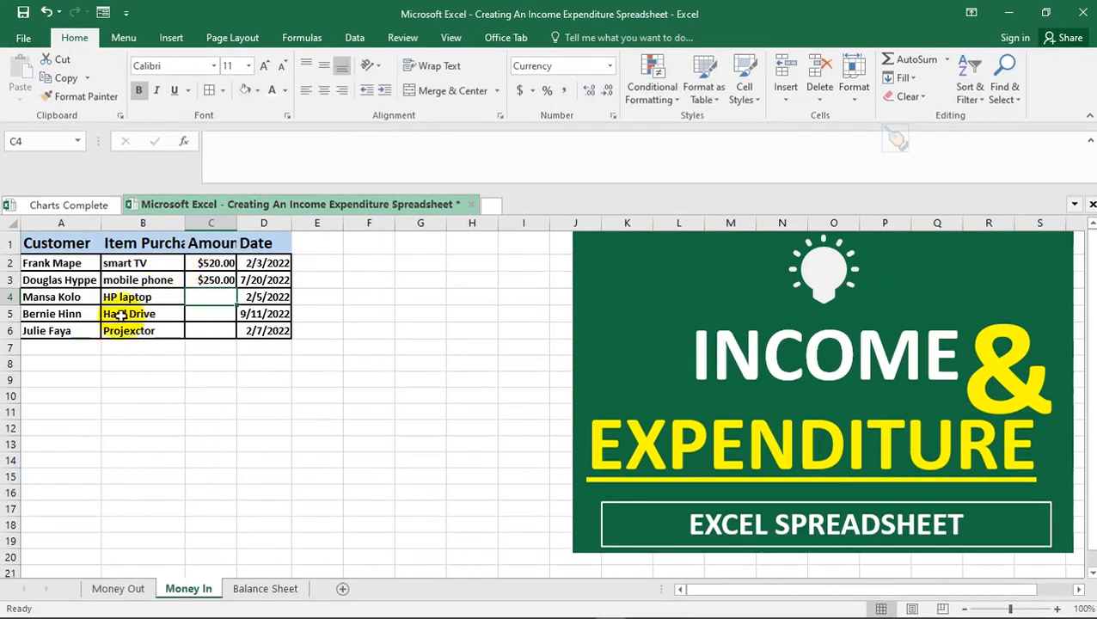
- Check the laptop cost on Money Out and enter 599 as the HP laptop amount in C4 on Money In
{"action": "left_click", "coordinate": [112, 588]}
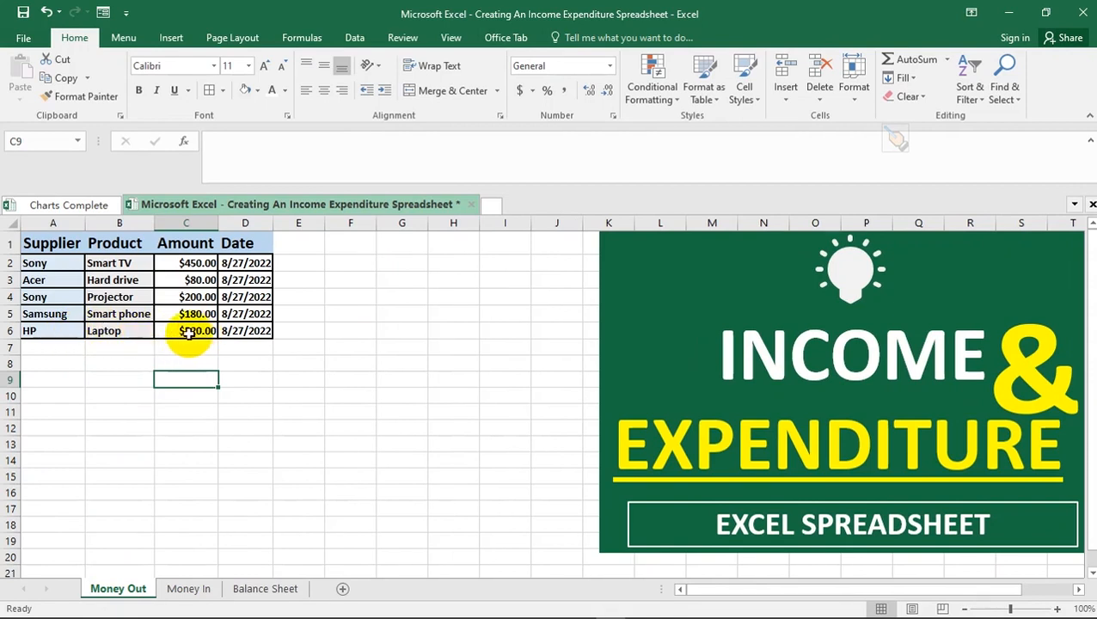
{"action": "left_click", "coordinate": [188, 589]}
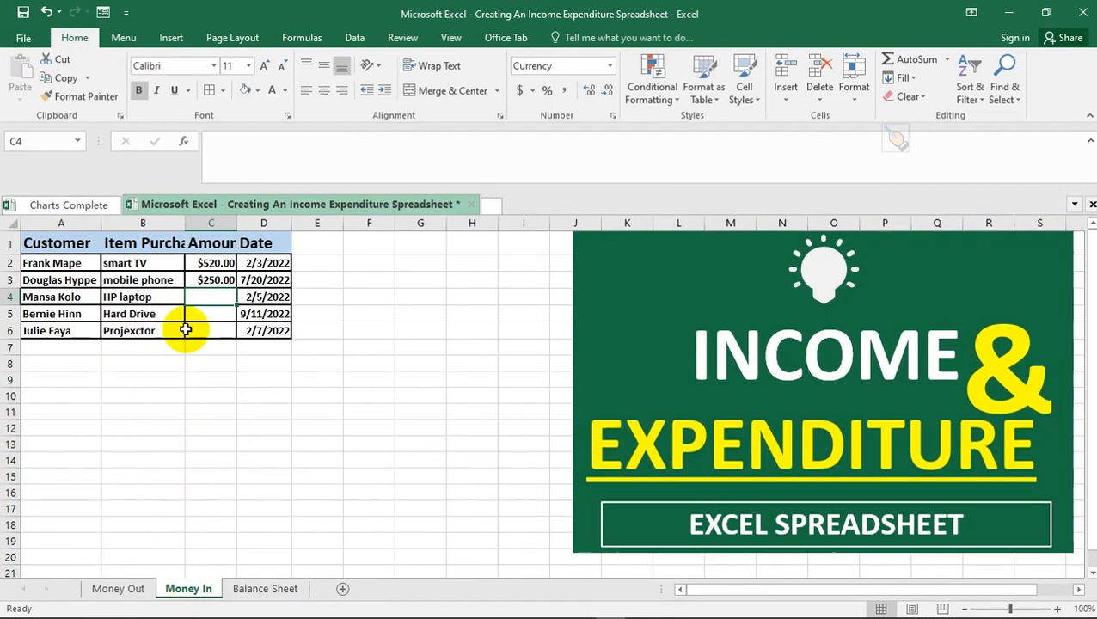
{"action": "left_click", "coordinate": [198, 297]}
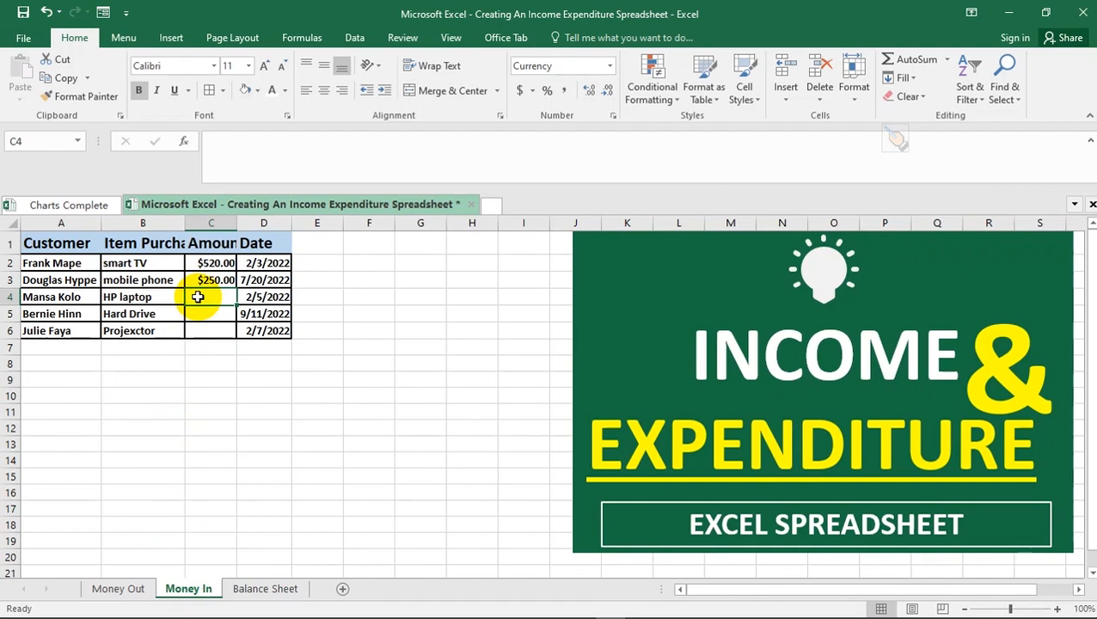
{"action": "type", "text": "6"}
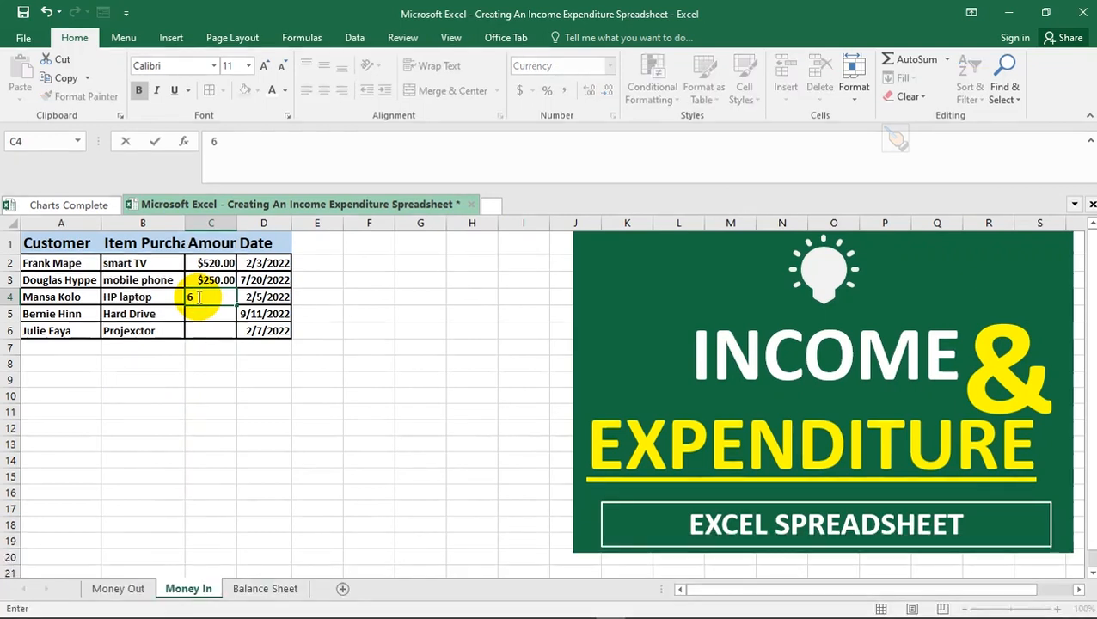
{"action": "key", "text": "BackSpace"}
{"action": "type", "text": "599"}
{"action": "key", "text": "Return"}
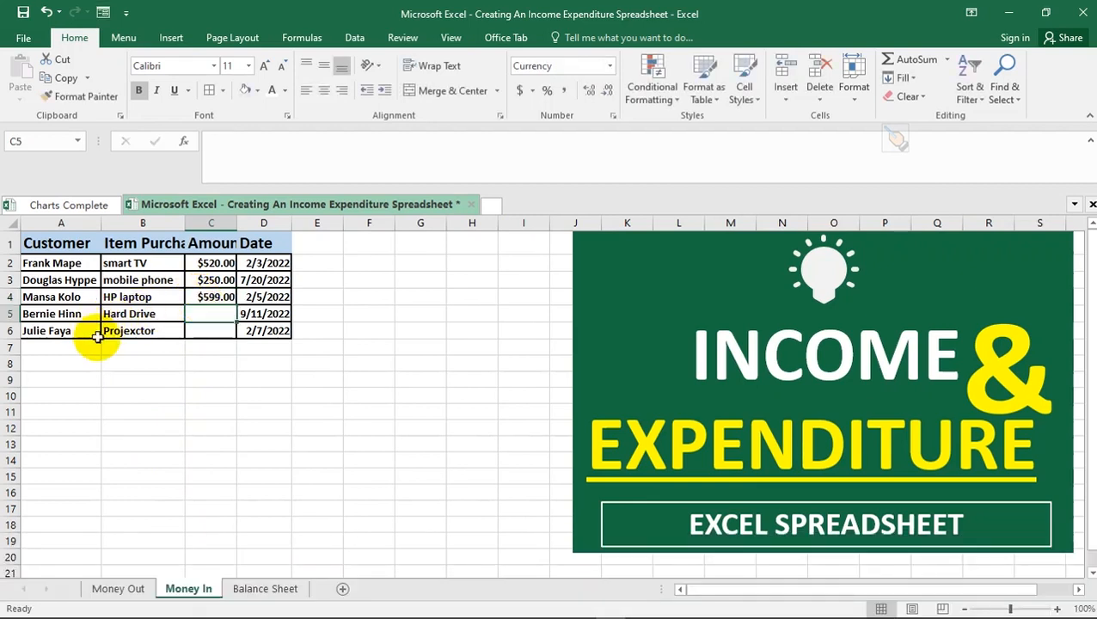
- Enter 120 for the hard drive in C5 and 249 for the projector in C6 on Money In, checking each cost on Money Out
{"action": "left_click", "coordinate": [110, 589]}
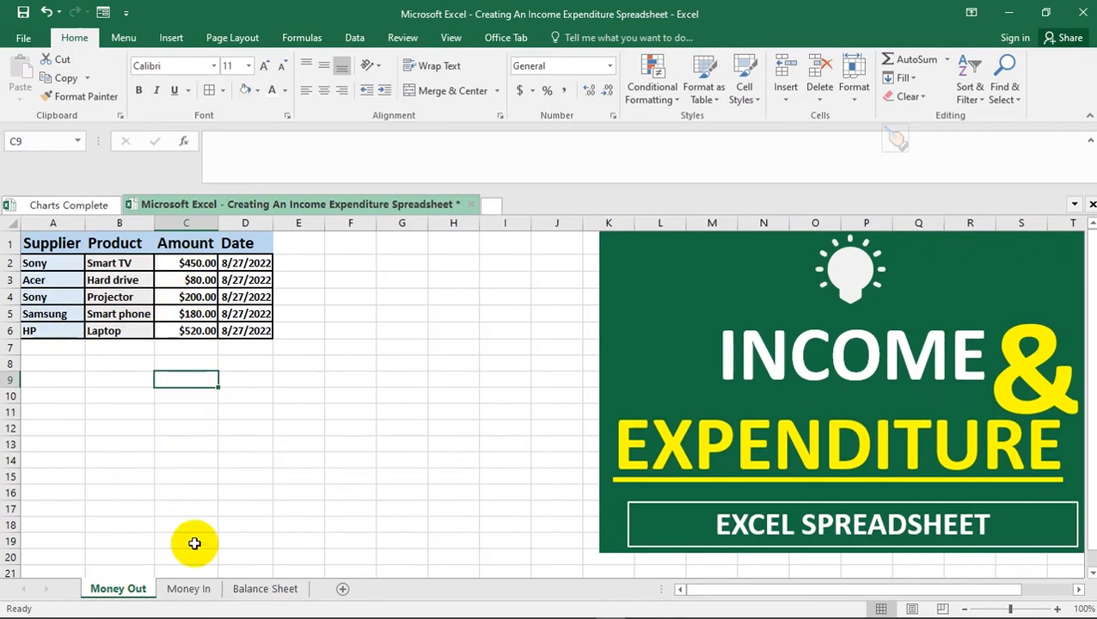
{"action": "left_click", "coordinate": [184, 590]}
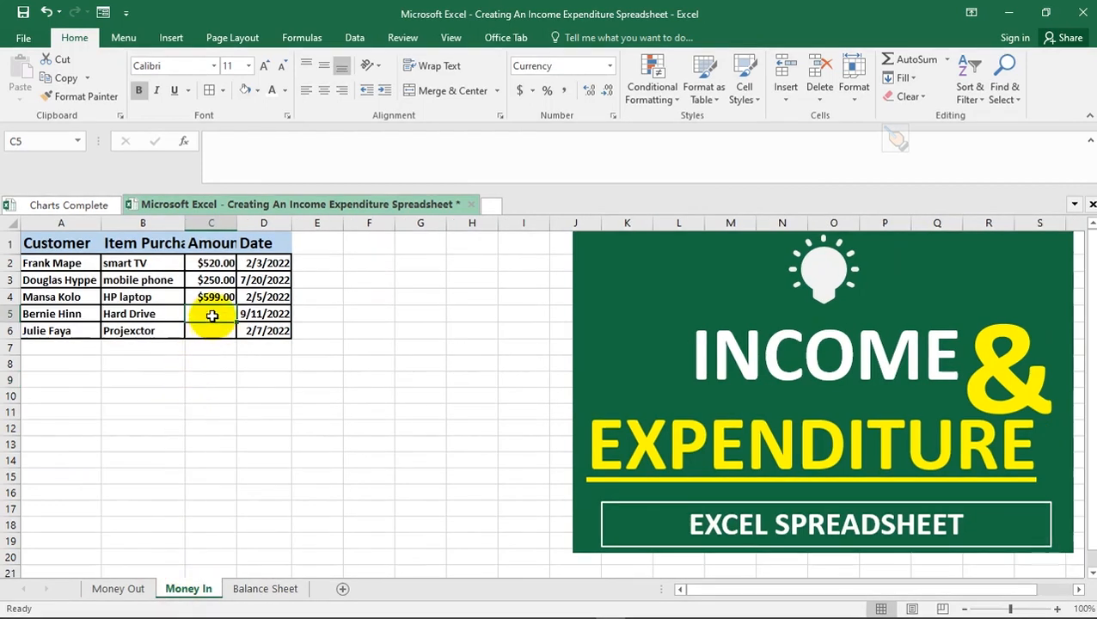
{"action": "type", "text": "120"}
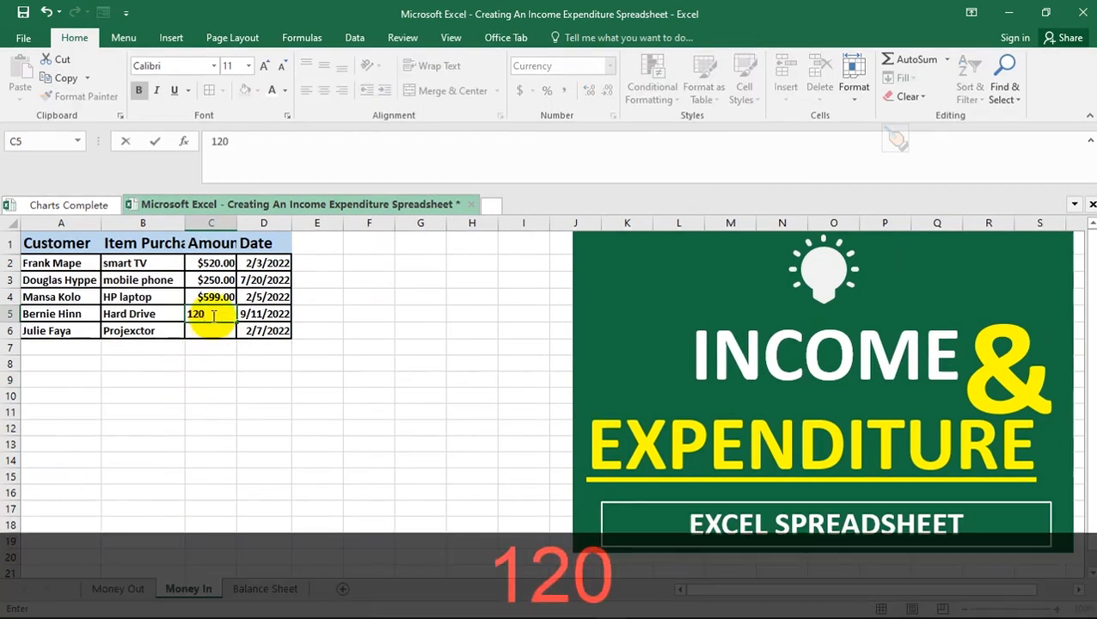
{"action": "key", "text": "Return"}
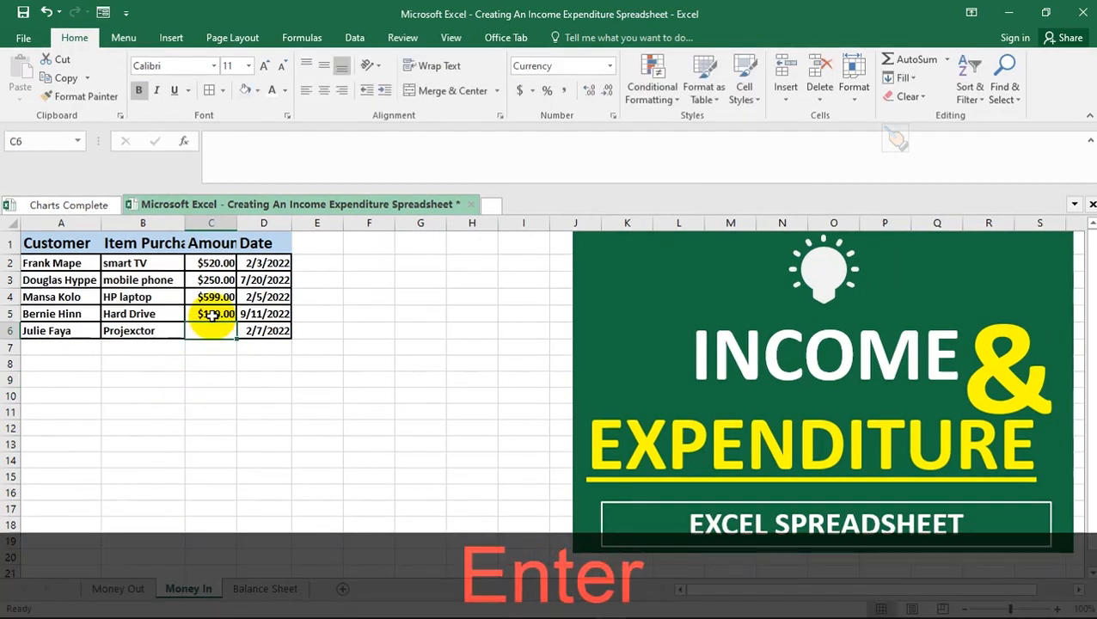
{"action": "left_click", "coordinate": [122, 594]}
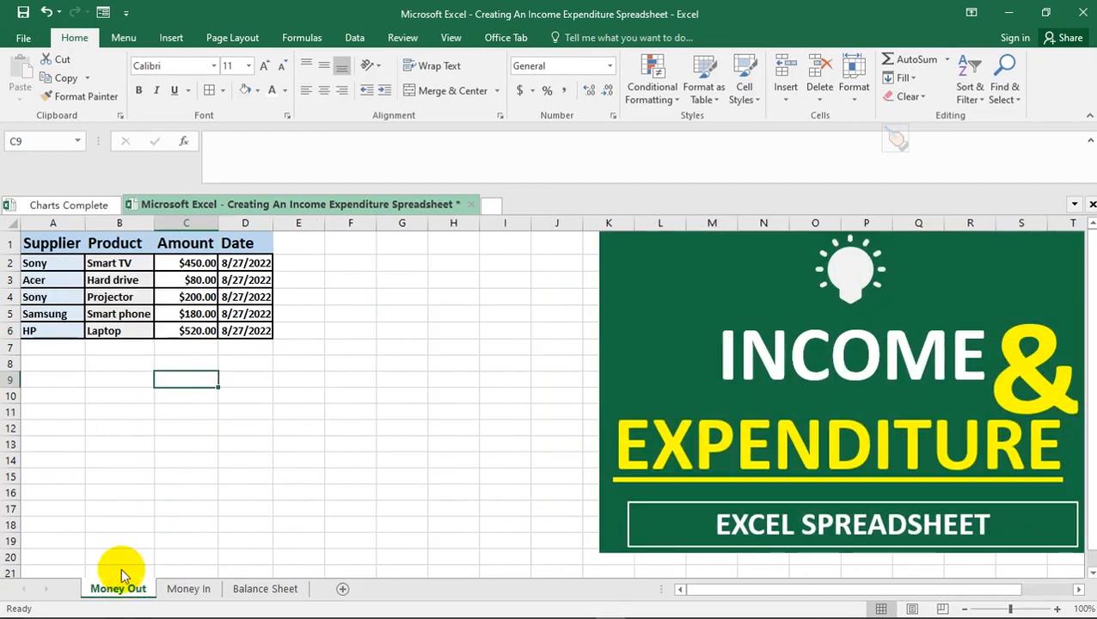
{"action": "left_click", "coordinate": [189, 594]}
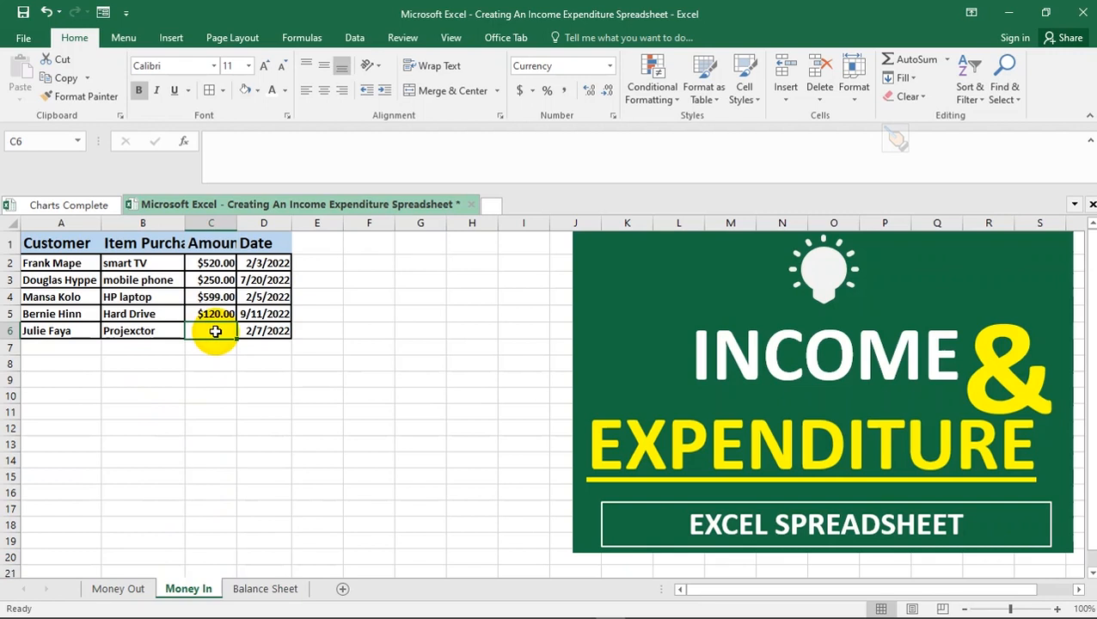
{"action": "type", "text": "249"}
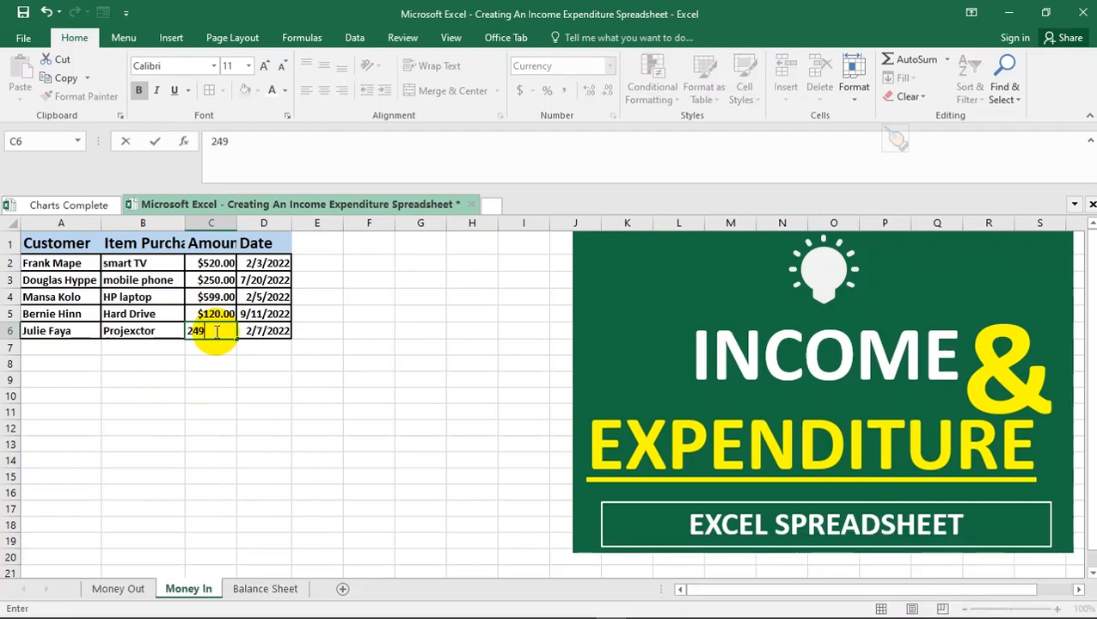
{"action": "key", "text": "Return"}
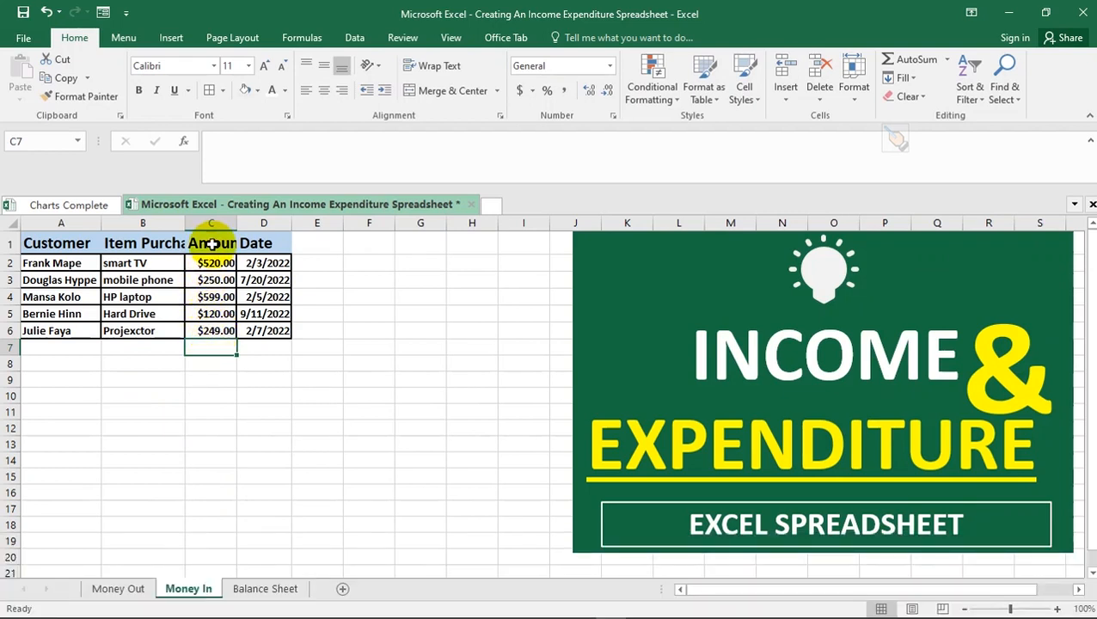
- AutoFit all column widths on the Money In sheet to their contents
{"action": "left_click", "coordinate": [13, 222]}
{"action": "double_click", "coordinate": [103, 223]}
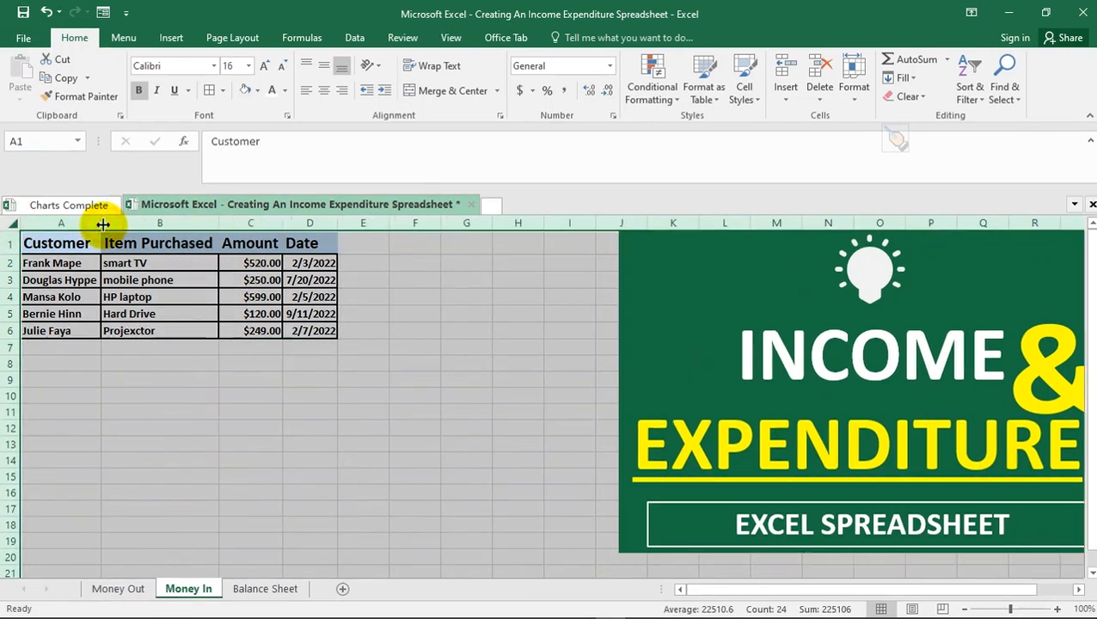
{"action": "left_click", "coordinate": [197, 363]}
- Enter the label TOTAL SPENT in cell B9 on the Money Out sheet
{"action": "left_click", "coordinate": [120, 590]}
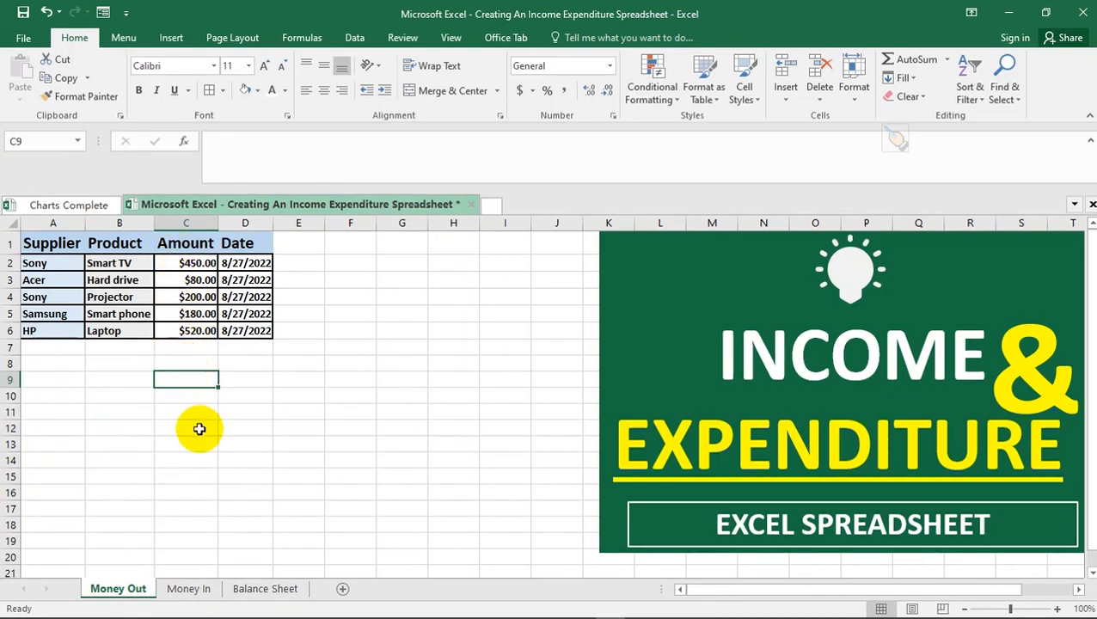
{"action": "left_click", "coordinate": [120, 379]}
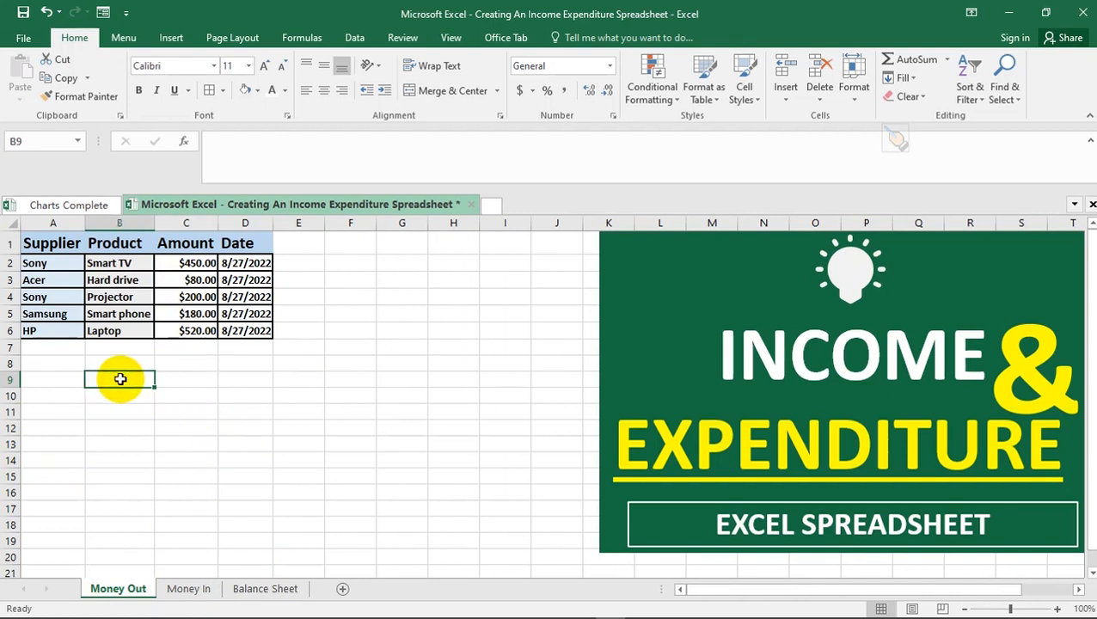
{"action": "key", "text": "Caps_Lock"}
{"action": "type", "text": "T"}
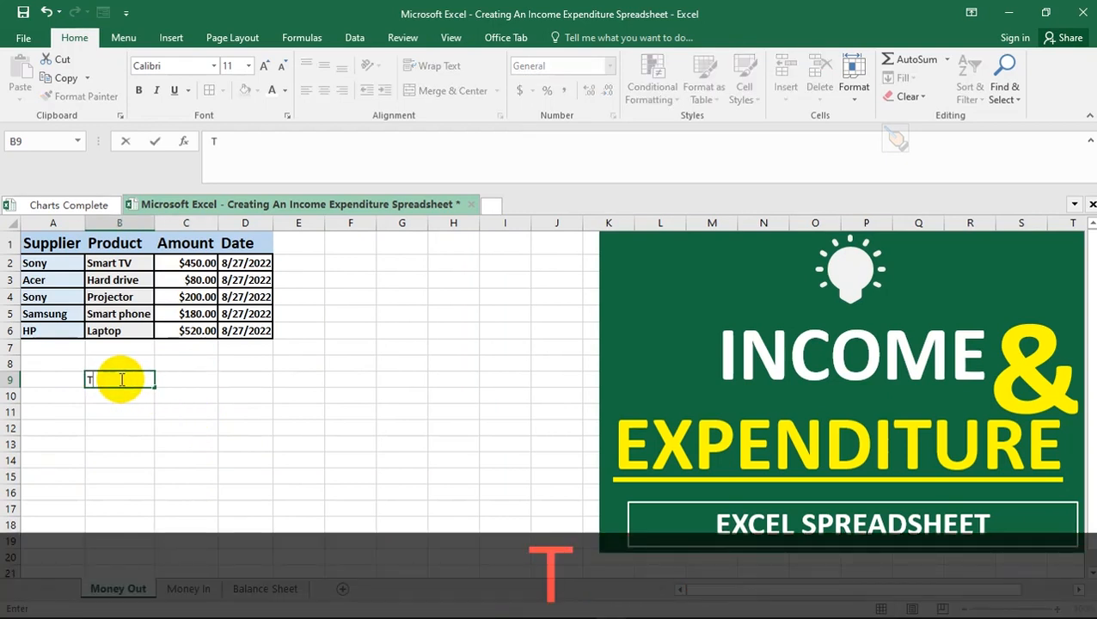
{"action": "type", "text": "OTAL"}
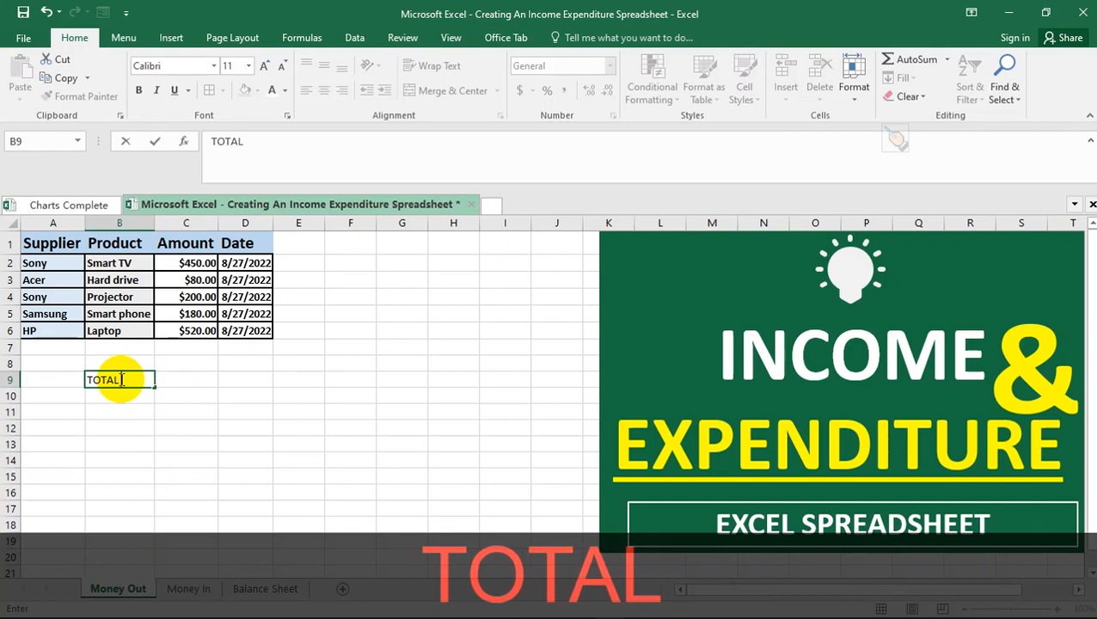
{"action": "type", "text": " SPENT"}
{"action": "key", "text": "Tab"}
- Total the Money Out amounts in C9 with the formula =SUM(C2:C6)
{"action": "type", "text": "="}
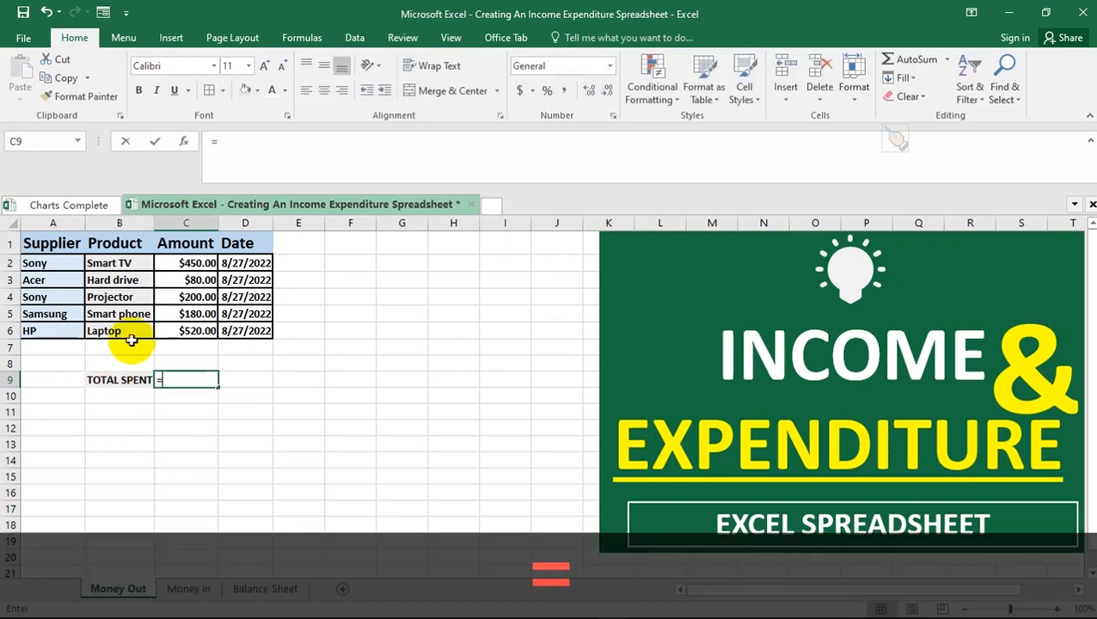
{"action": "type", "text": "SUM"}
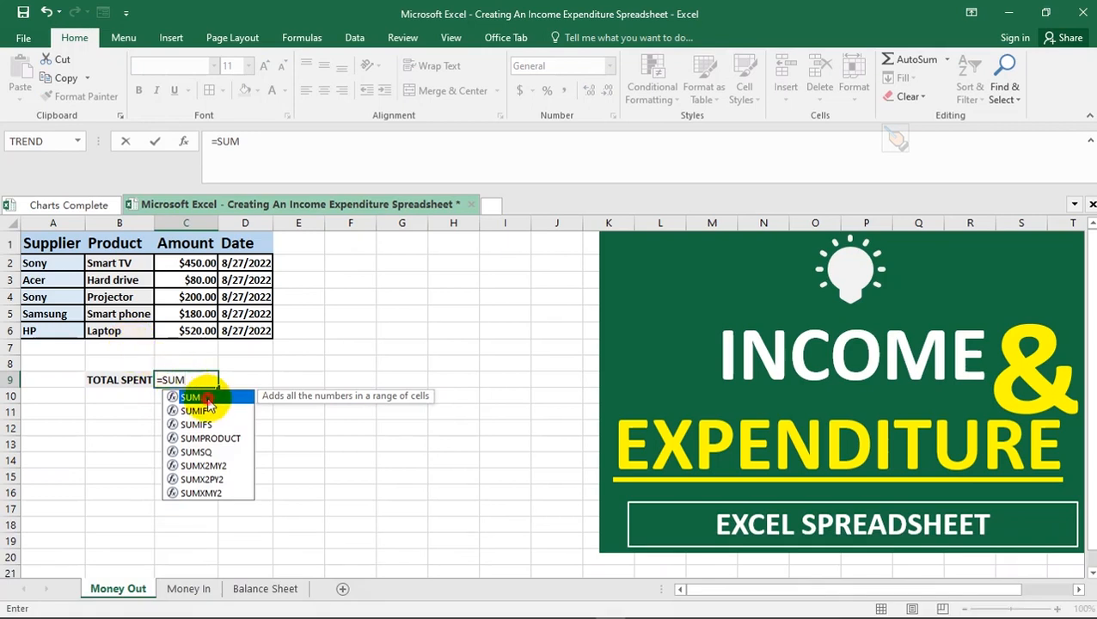
{"action": "double_click", "coordinate": [208, 399]}
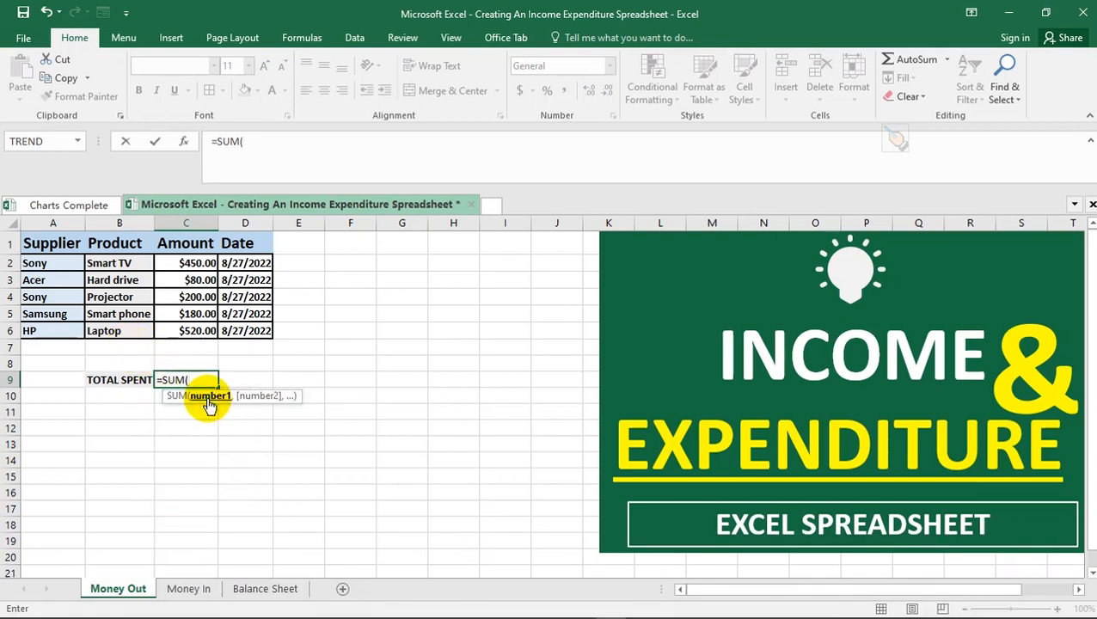
{"action": "left_click_drag", "start_coordinate": [186, 263], "coordinate": [183, 332]}
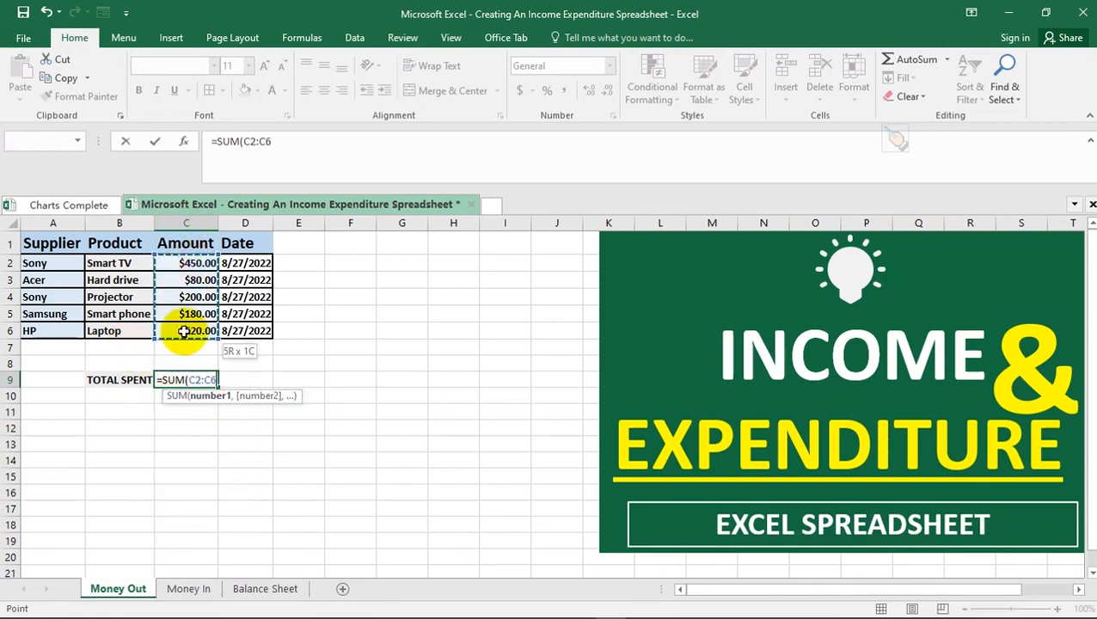
{"action": "type", "text": ")"}
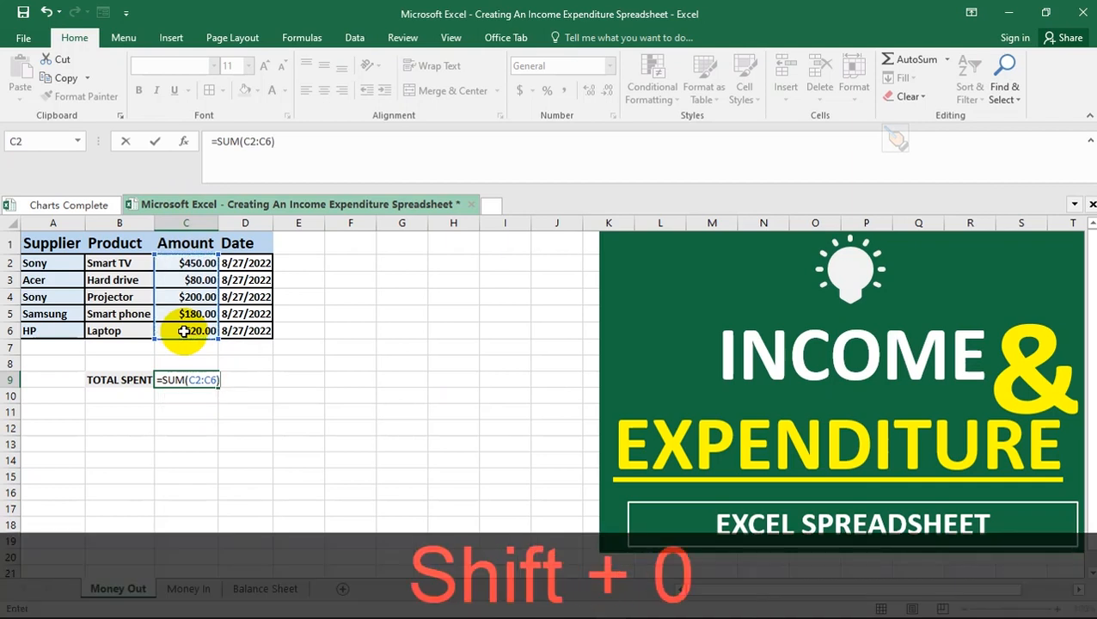
{"action": "key", "text": "Return"}
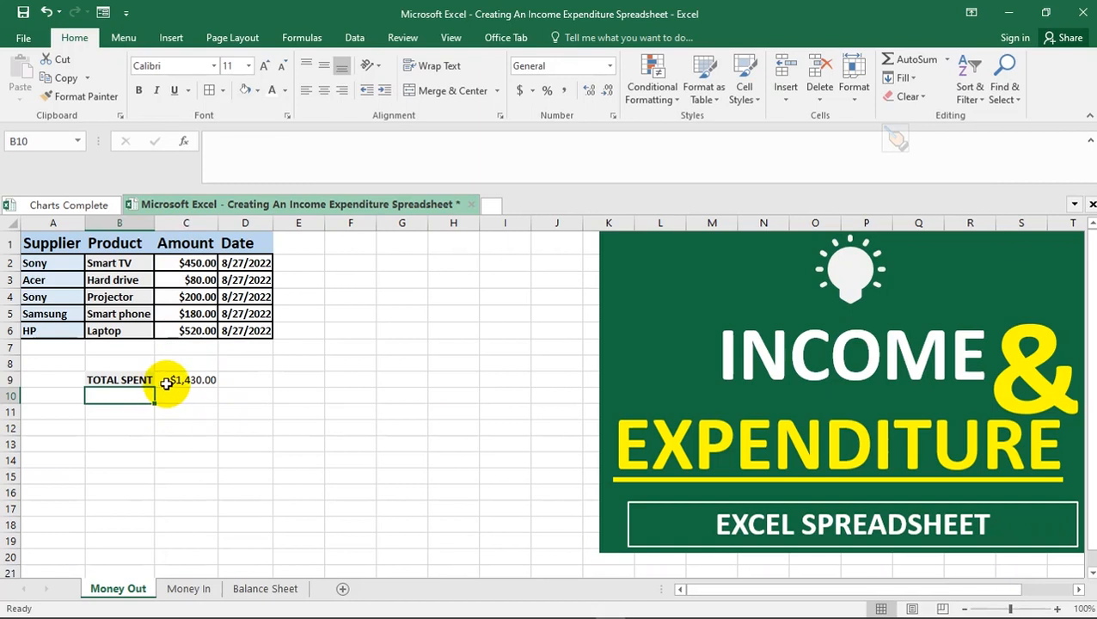
- Increase the font size of the total in C9 to 12 and add an outside border around the cell
{"action": "left_click", "coordinate": [175, 381]}
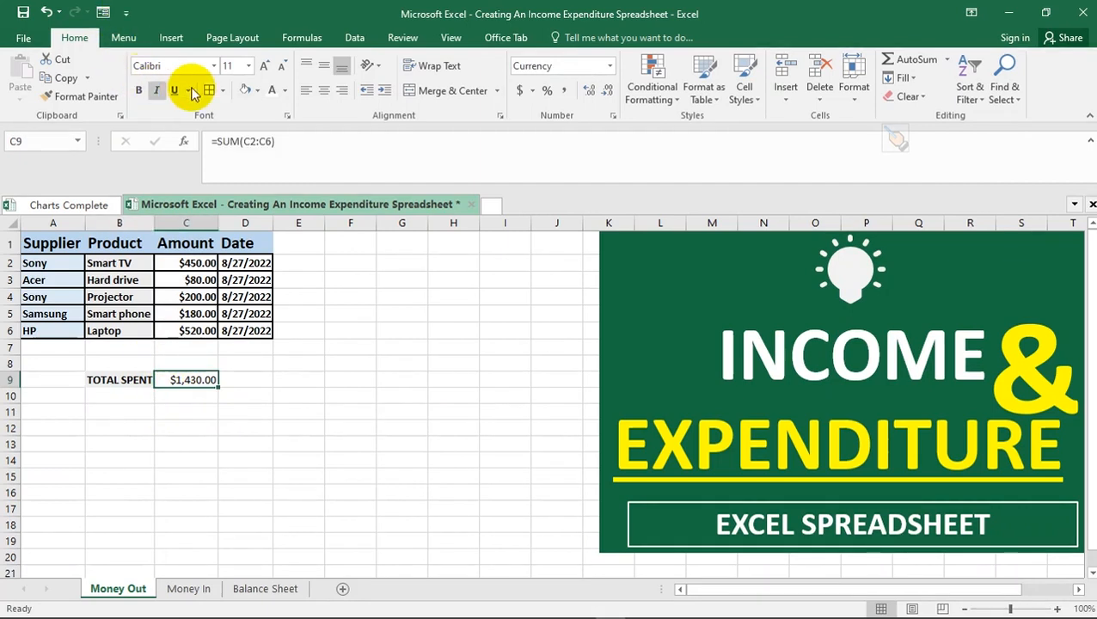
{"action": "left_click", "coordinate": [263, 70]}
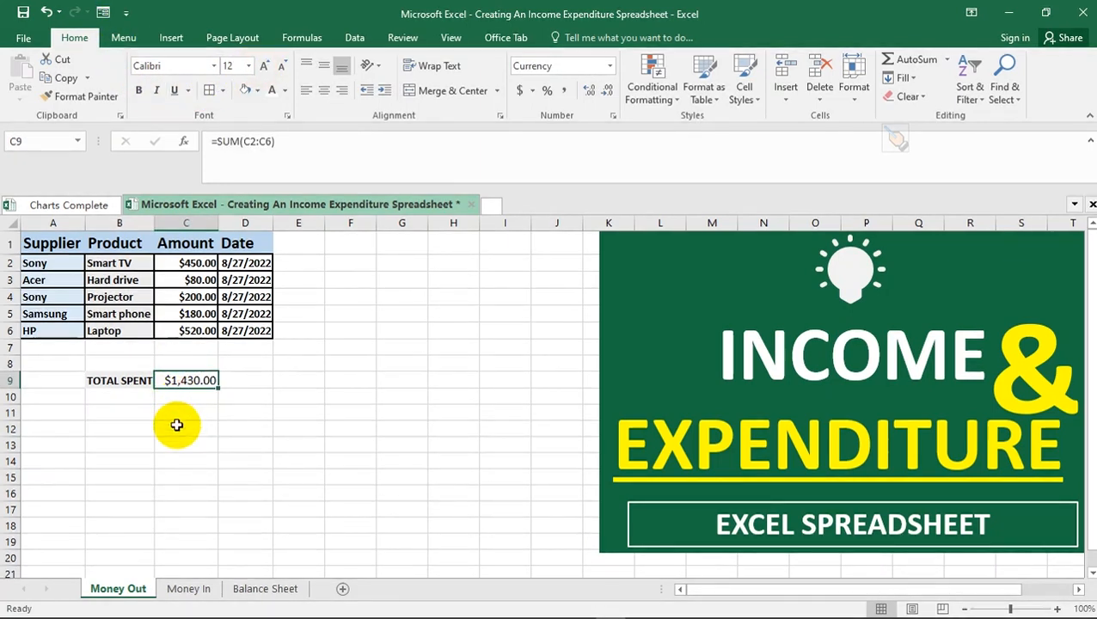
{"action": "left_click", "coordinate": [176, 427]}
{"action": "left_click", "coordinate": [176, 382]}
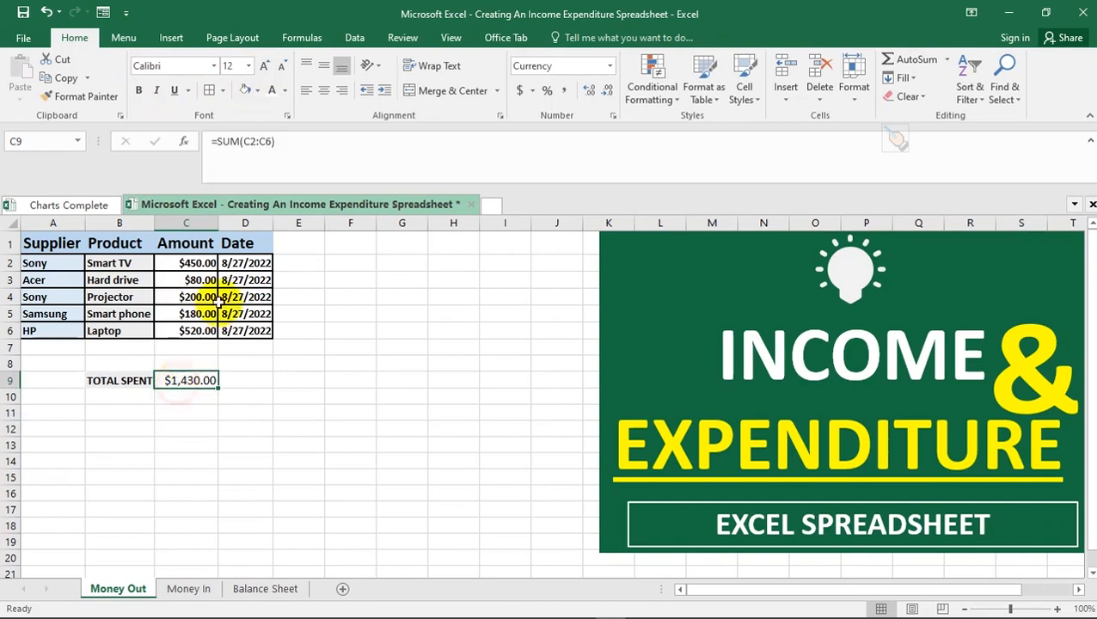
{"action": "left_click", "coordinate": [222, 91]}
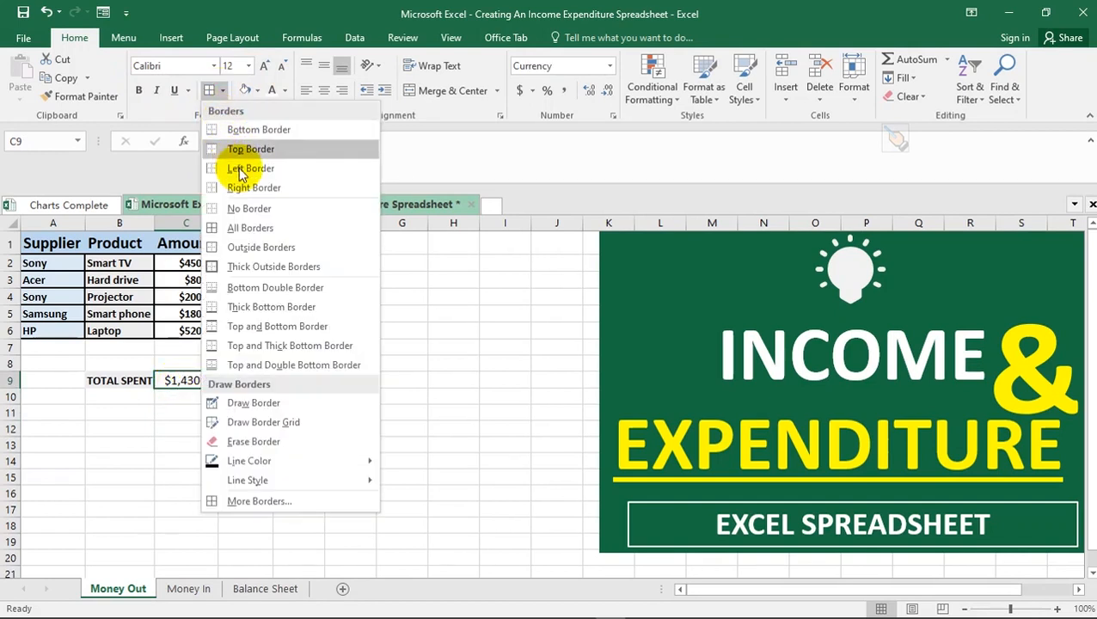
{"action": "left_click", "coordinate": [260, 247]}
{"action": "left_click", "coordinate": [213, 513]}
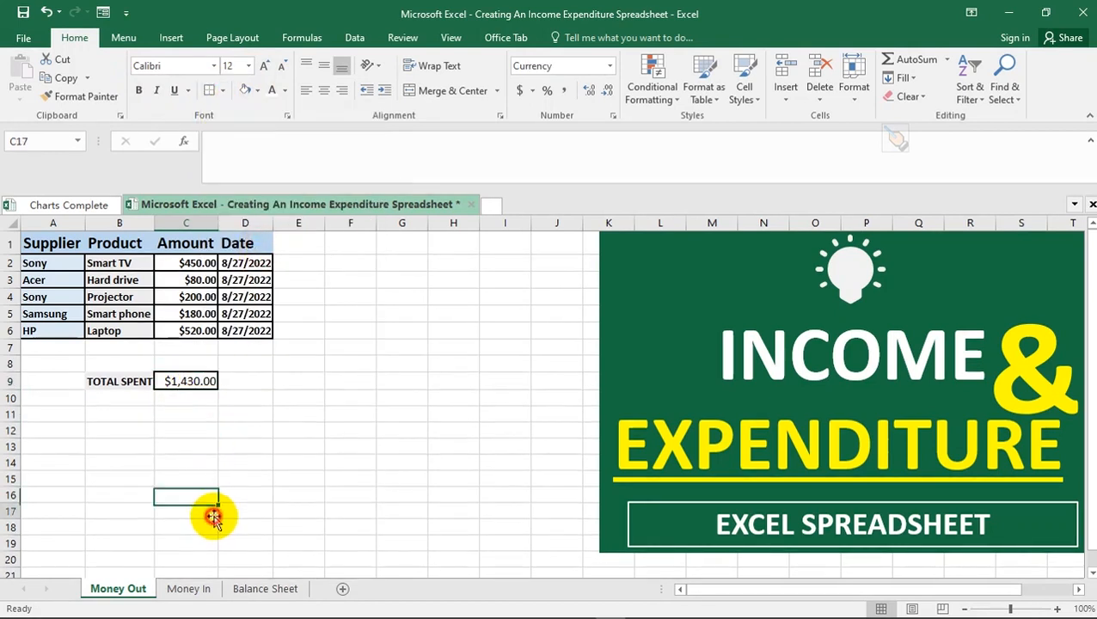
- On the Money In sheet, enter the label Total Money Received in B8 and total the amounts in C8 with =SUM(C2:C6)
{"action": "left_click", "coordinate": [187, 588]}
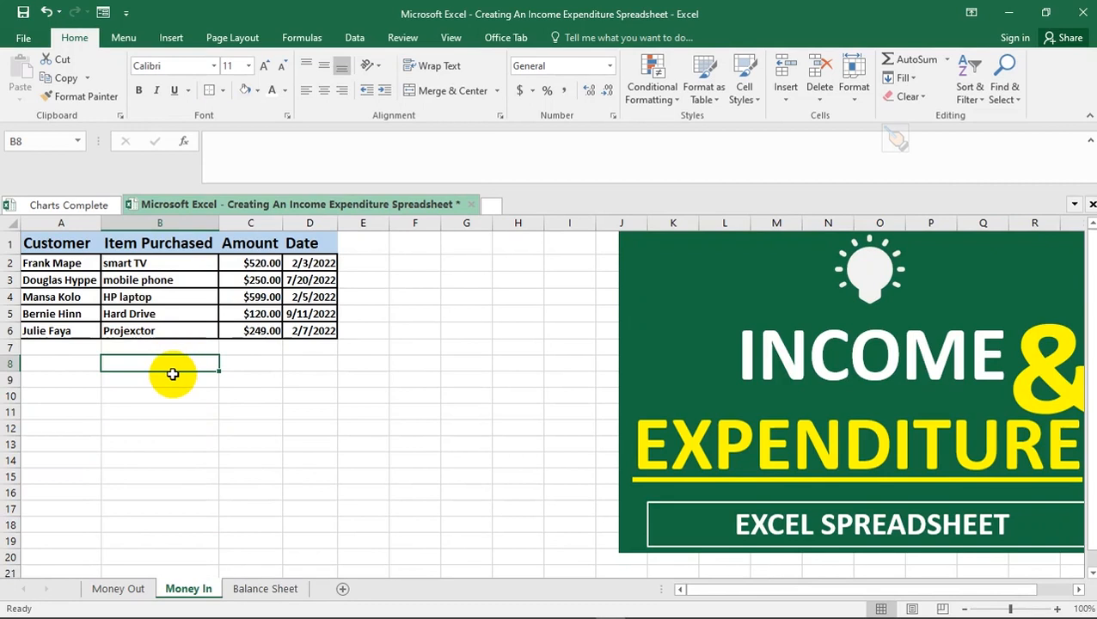
{"action": "type", "text": "Total Money Received"}
{"action": "key", "text": "Tab"}
{"action": "type", "text": "=sum"}
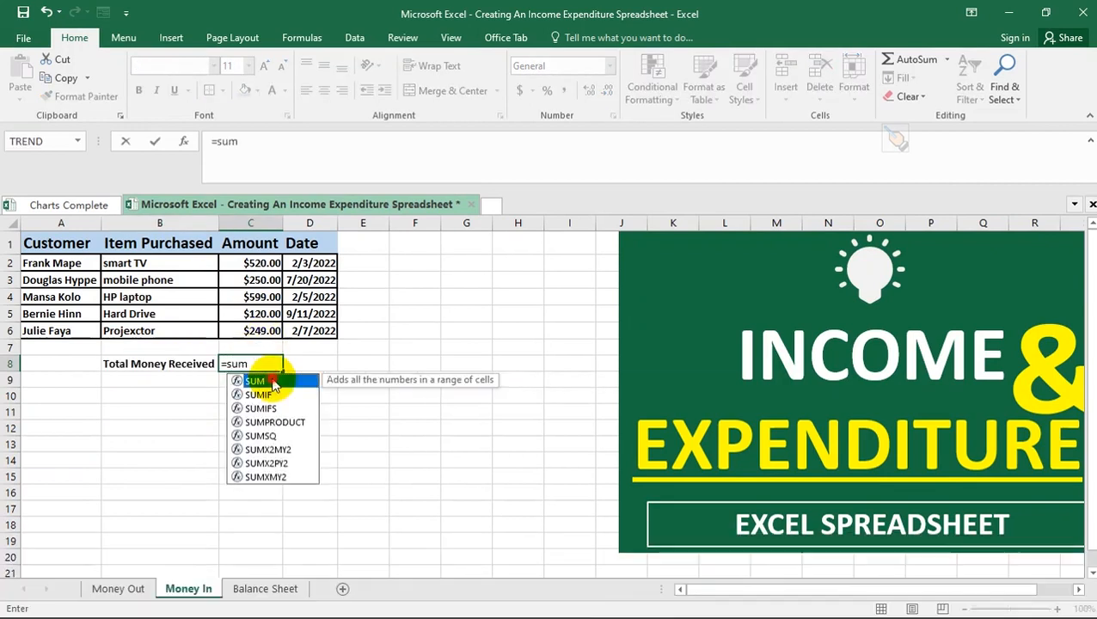
{"action": "double_click", "coordinate": [273, 385]}
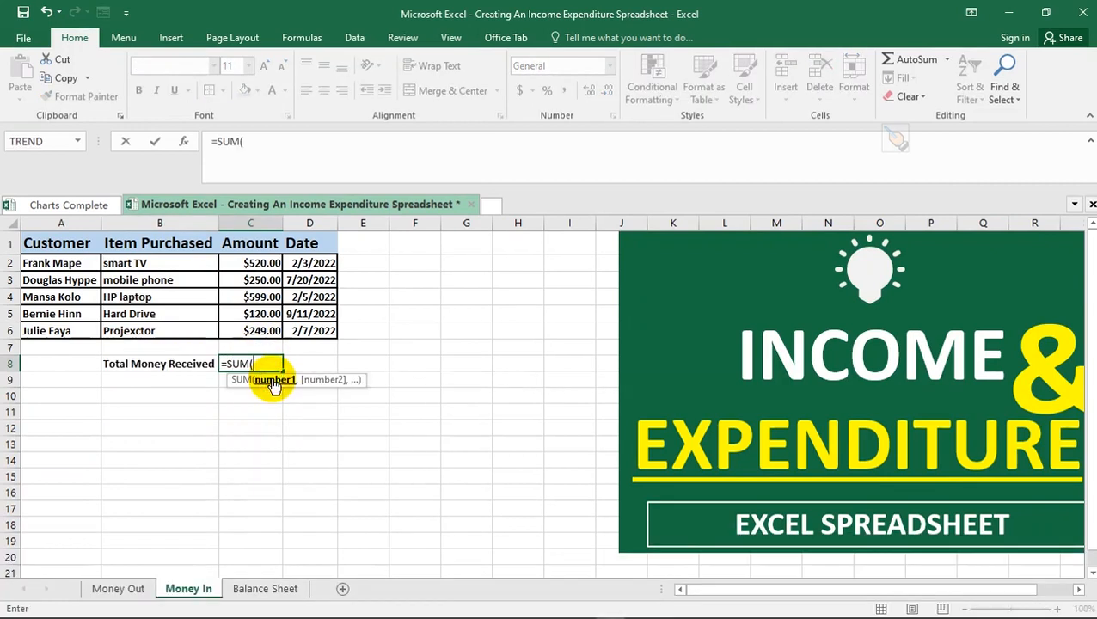
{"action": "left_click_drag", "start_coordinate": [260, 263], "coordinate": [252, 333]}
{"action": "type", "text": ")"}
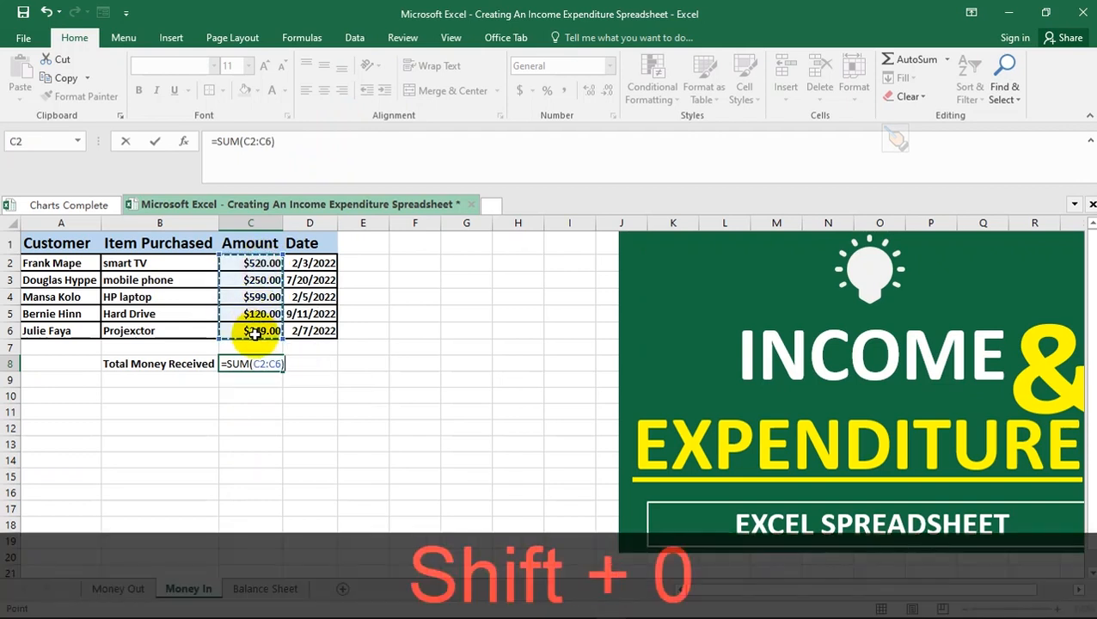
{"action": "key", "text": "Return"}
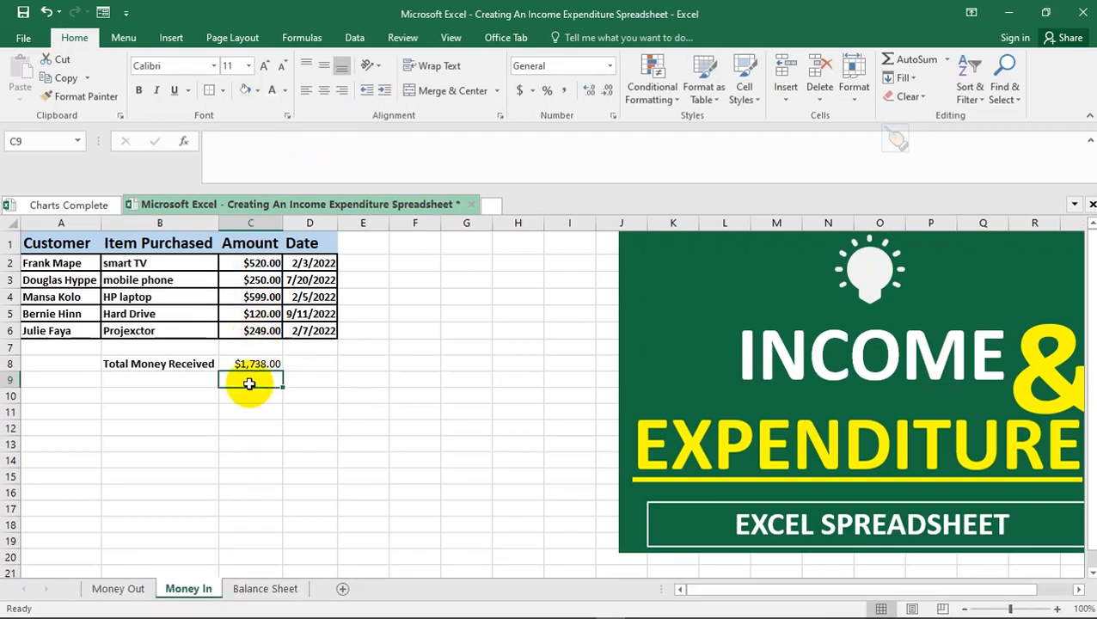
{"action": "left_click", "coordinate": [237, 363]}
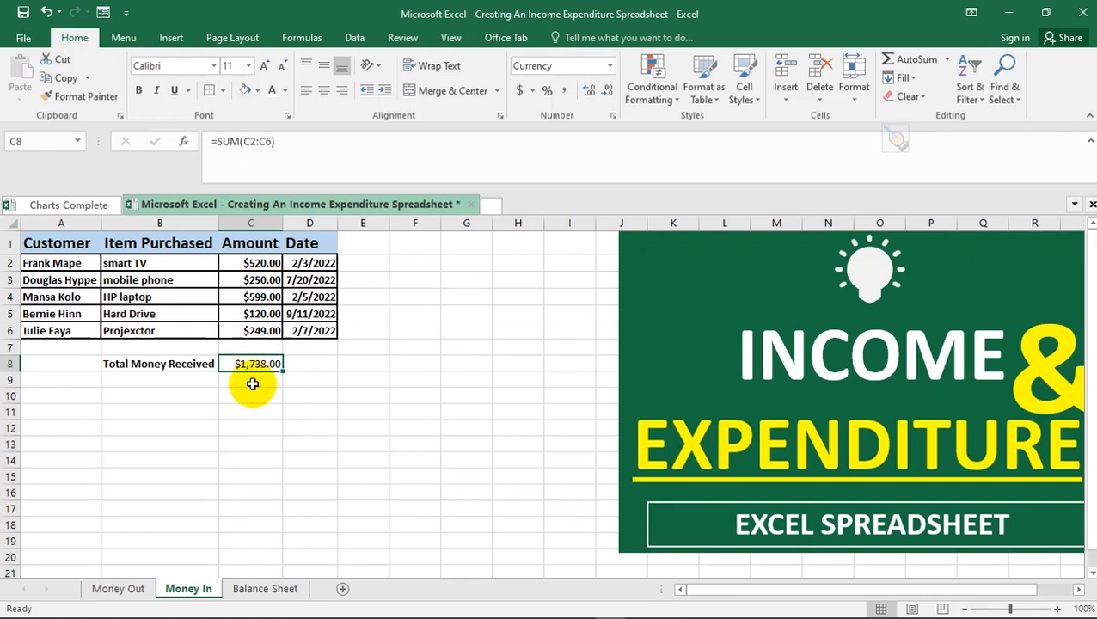
- Compare the Date column entries on the Money Out and Money In sheets
{"action": "left_click", "coordinate": [117, 592]}
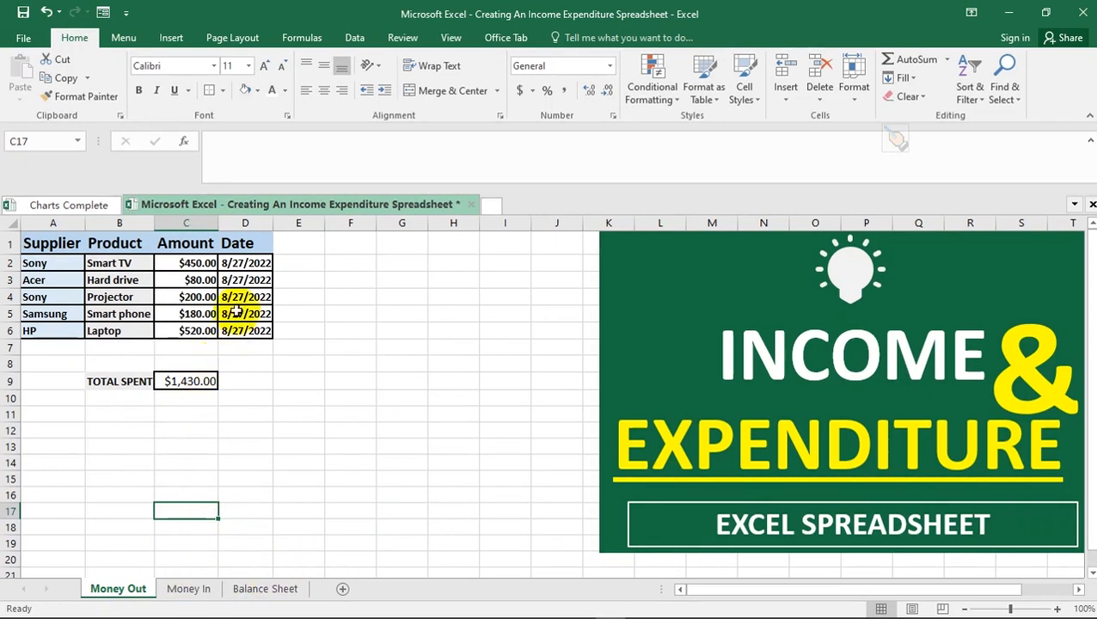
{"action": "left_click", "coordinate": [247, 263]}
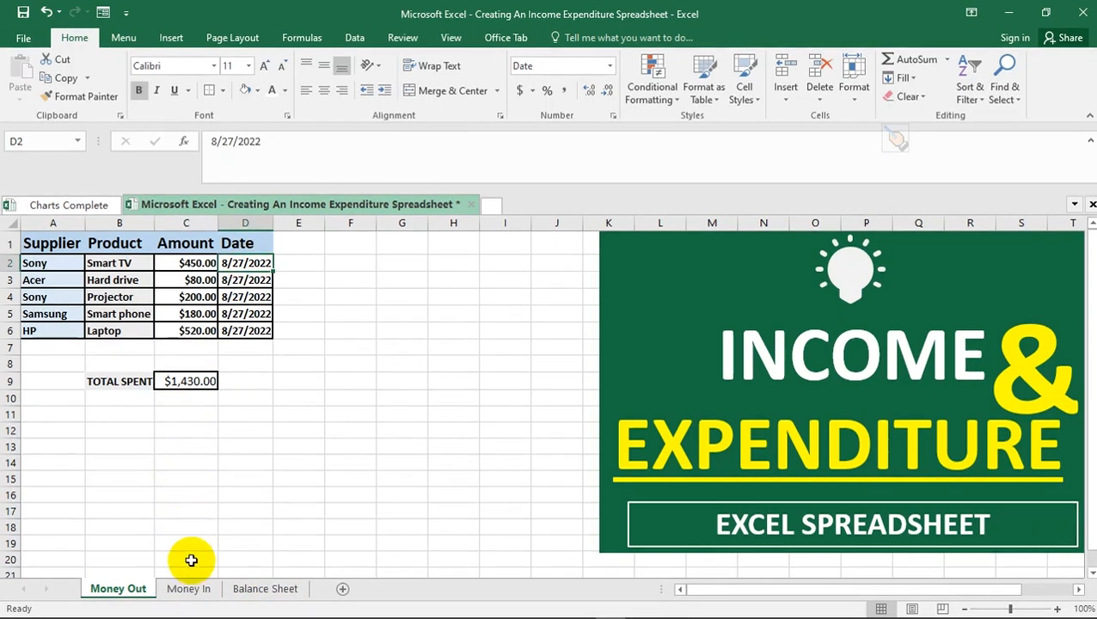
{"action": "left_click", "coordinate": [189, 590]}
{"action": "left_click", "coordinate": [308, 264]}
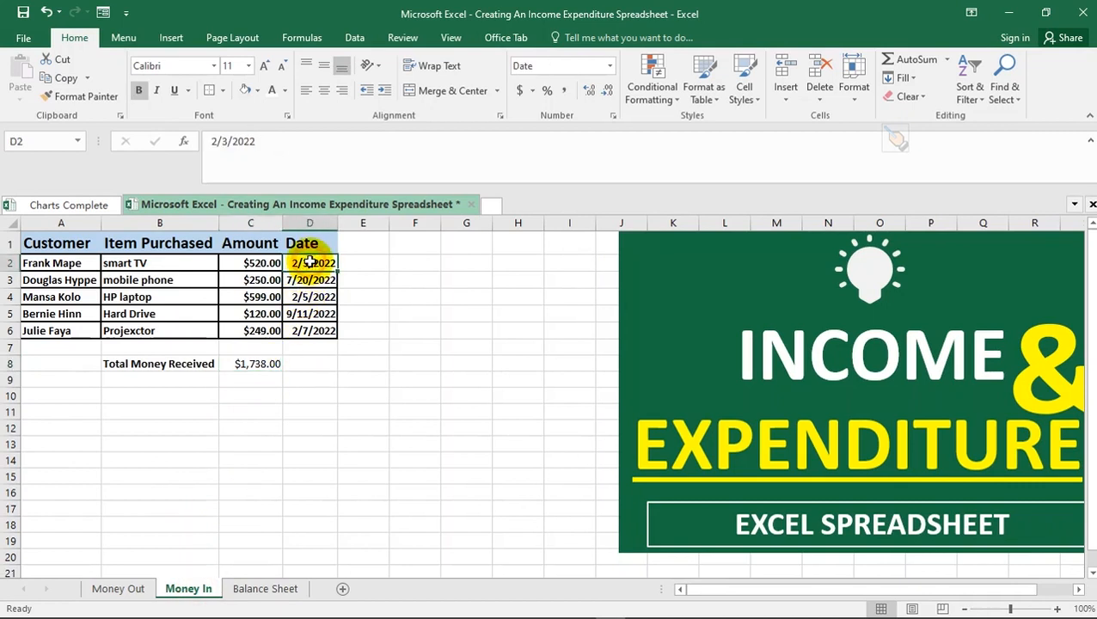
{"action": "left_click", "coordinate": [309, 285]}
{"action": "left_click", "coordinate": [311, 313]}
{"action": "left_click", "coordinate": [312, 331]}
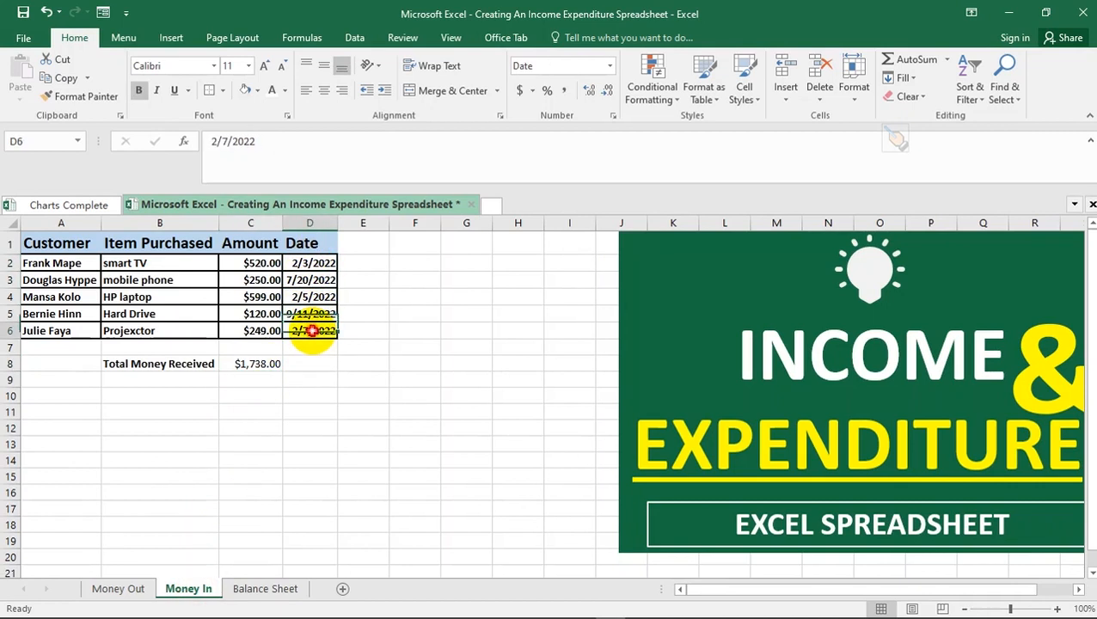
{"action": "left_click", "coordinate": [116, 590]}
{"action": "left_click", "coordinate": [246, 286]}
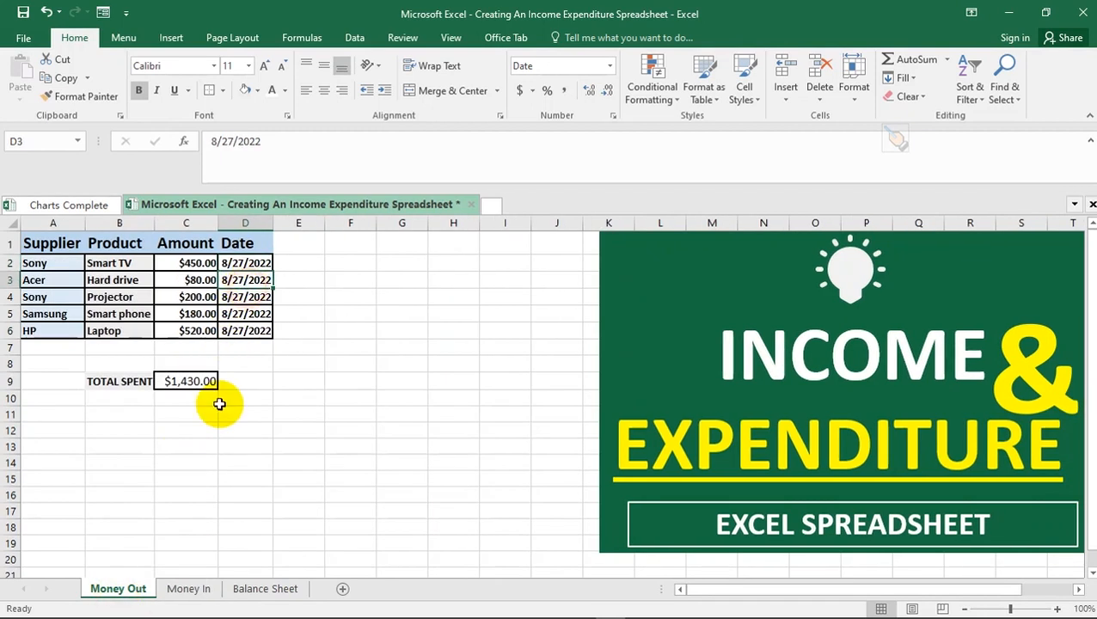
{"action": "left_click", "coordinate": [189, 590]}
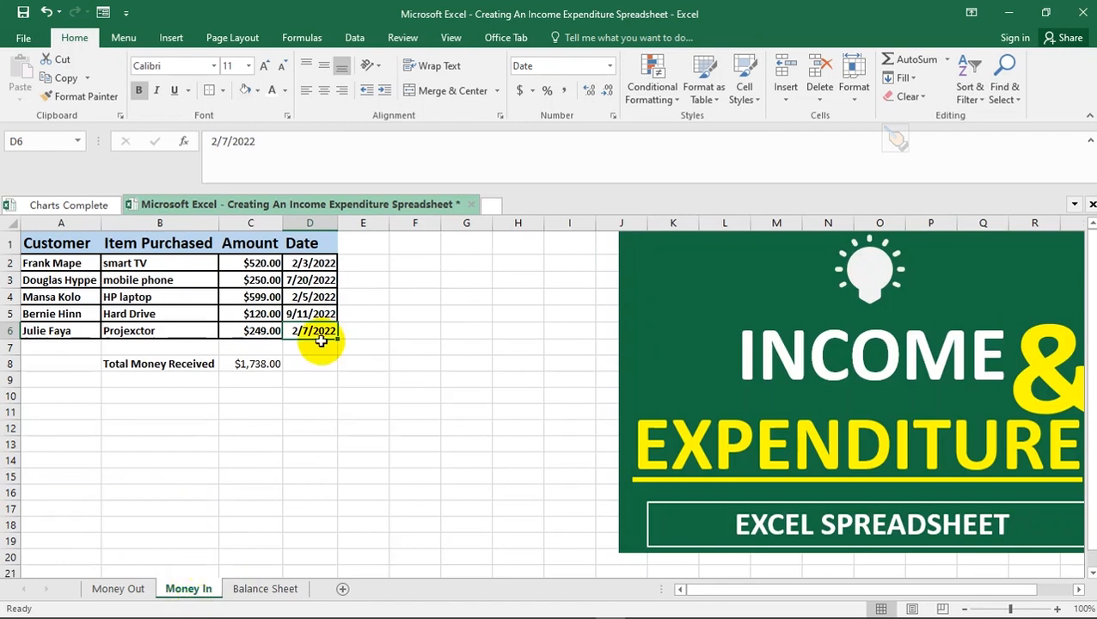
{"action": "left_click", "coordinate": [319, 295]}
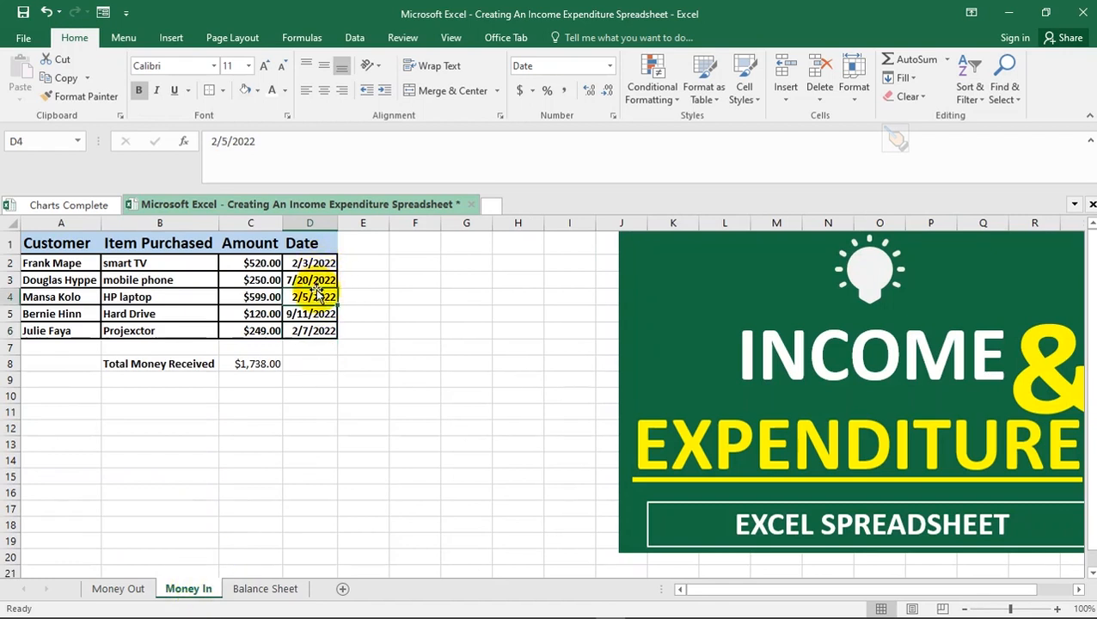
- Review the Balance Sheet labels against the Total Money Received on Money In and the TOTAL SPENT on Money Out
{"action": "left_click", "coordinate": [256, 592]}
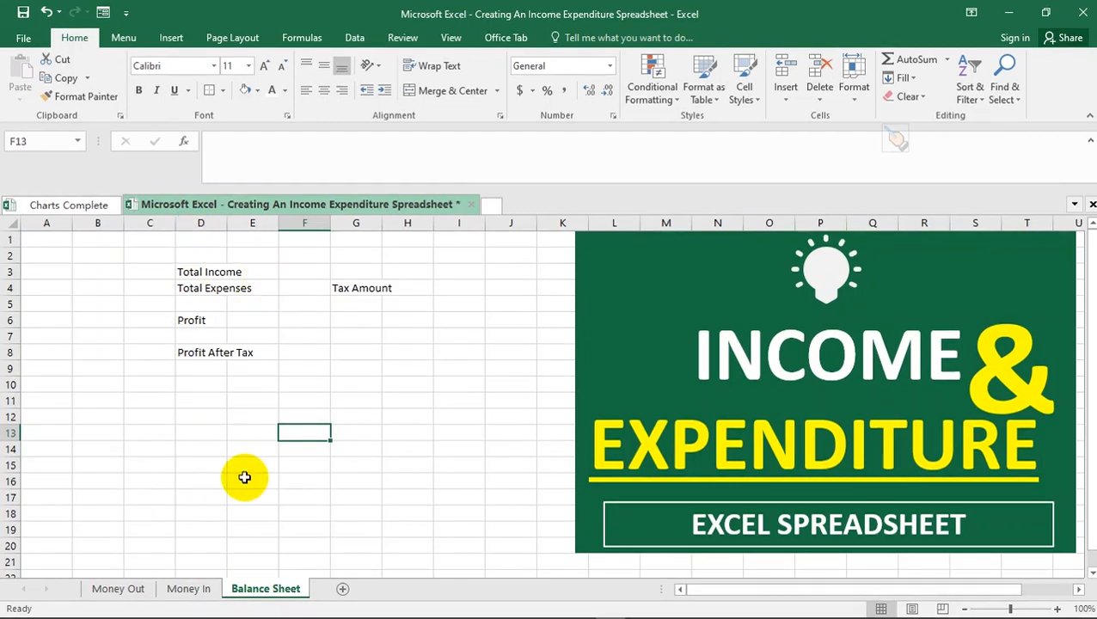
{"action": "left_click", "coordinate": [220, 274]}
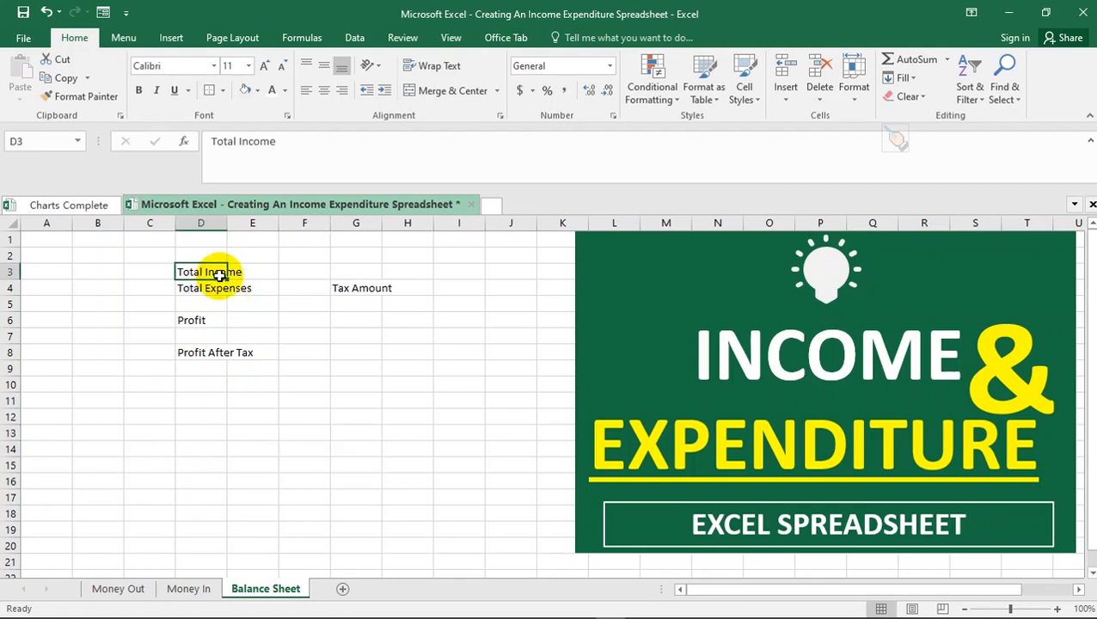
{"action": "left_click", "coordinate": [180, 590]}
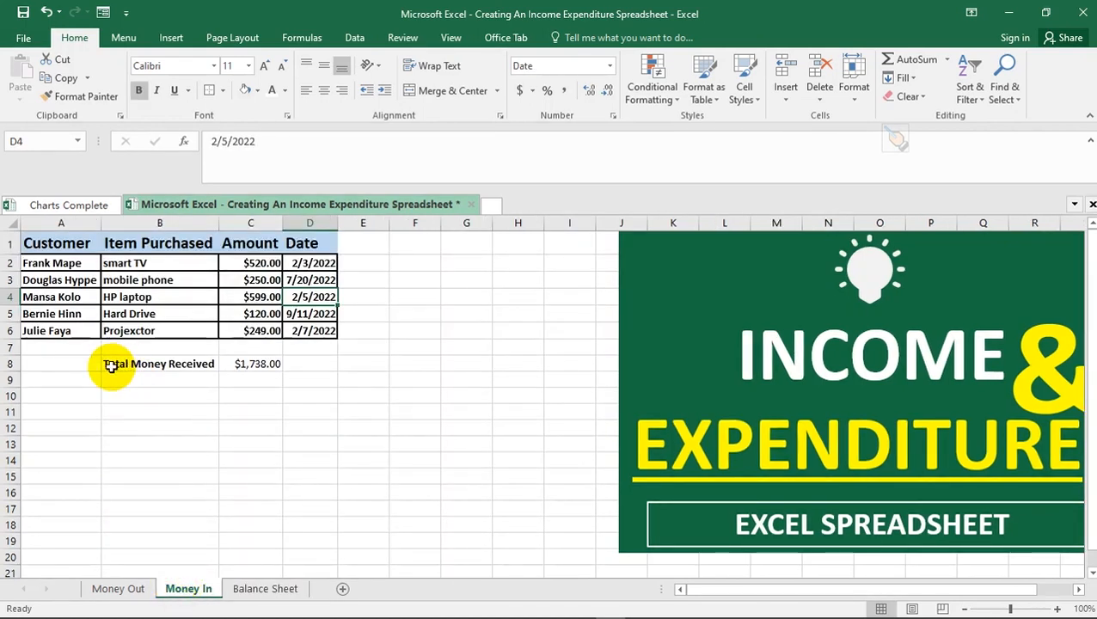
{"action": "left_click", "coordinate": [249, 590]}
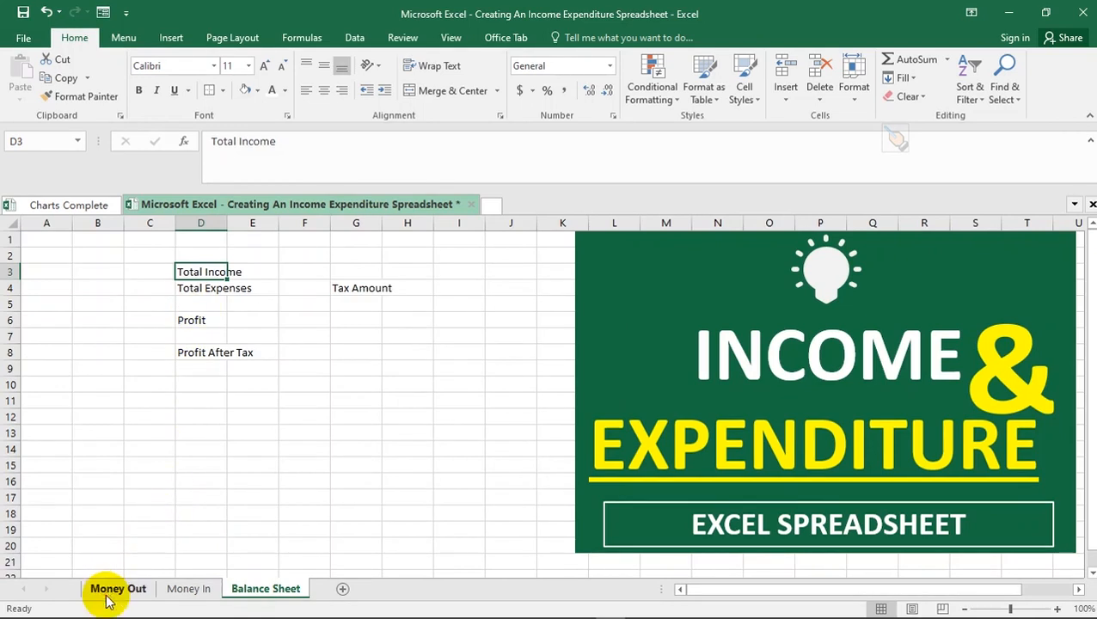
{"action": "left_click", "coordinate": [109, 592]}
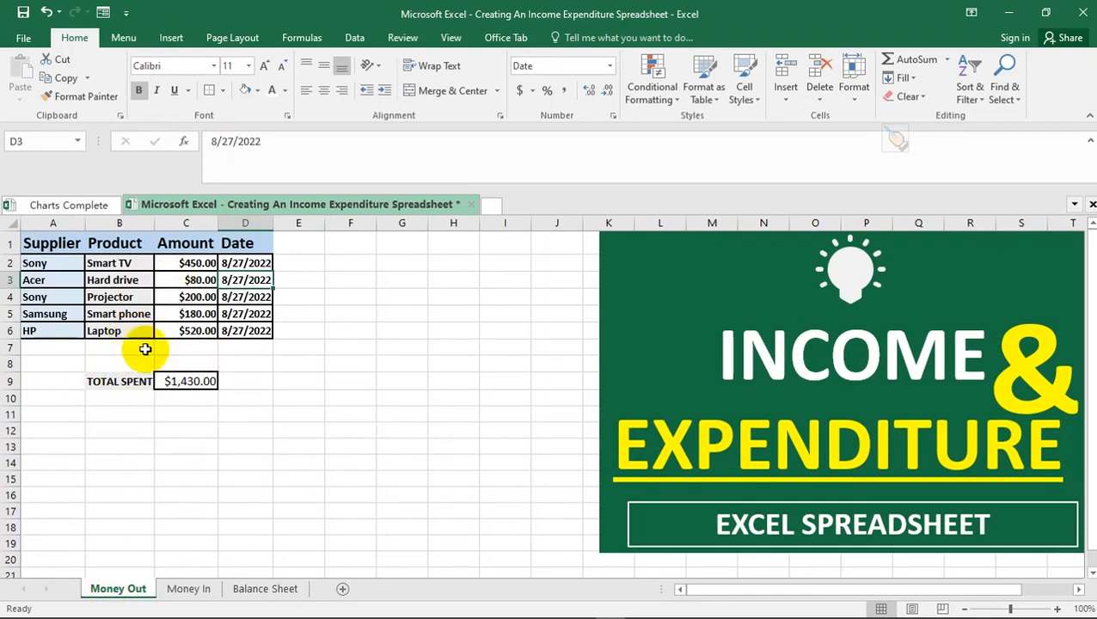
{"action": "left_click", "coordinate": [258, 590]}
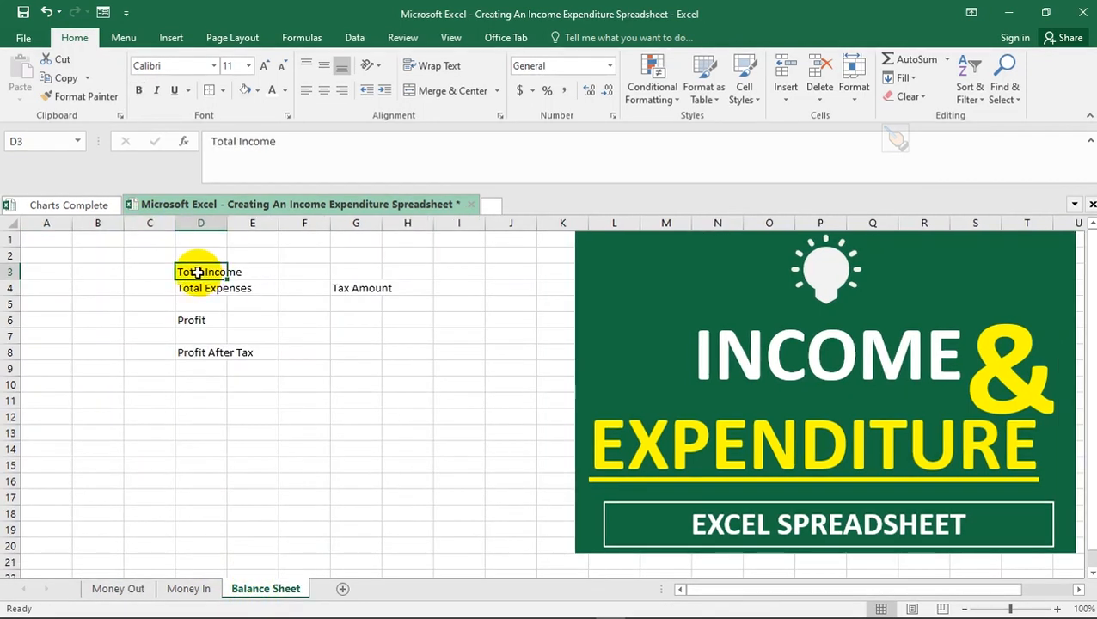
- Make the Total Income label in D3 of the Balance Sheet bold and set its font size to 14
{"action": "left_click", "coordinate": [13, 226]}
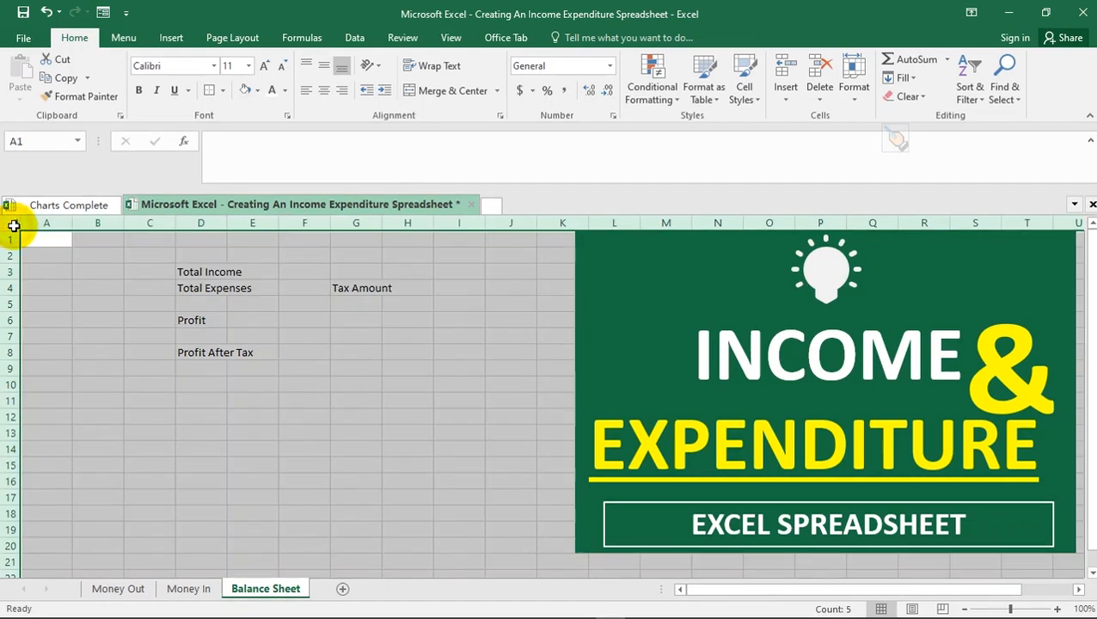
{"action": "left_click", "coordinate": [198, 271]}
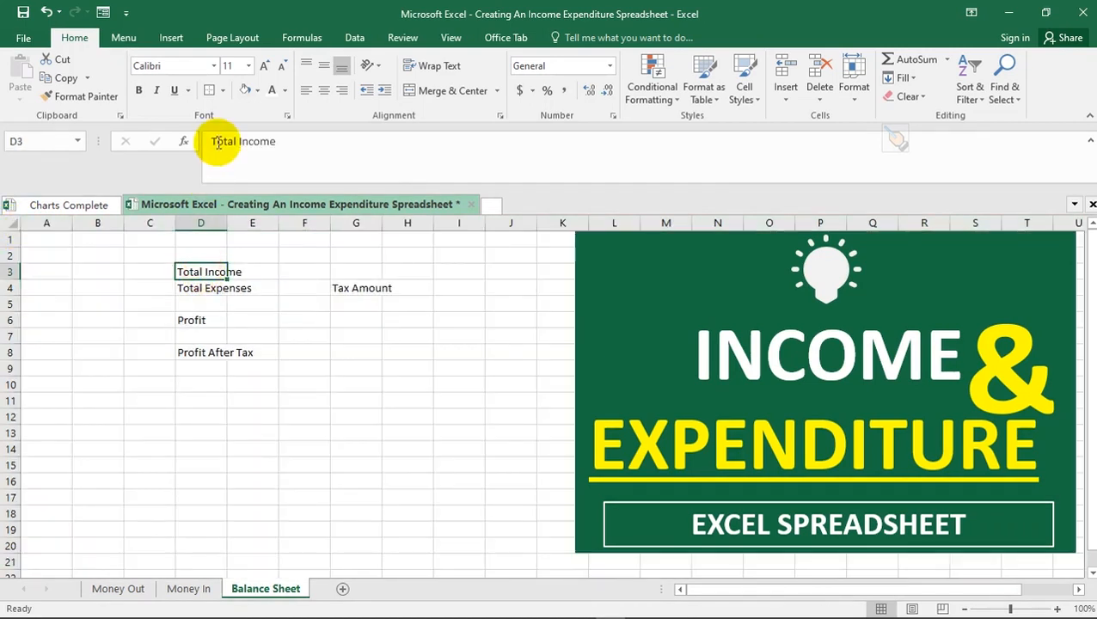
{"action": "left_click", "coordinate": [138, 89]}
{"action": "left_click", "coordinate": [265, 66]}
{"action": "left_click", "coordinate": [265, 66]}
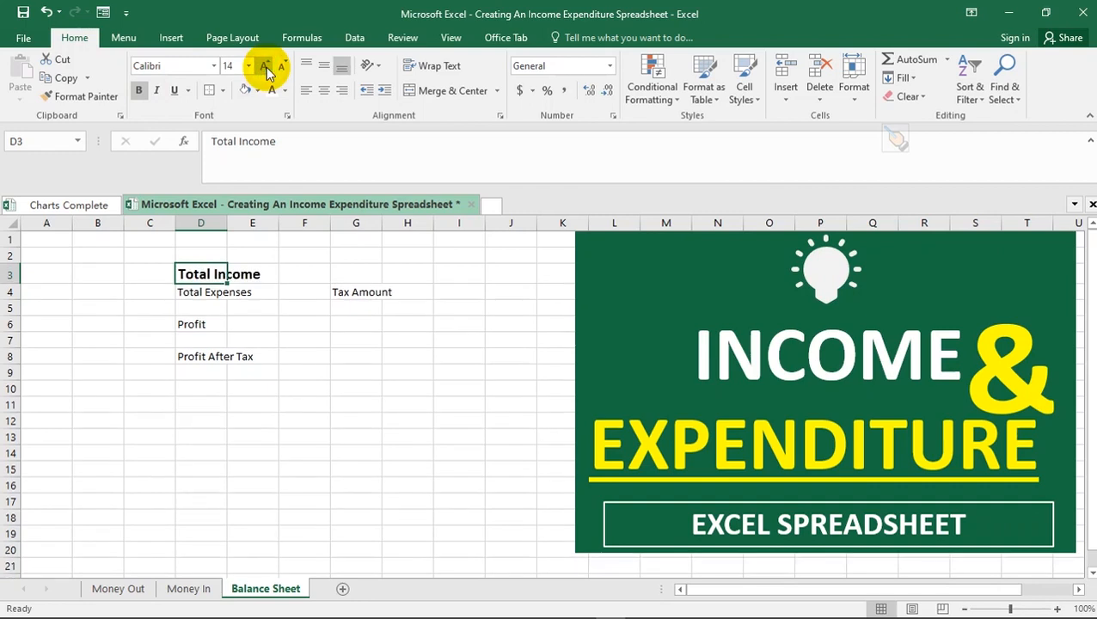
- Copy the formatting of the Total Income label to the Total Expenses, Profit, Profit After Tax and Tax Amount labels
{"action": "left_click", "coordinate": [80, 96]}
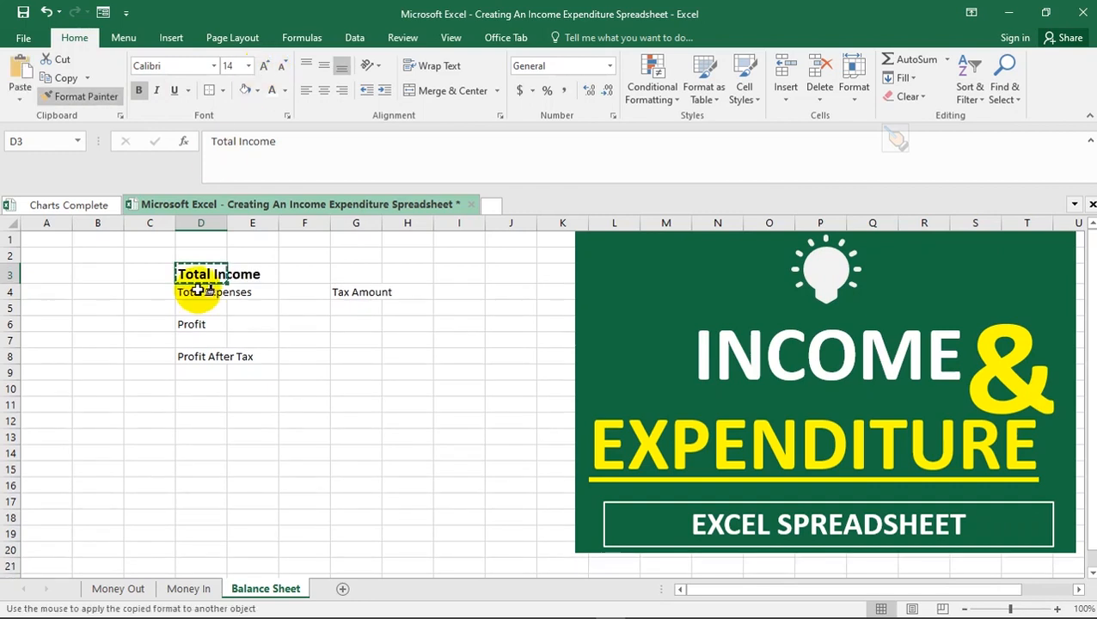
{"action": "left_click", "coordinate": [200, 295]}
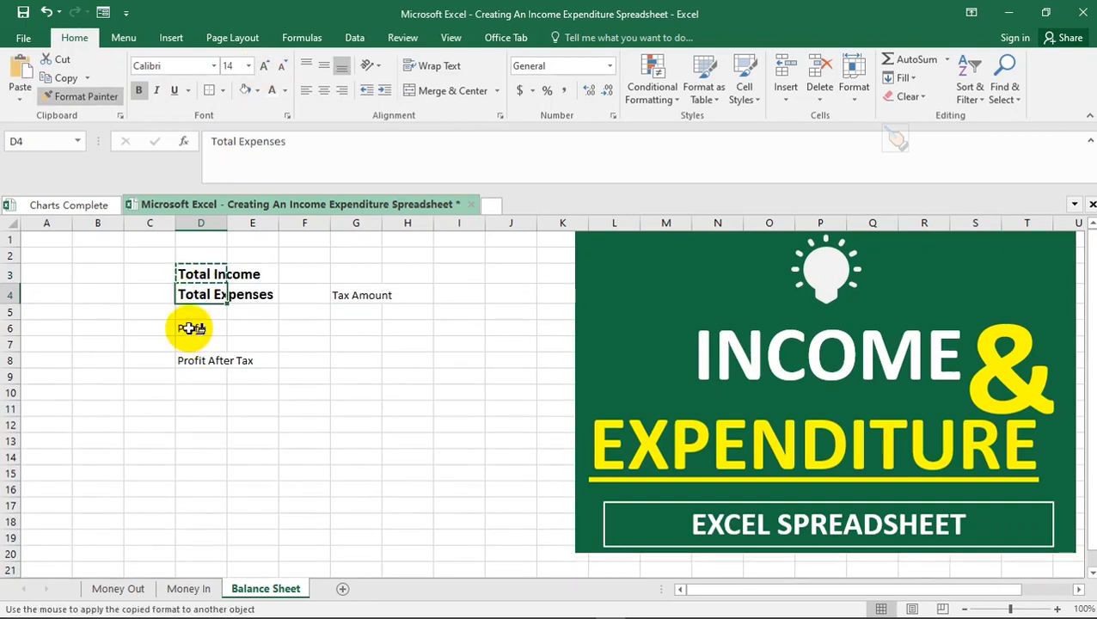
{"action": "left_click", "coordinate": [196, 327]}
{"action": "left_click", "coordinate": [189, 367]}
{"action": "left_click", "coordinate": [355, 295]}
{"action": "key", "text": "Escape"}
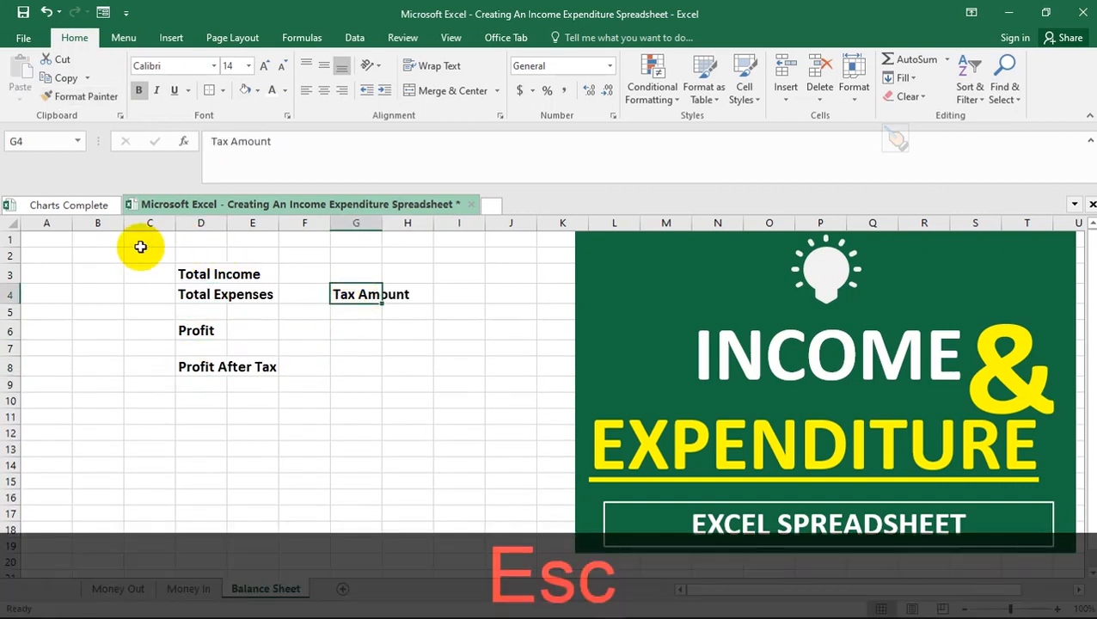
- Auto-fit all column widths of the Balance Sheet to their contents
{"action": "left_click", "coordinate": [8, 226]}
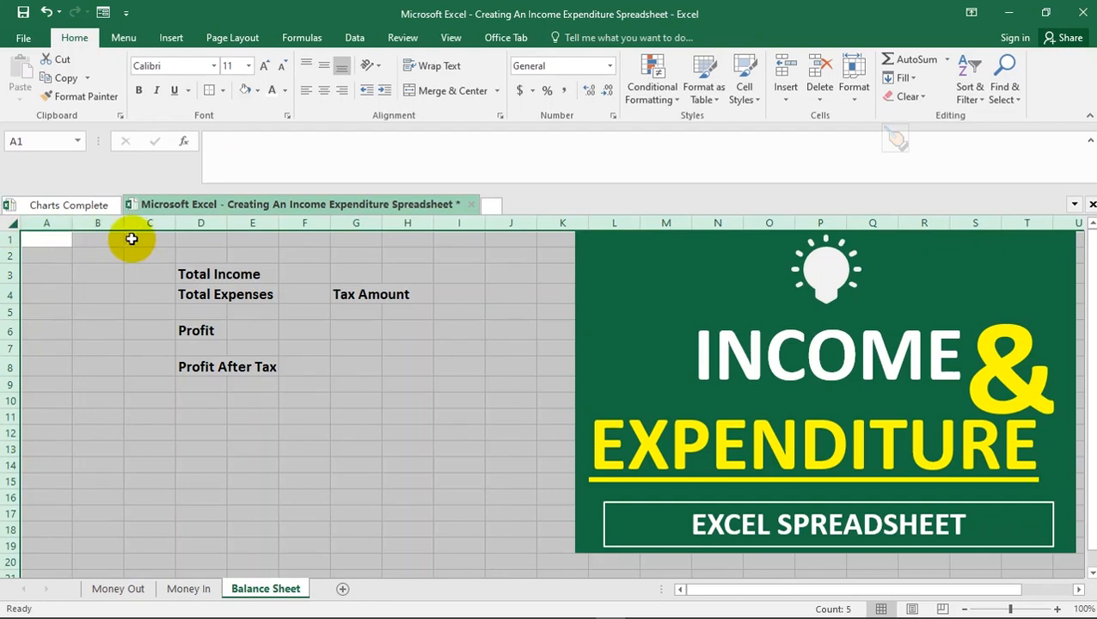
{"action": "double_click", "coordinate": [174, 224]}
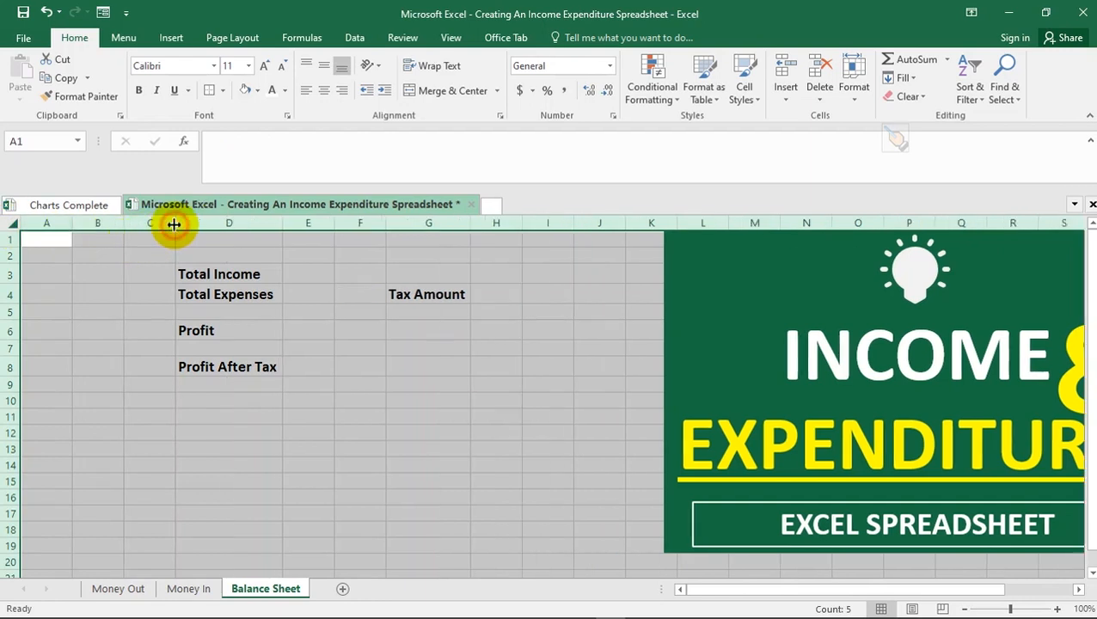
{"action": "left_click", "coordinate": [223, 331]}
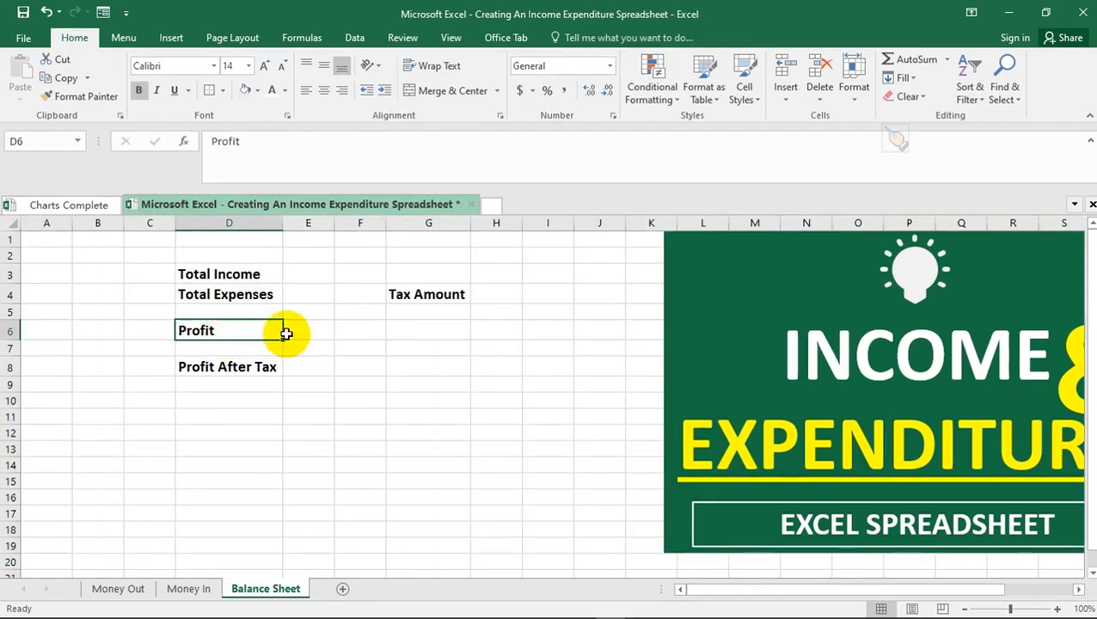
- Format the value cells E3:E8 beside the Balance Sheet labels as Currency
{"action": "left_click", "coordinate": [298, 274]}
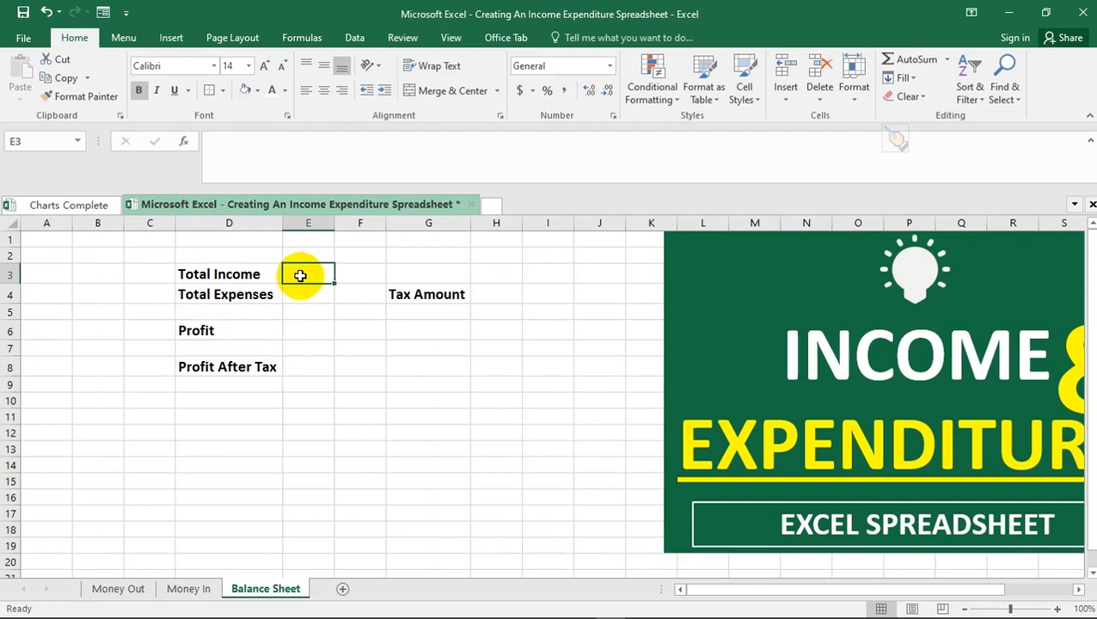
{"action": "left_click_drag", "start_coordinate": [299, 279], "coordinate": [310, 367]}
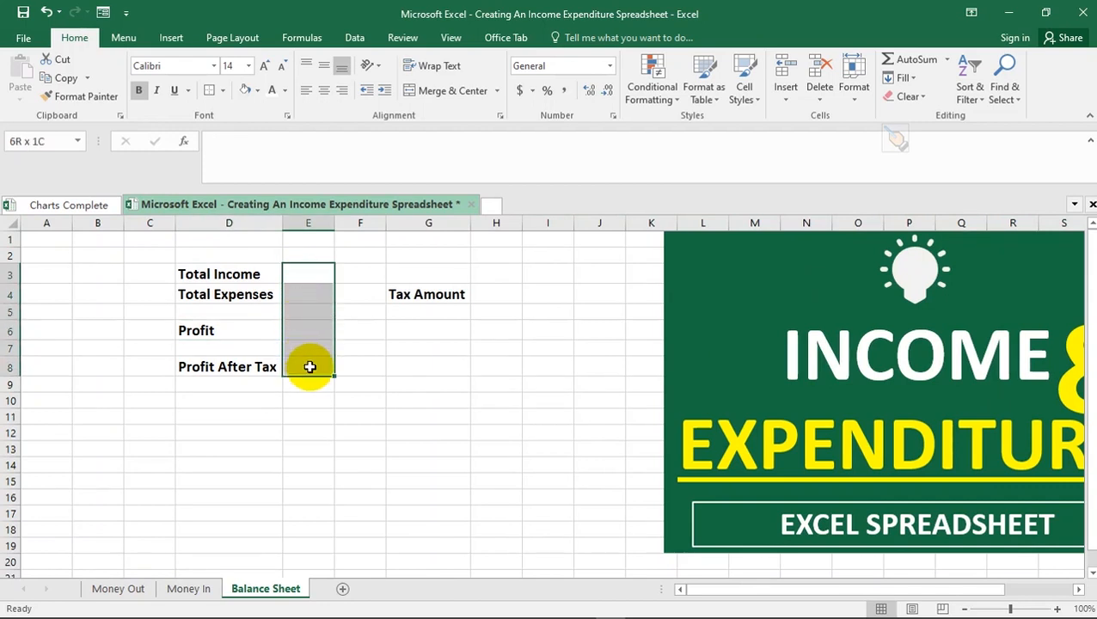
{"action": "left_click", "coordinate": [609, 66]}
{"action": "left_click", "coordinate": [597, 163]}
{"action": "left_click", "coordinate": [411, 364]}
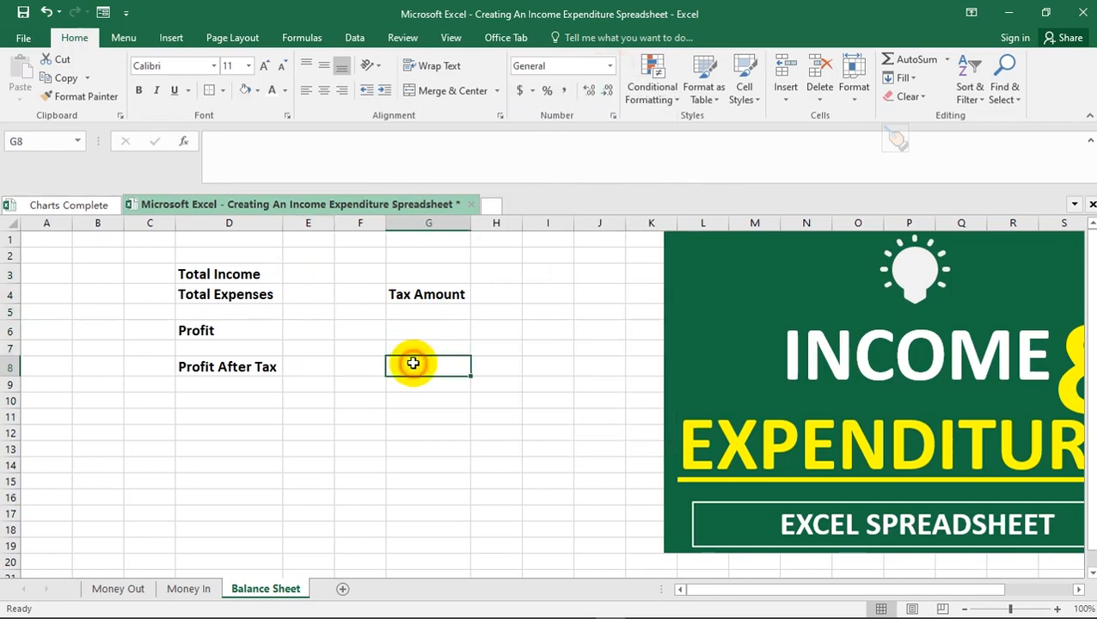
- Format cell H4 beside the Tax Amount label as Percentage
{"action": "left_click", "coordinate": [491, 294]}
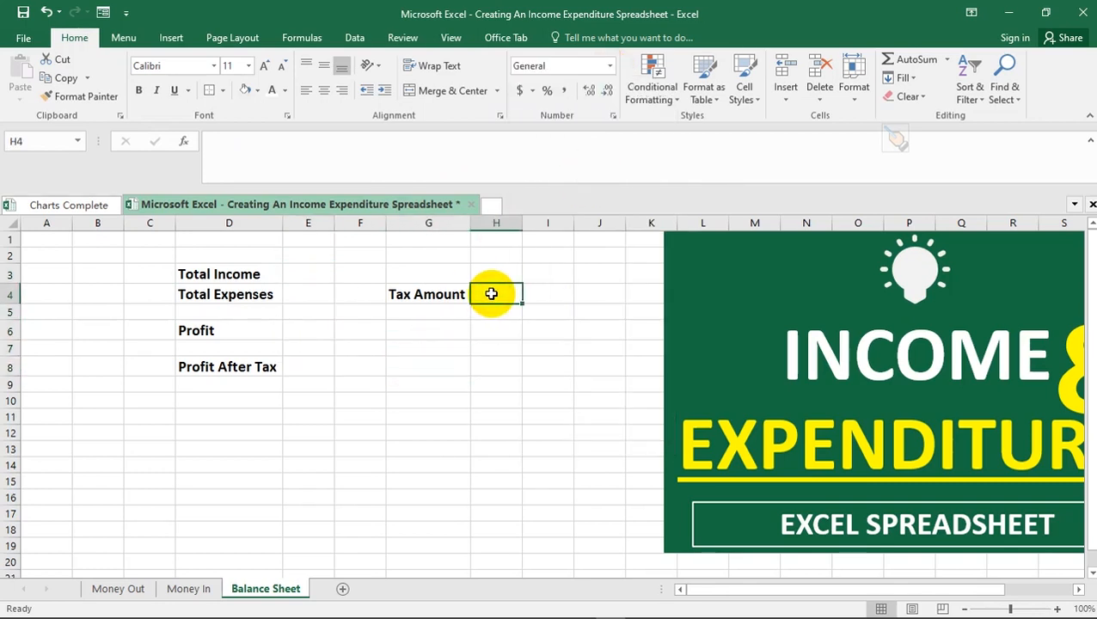
{"action": "left_click", "coordinate": [547, 89]}
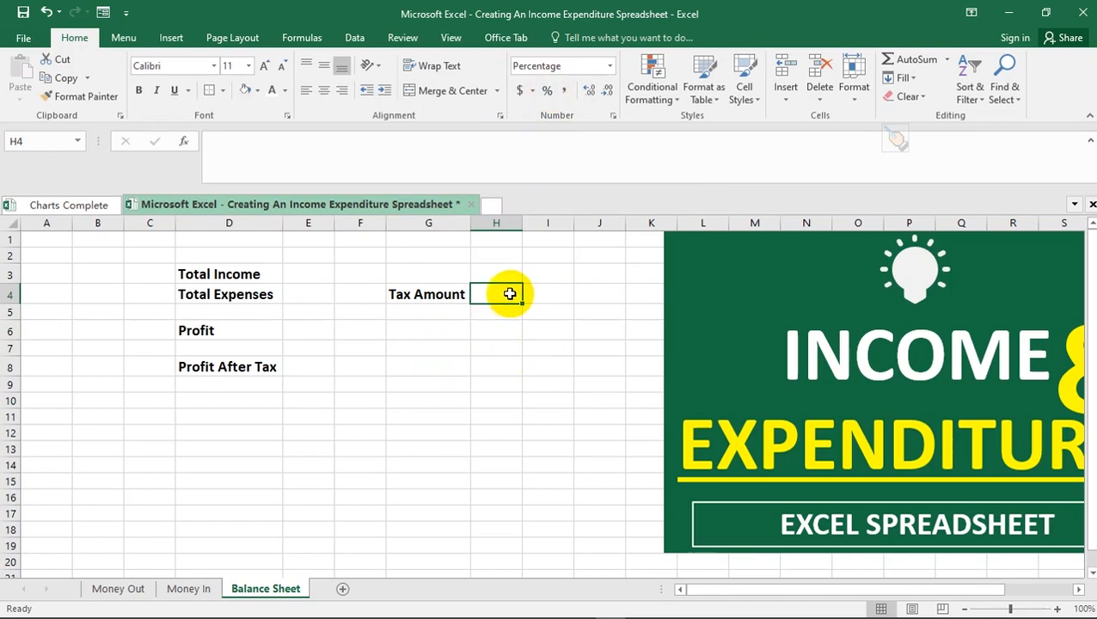
{"action": "left_click", "coordinate": [493, 384]}
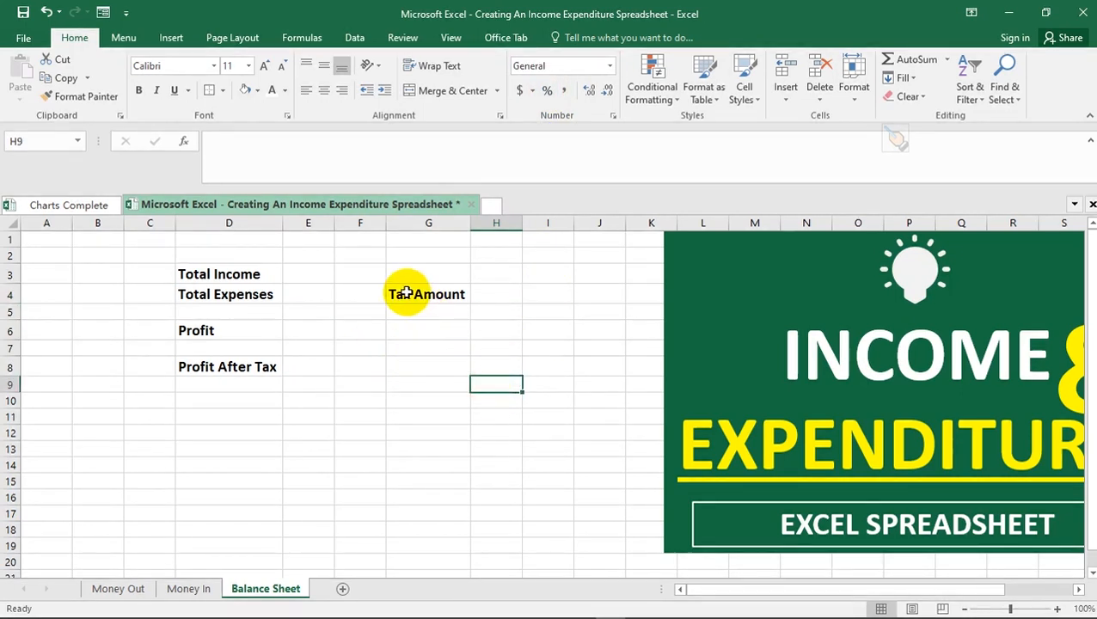
{"action": "left_click", "coordinate": [489, 294]}
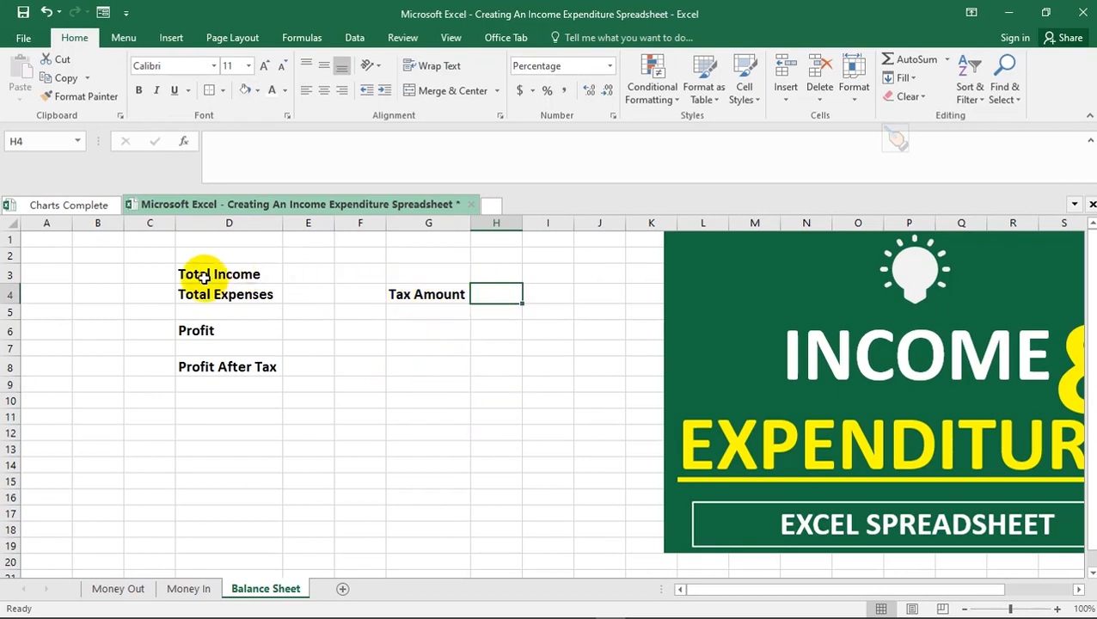
- Link Total Expenses in E4 of the Balance Sheet to the TOTAL SPENT cell with ='Money Out'!C9
{"action": "left_click", "coordinate": [189, 591]}
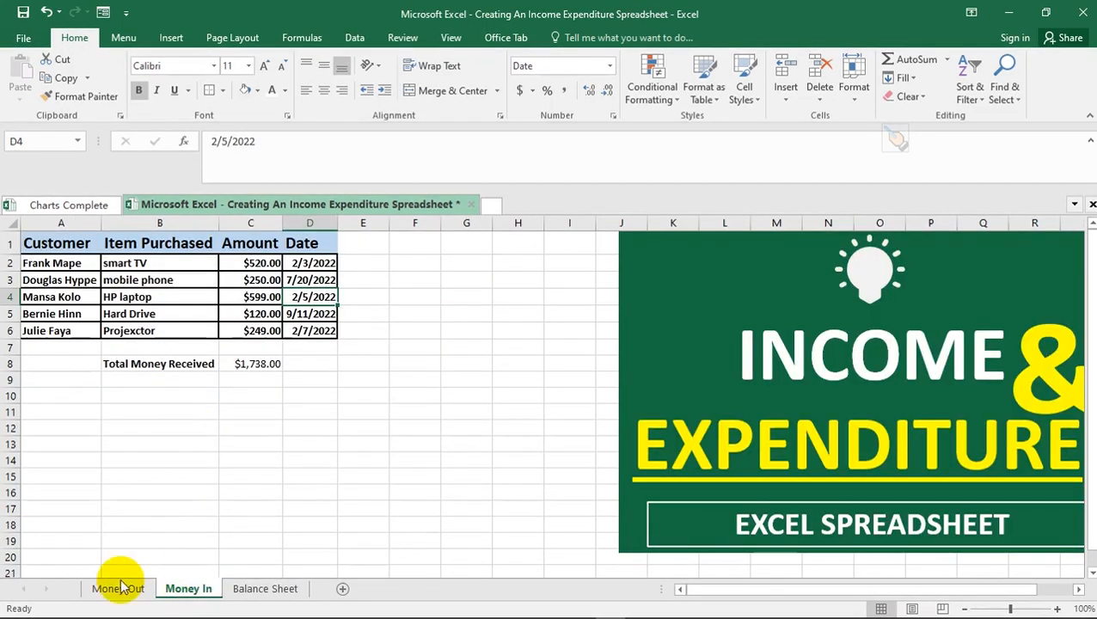
{"action": "left_click", "coordinate": [117, 586]}
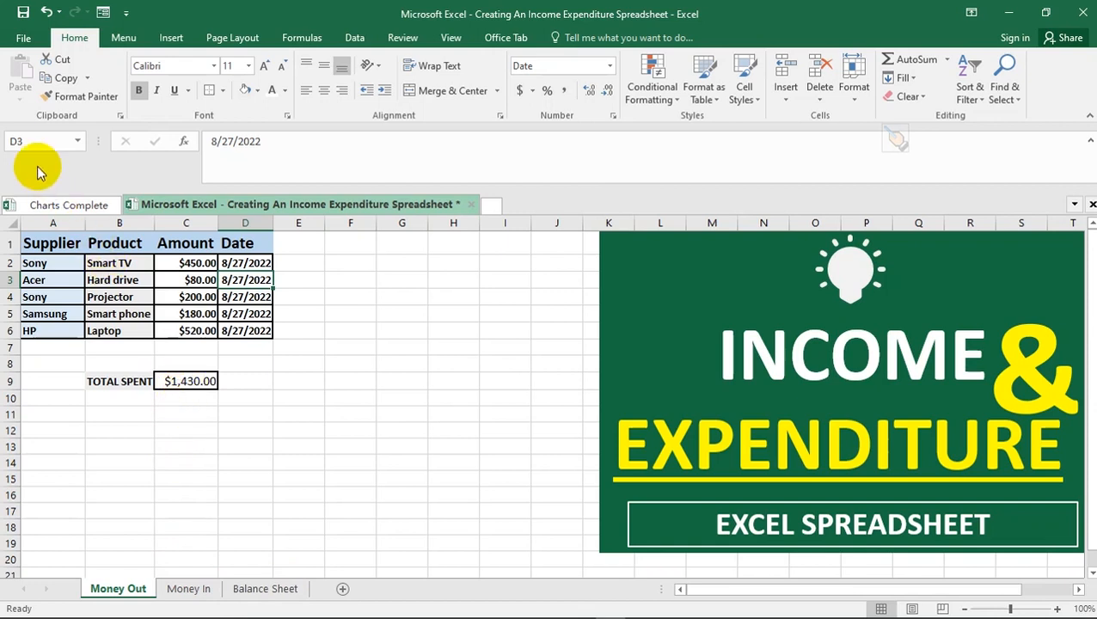
{"action": "left_click", "coordinate": [250, 591]}
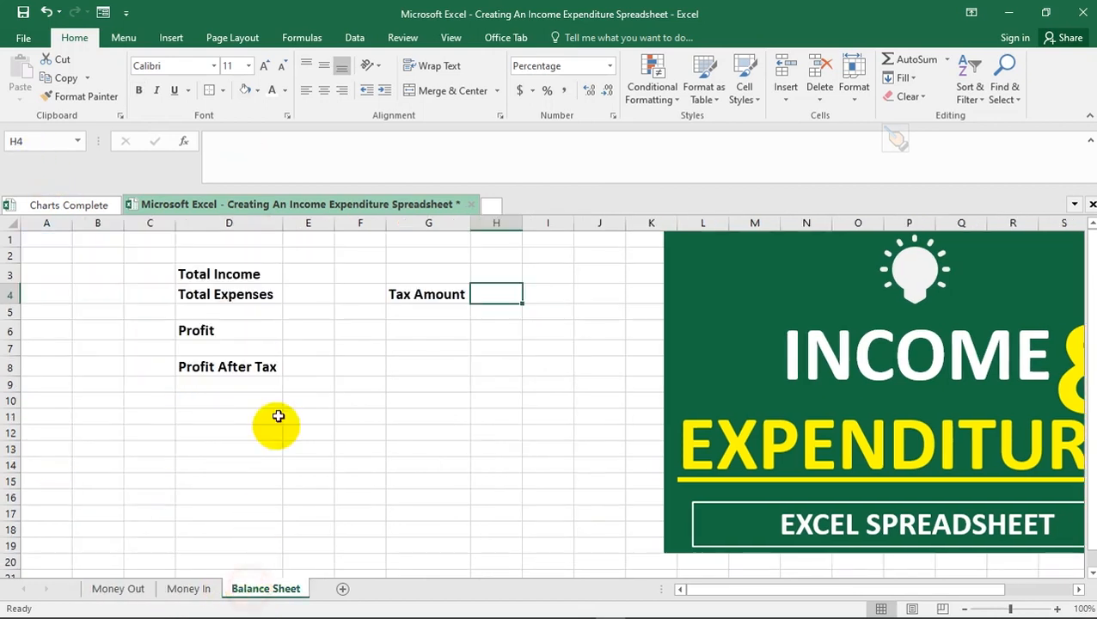
{"action": "left_click", "coordinate": [309, 297]}
{"action": "type", "text": "="}
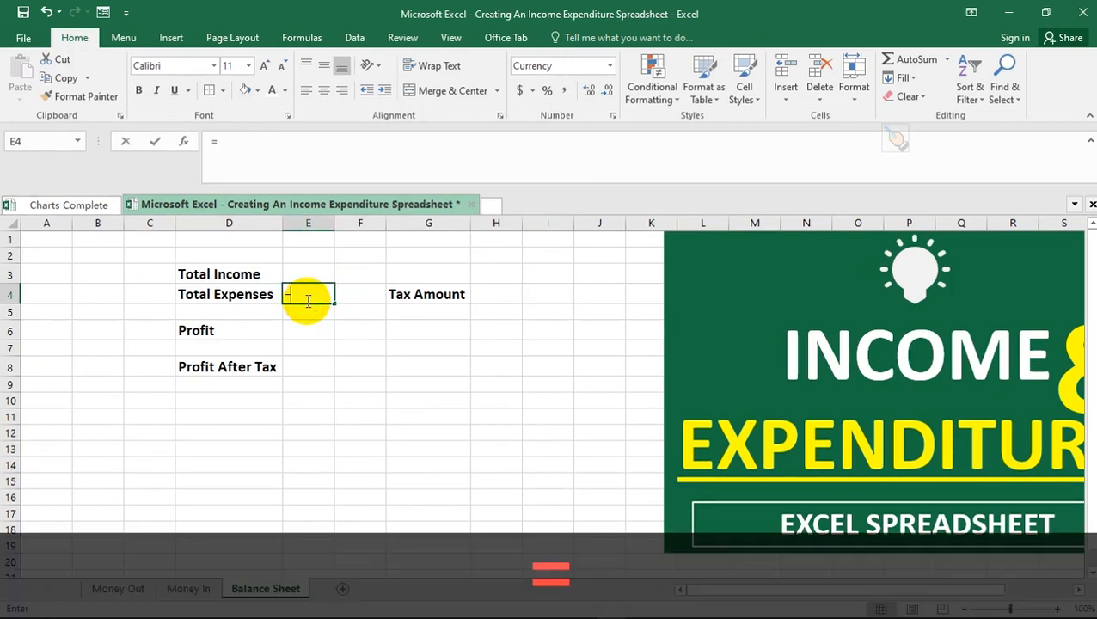
{"action": "left_click", "coordinate": [110, 588]}
{"action": "left_click", "coordinate": [173, 379]}
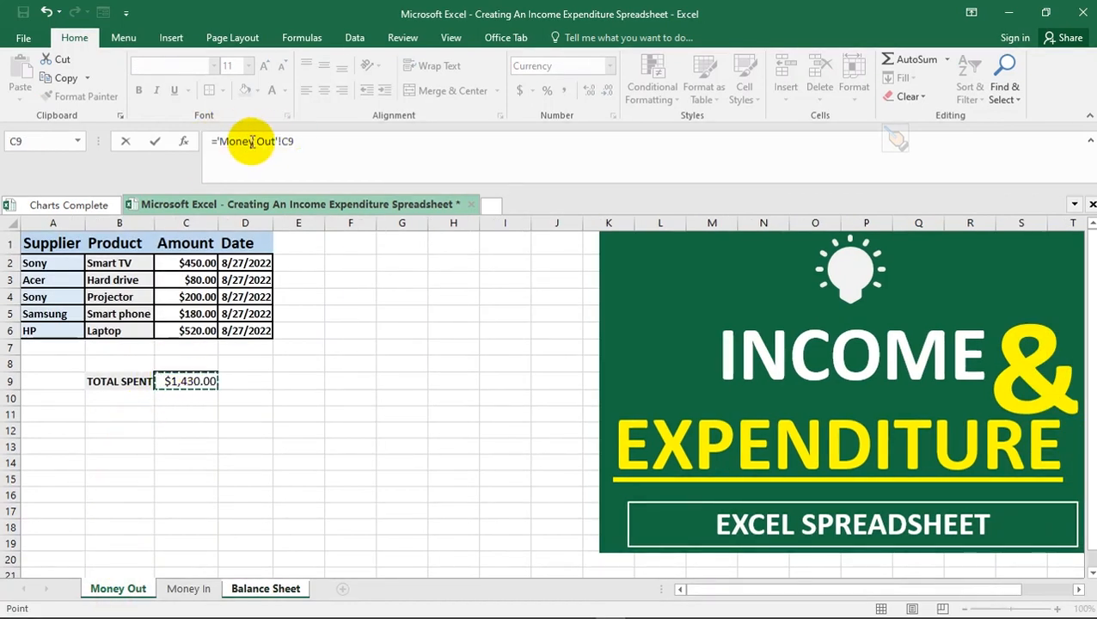
{"action": "key", "text": "Return"}
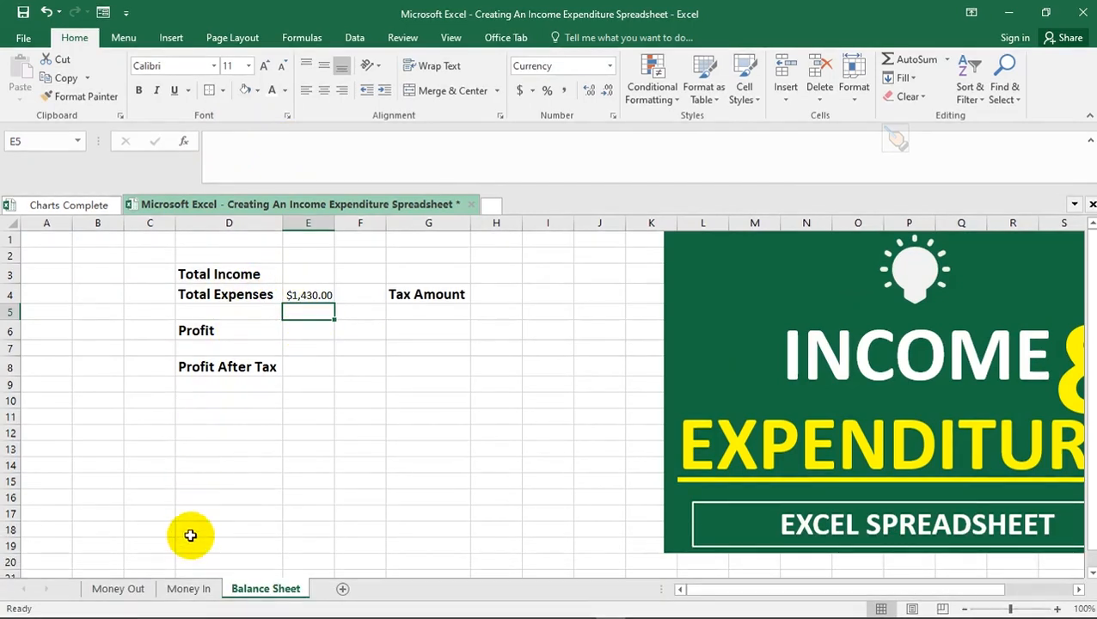
- Link Total Income in E3 of the Balance Sheet to Total Money Received with ='Money In'!C8
{"action": "left_click", "coordinate": [189, 593]}
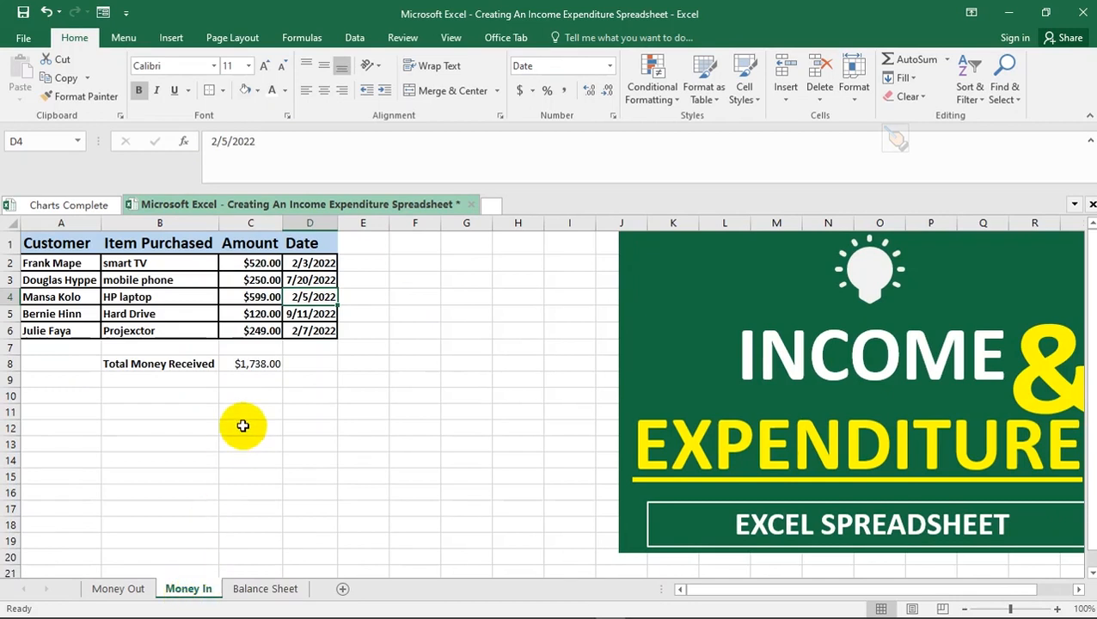
{"action": "left_click", "coordinate": [263, 364]}
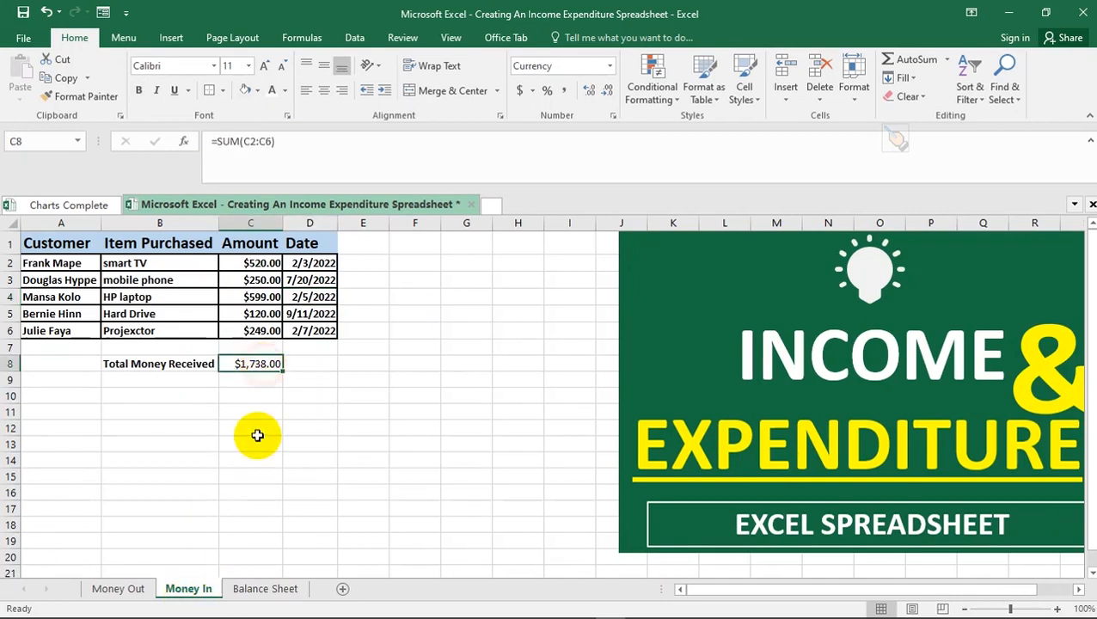
{"action": "left_click", "coordinate": [267, 588]}
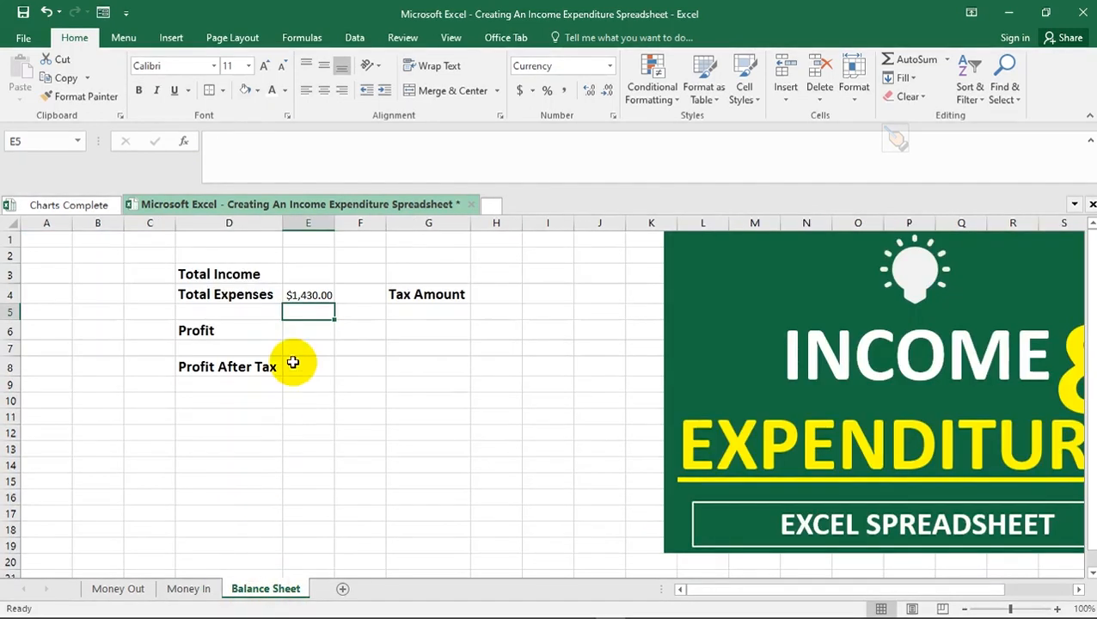
{"action": "left_click", "coordinate": [307, 276]}
{"action": "type", "text": "="}
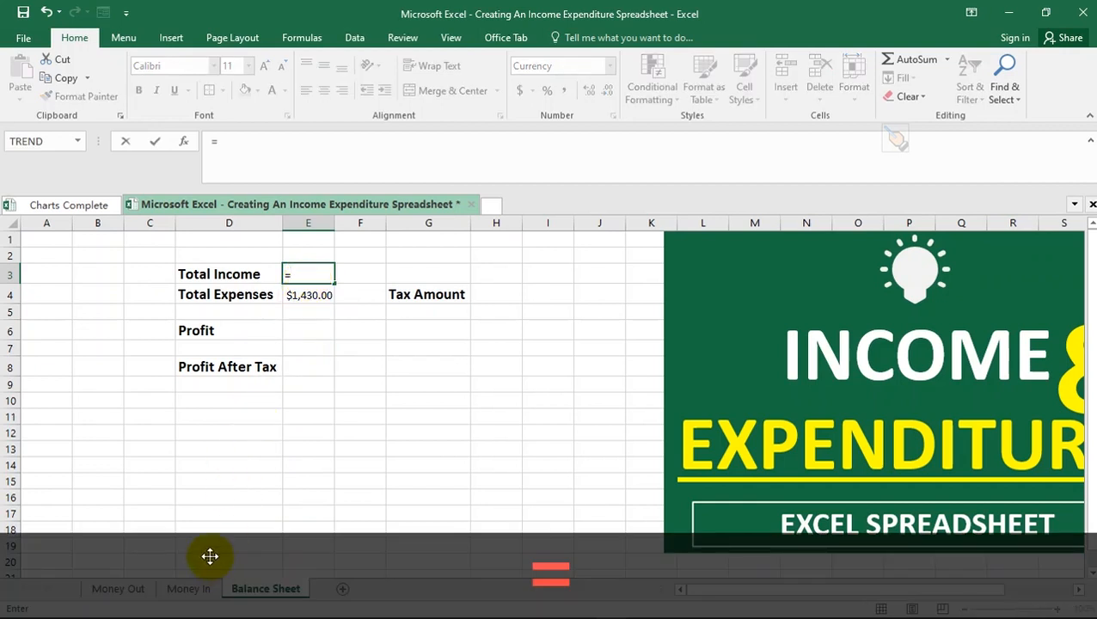
{"action": "left_click", "coordinate": [191, 589]}
{"action": "left_click", "coordinate": [258, 362]}
{"action": "key", "text": "Return"}
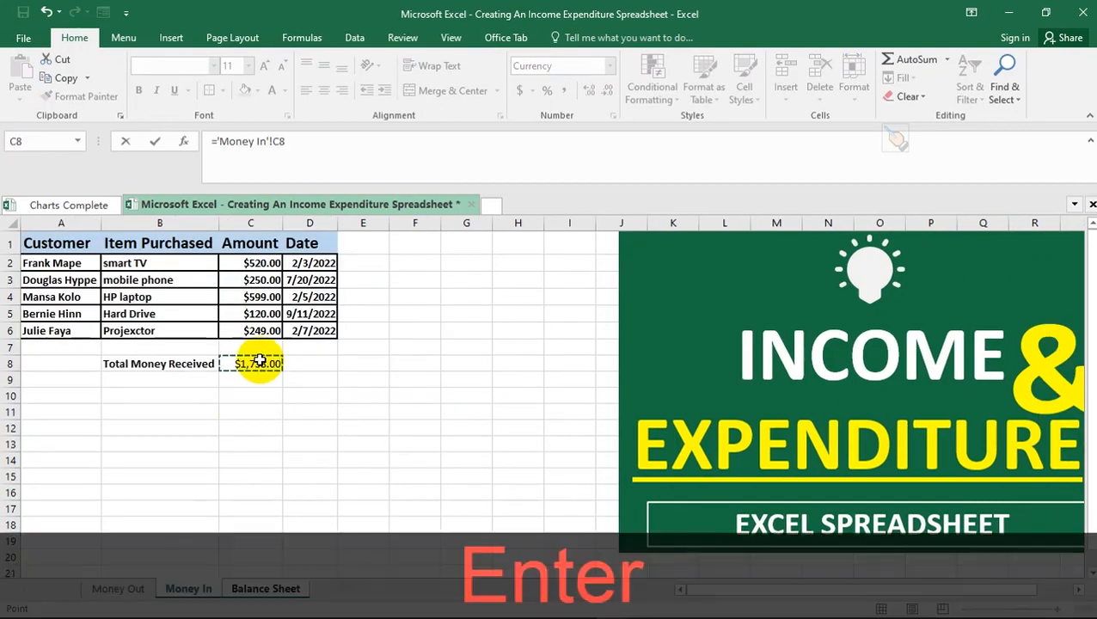
{"action": "left_click", "coordinate": [303, 273]}
{"action": "left_click", "coordinate": [303, 294]}
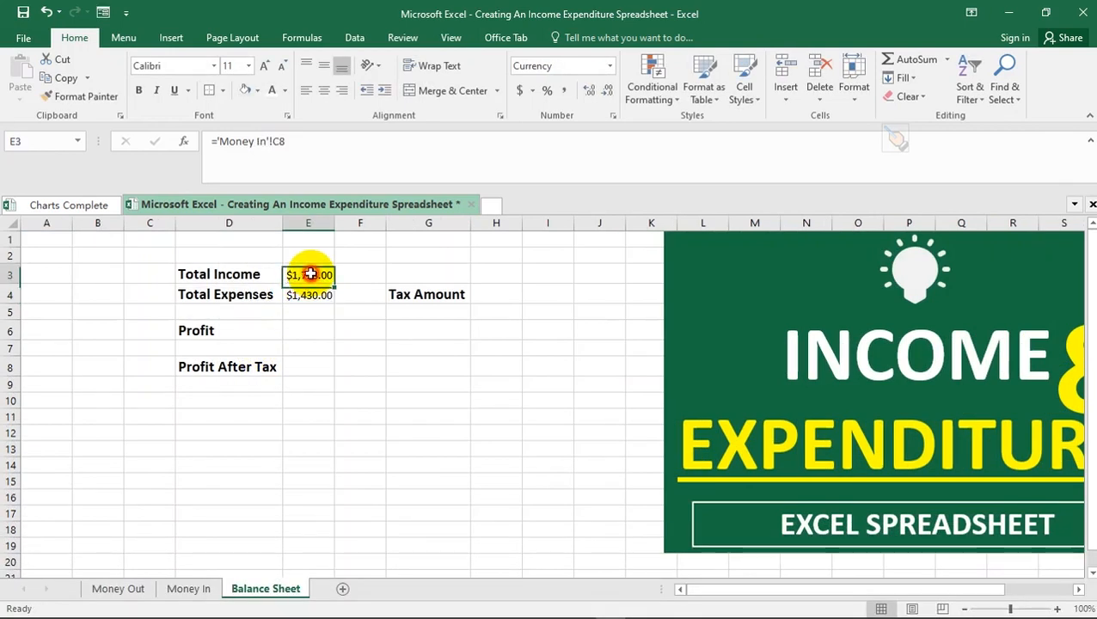
{"action": "left_click", "coordinate": [309, 273]}
{"action": "left_click", "coordinate": [307, 296]}
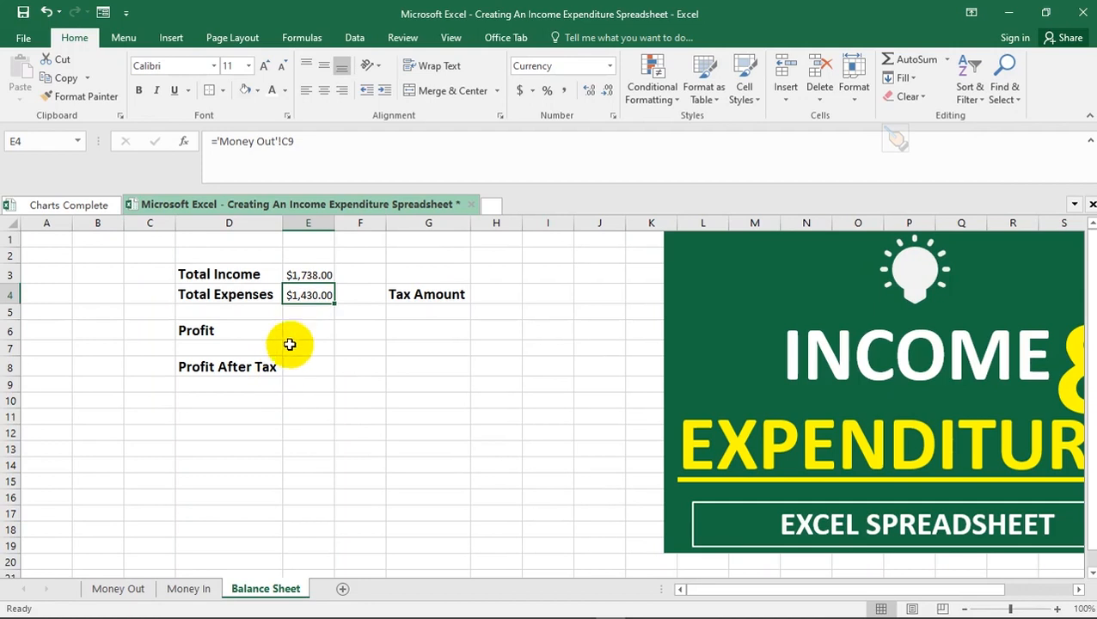
- Calculate the Profit in E6 as income minus expenses with the formula =E3-E4
{"action": "left_click", "coordinate": [295, 329]}
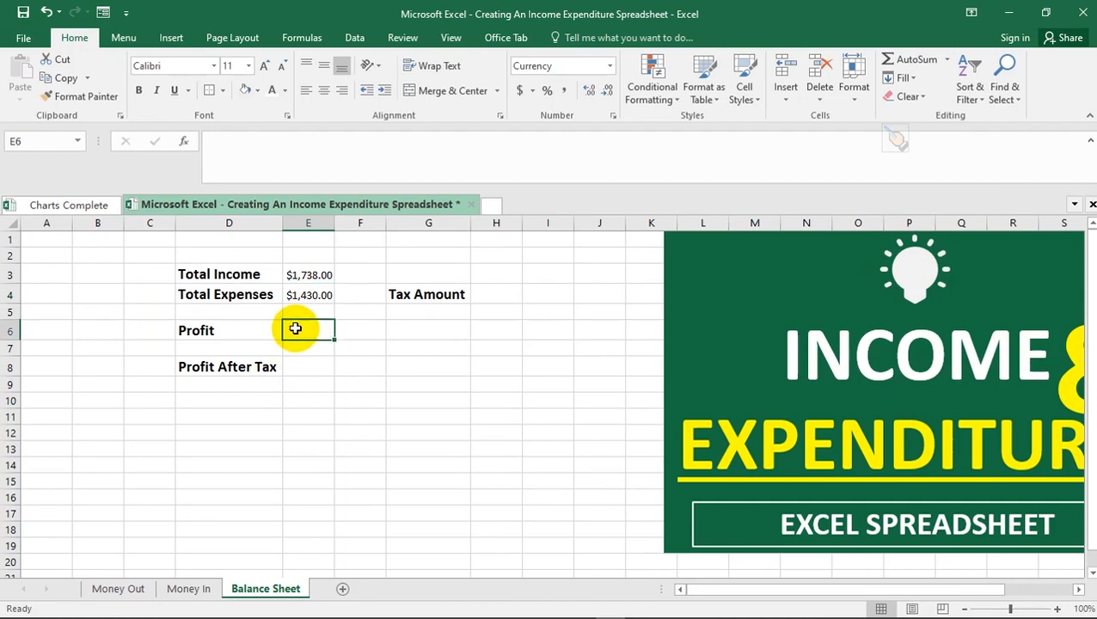
{"action": "type", "text": "="}
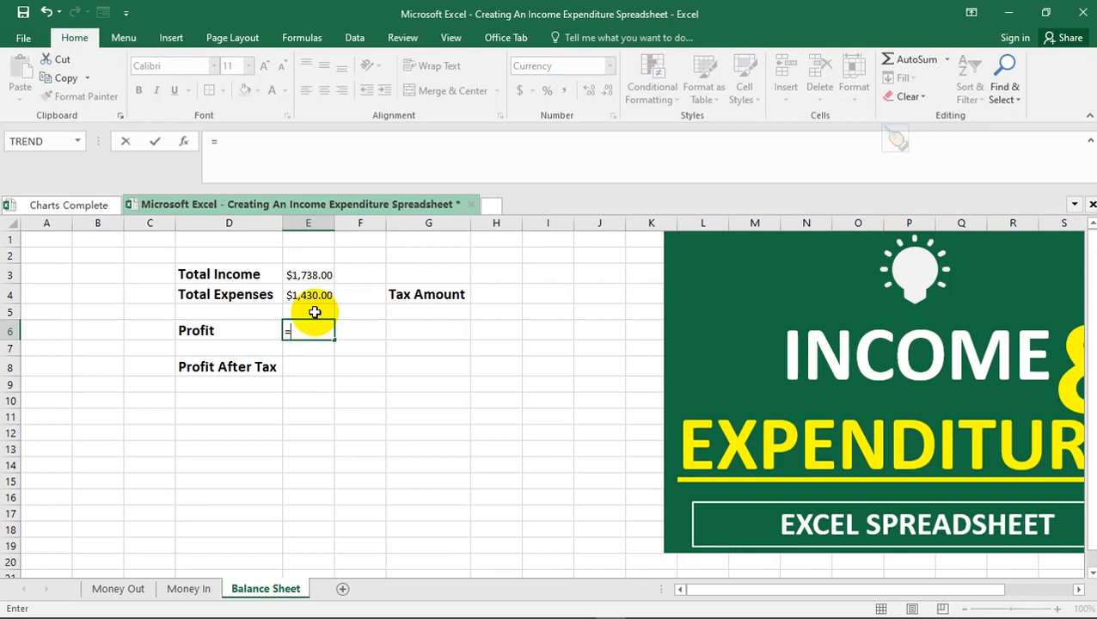
{"action": "left_click", "coordinate": [315, 282]}
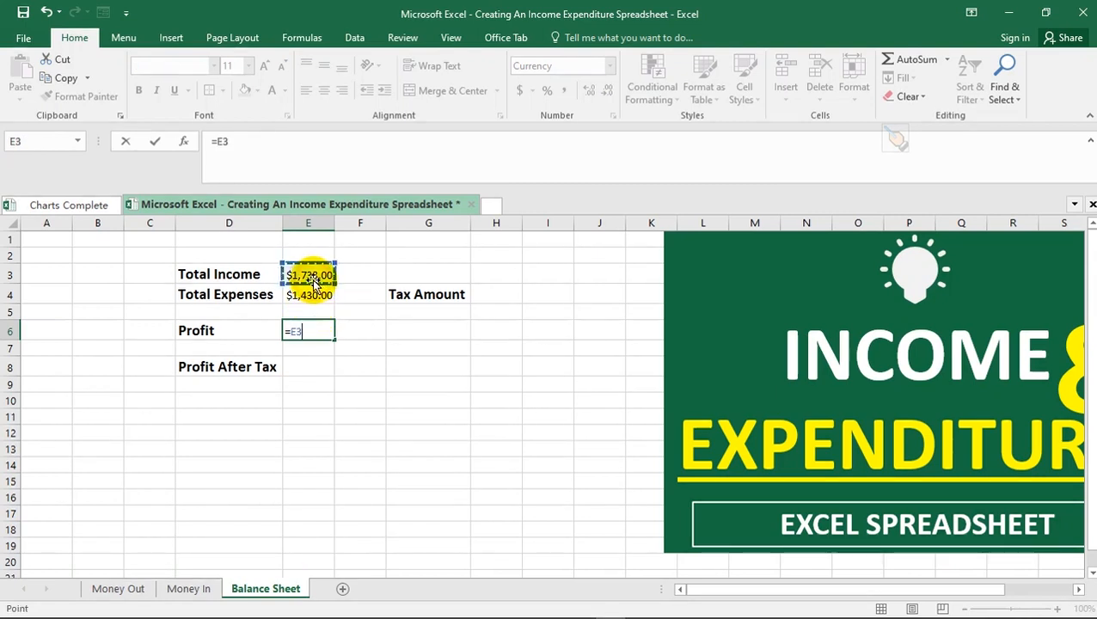
{"action": "type", "text": "-"}
{"action": "left_click", "coordinate": [320, 296]}
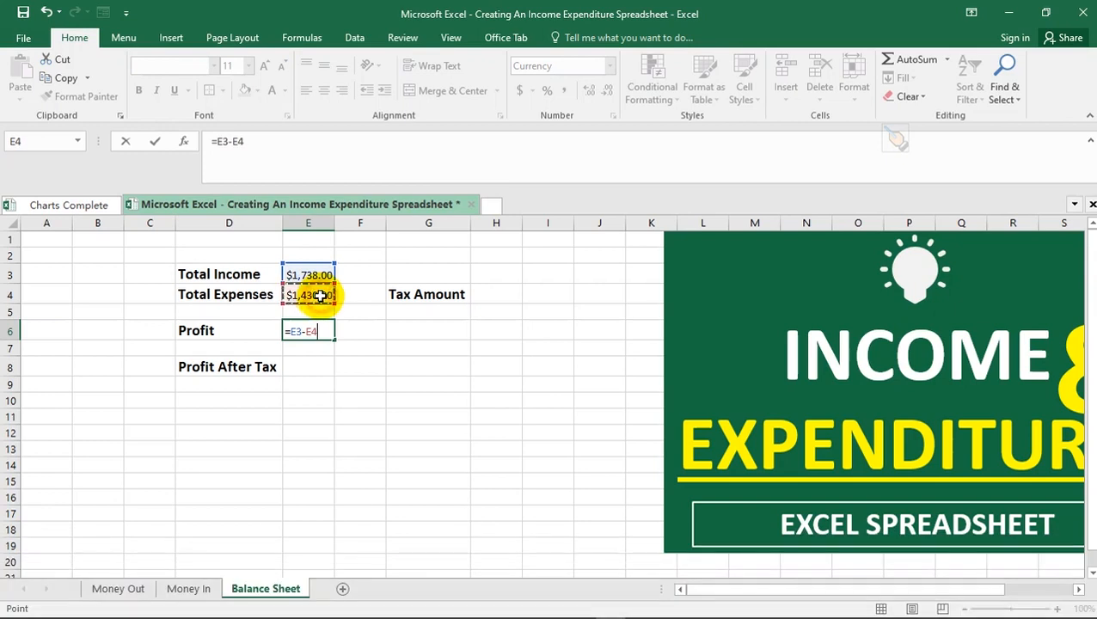
{"action": "key", "text": "Return"}
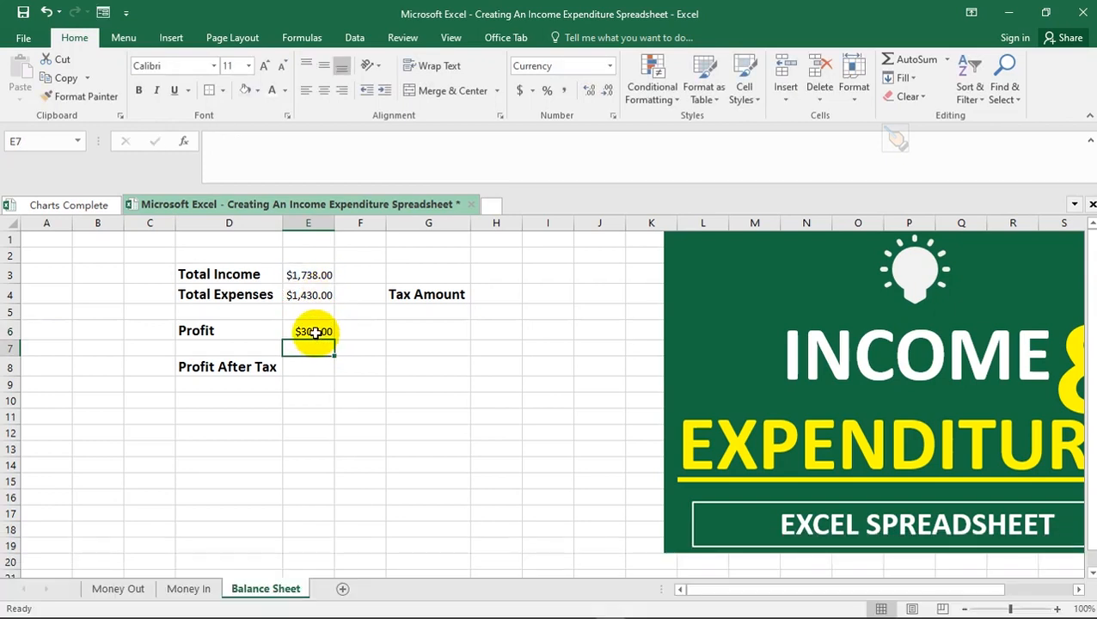
{"action": "left_click", "coordinate": [296, 329]}
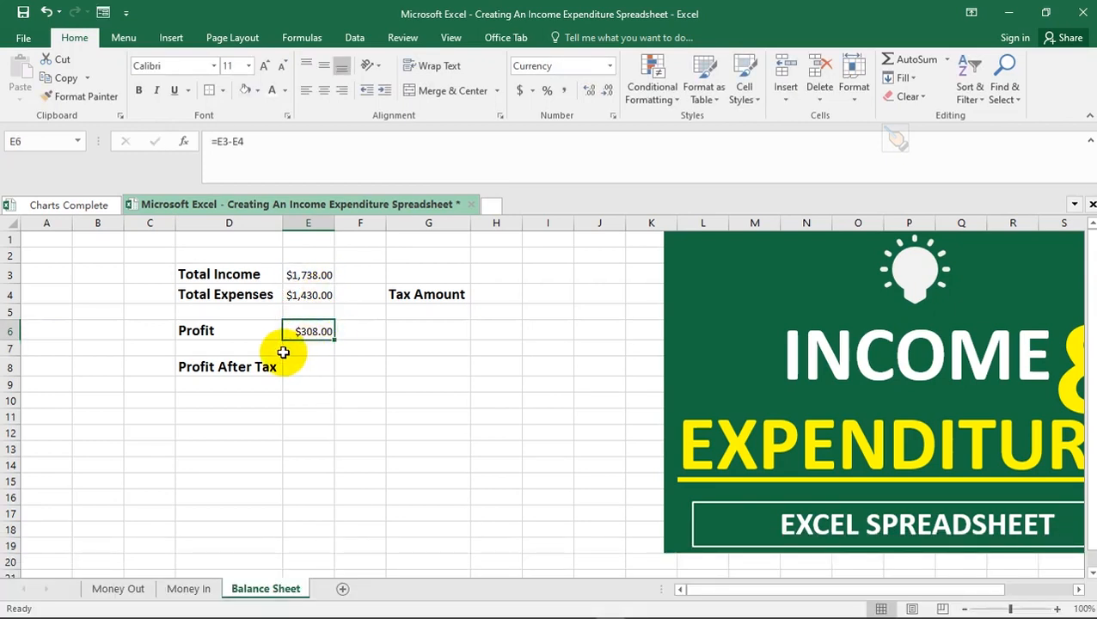
- Enter 5% as the Tax Amount in H4
{"action": "left_click", "coordinate": [485, 294]}
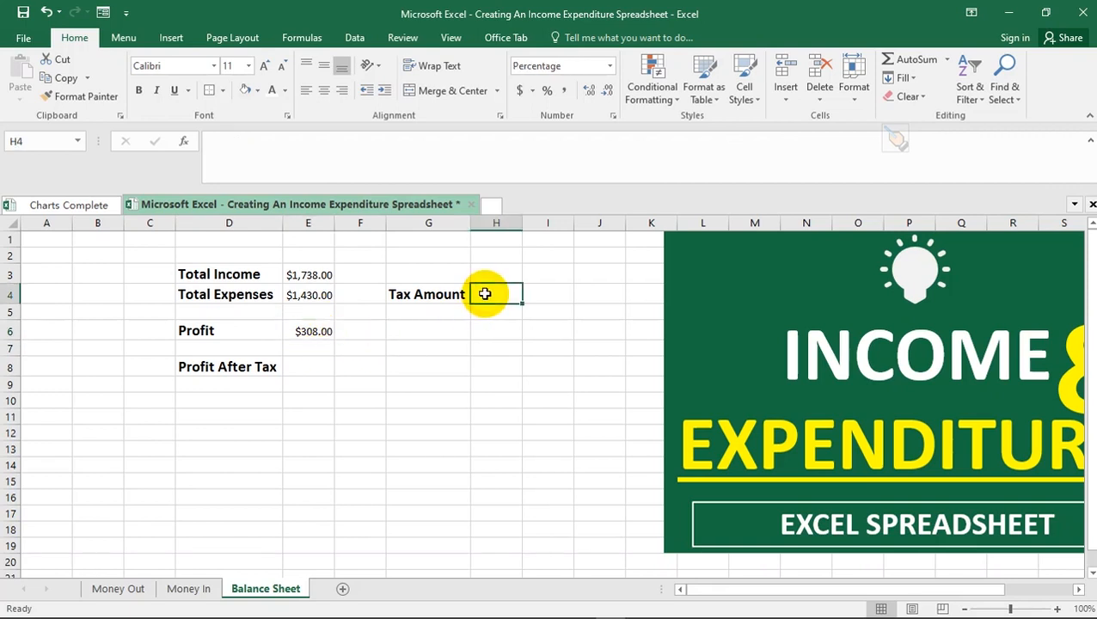
{"action": "type", "text": "5"}
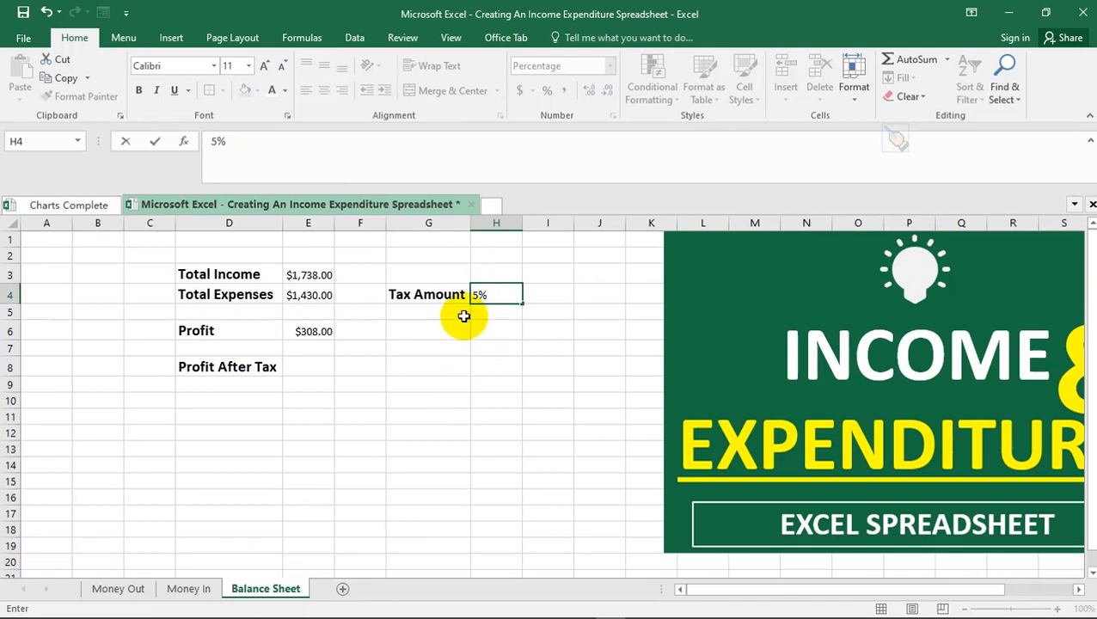
{"action": "key", "text": "Return"}
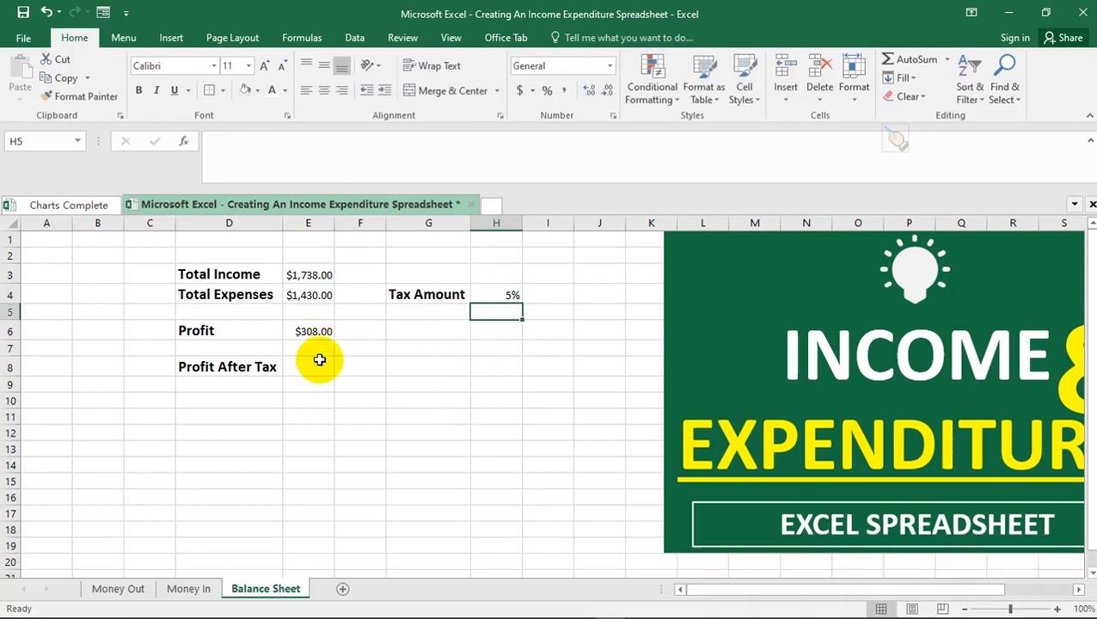
- Add the label "Amount to Pay As Tax" in D7 of the Balance Sheet and widen column D to fit it
{"action": "left_click", "coordinate": [305, 370]}
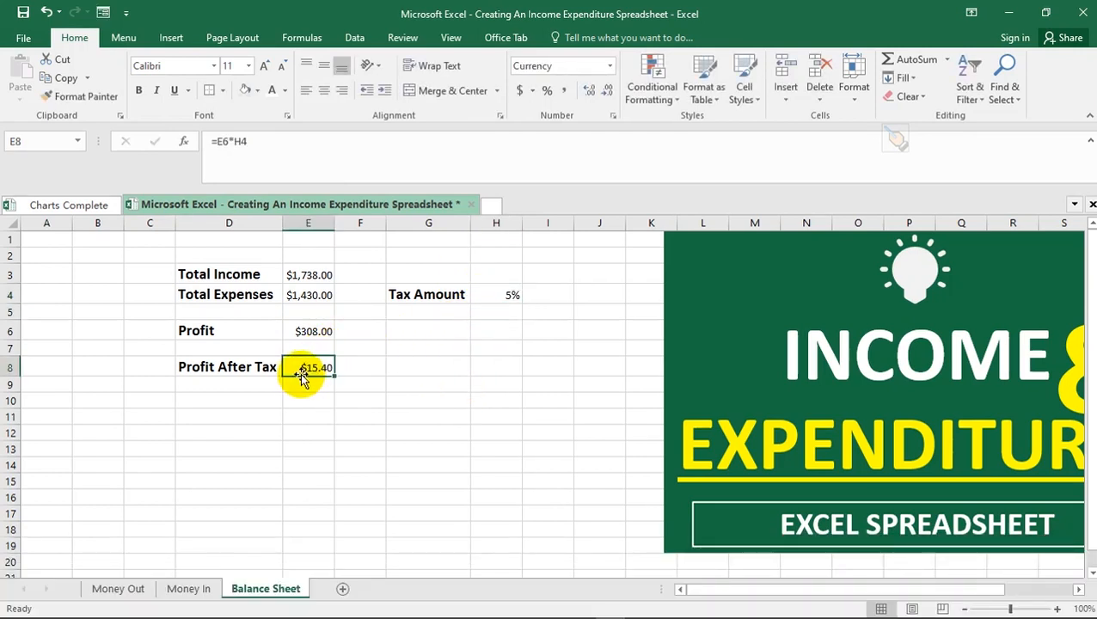
{"action": "left_click", "coordinate": [211, 344]}
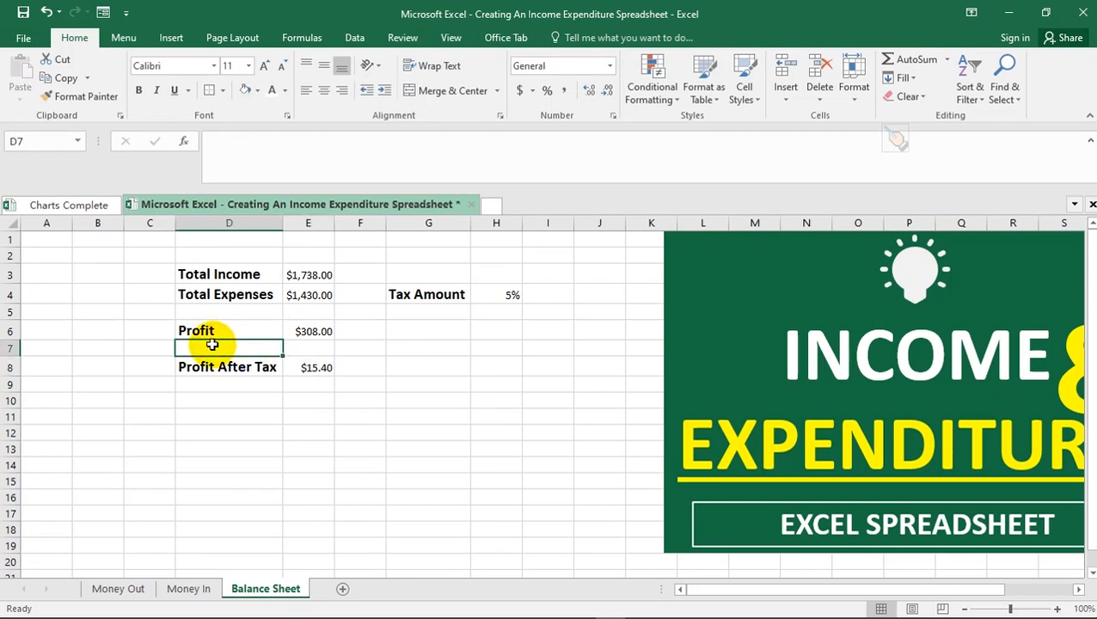
{"action": "type", "text": "Am"}
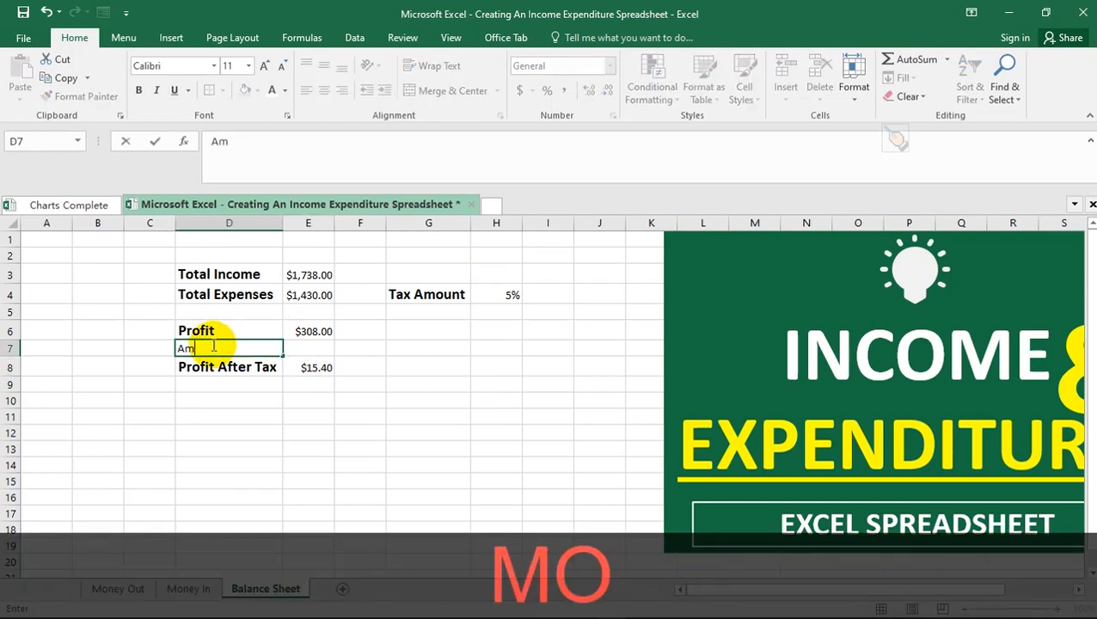
{"action": "type", "text": "ount"}
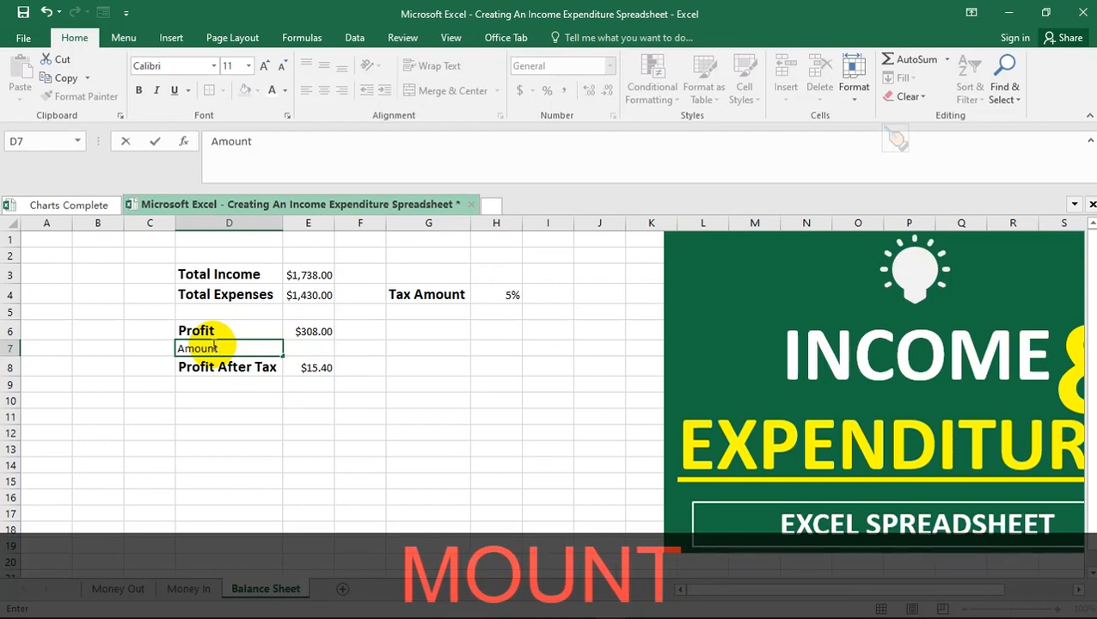
{"action": "type", "text": " Tax"}
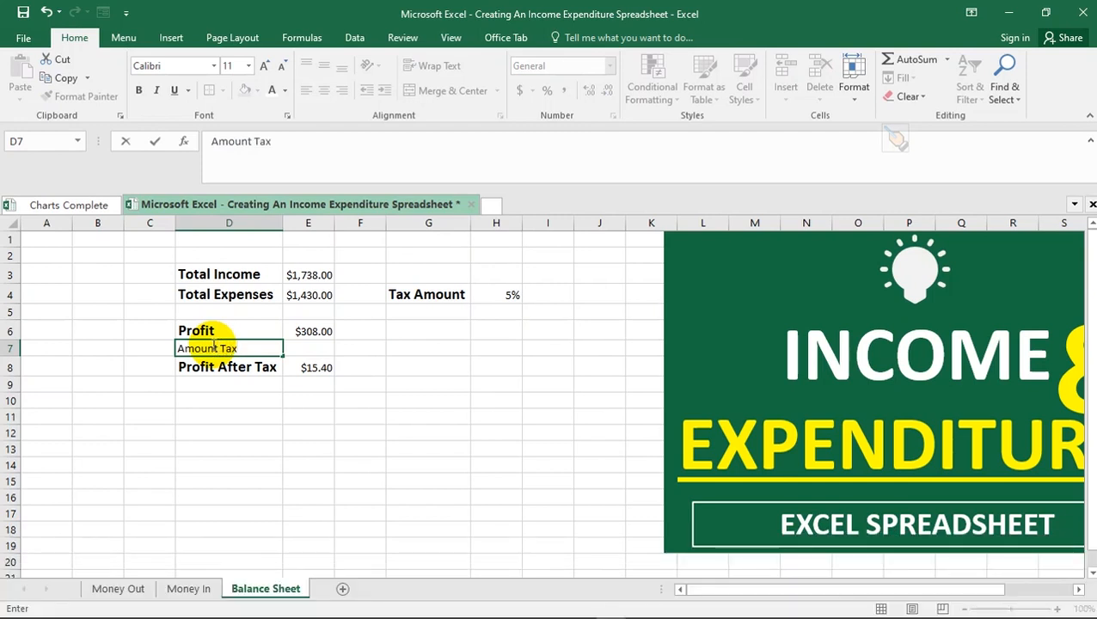
{"action": "key", "text": "BackSpace"}
{"action": "type", "text": "t"}
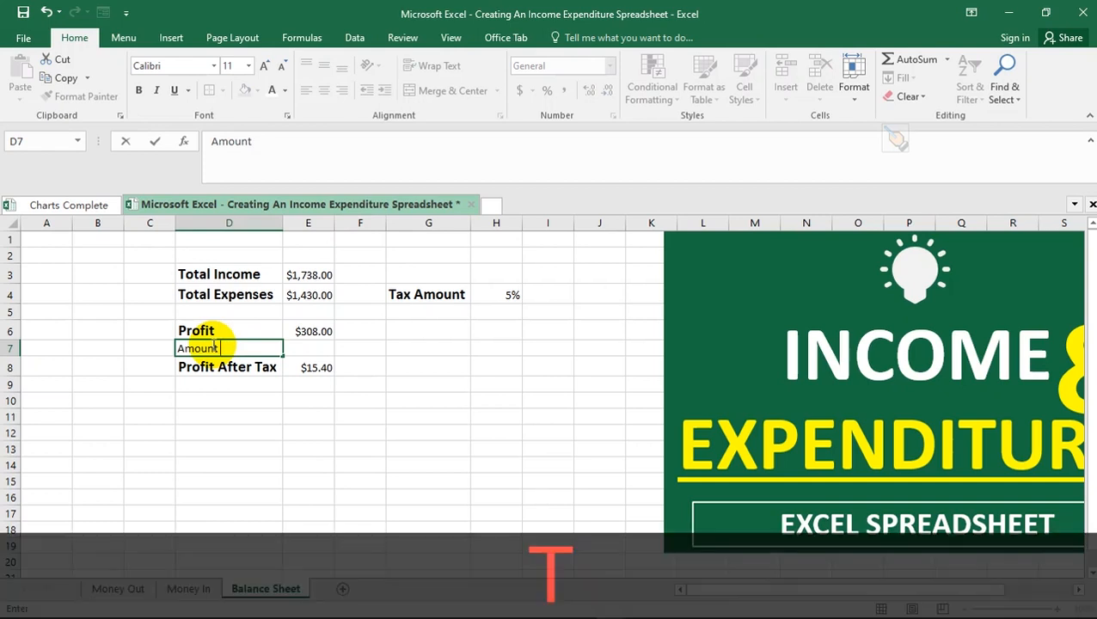
{"action": "type", "text": " to Pa"}
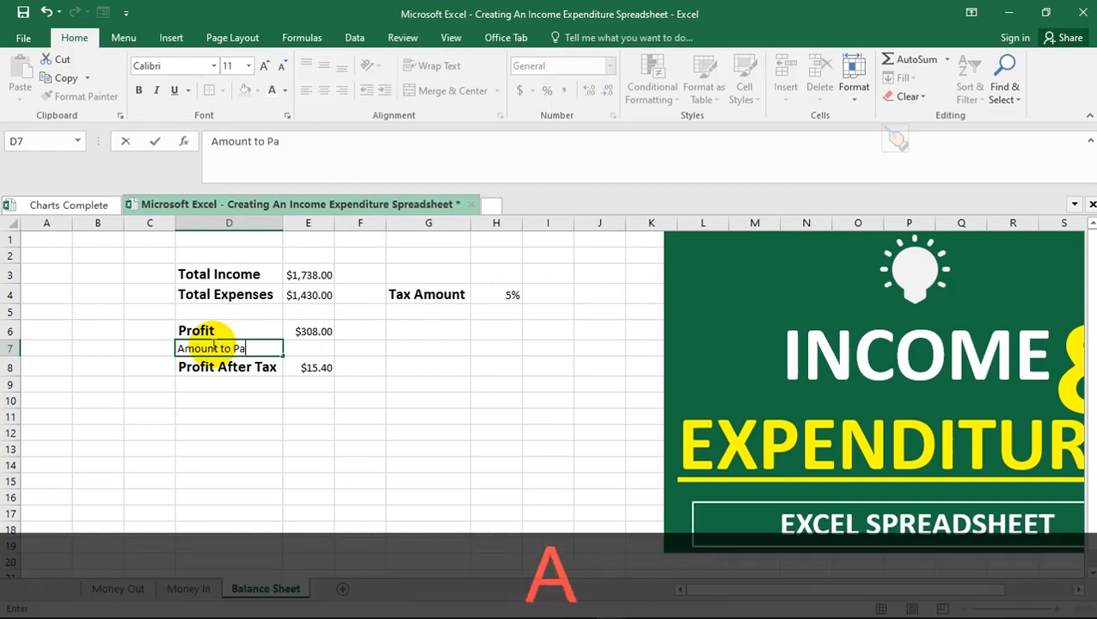
{"action": "type", "text": "y As Tax"}
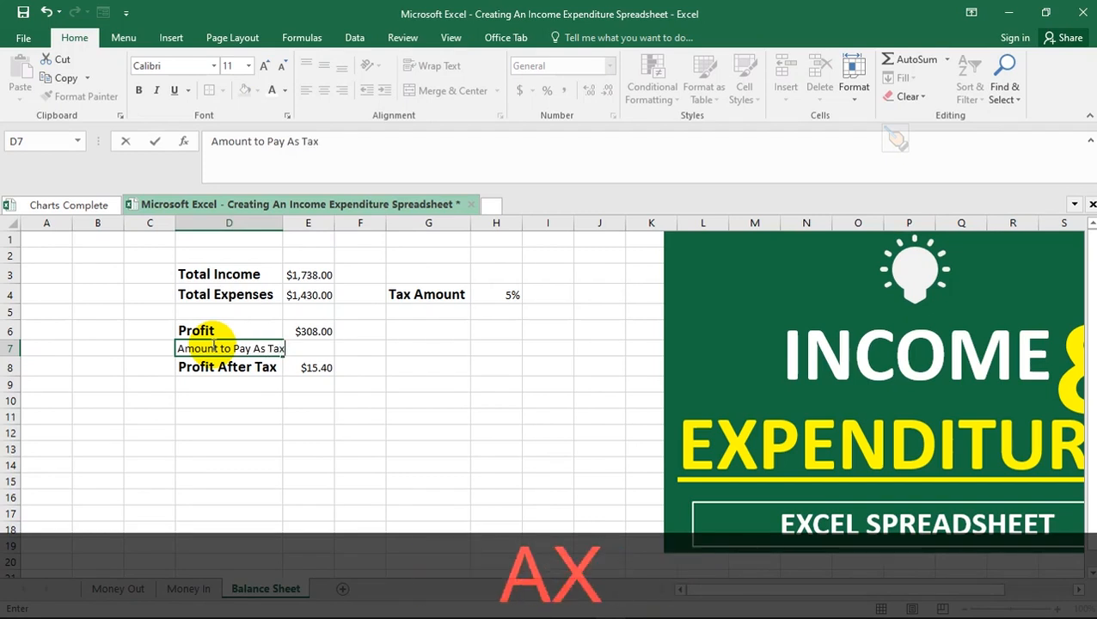
{"action": "key", "text": "Return"}
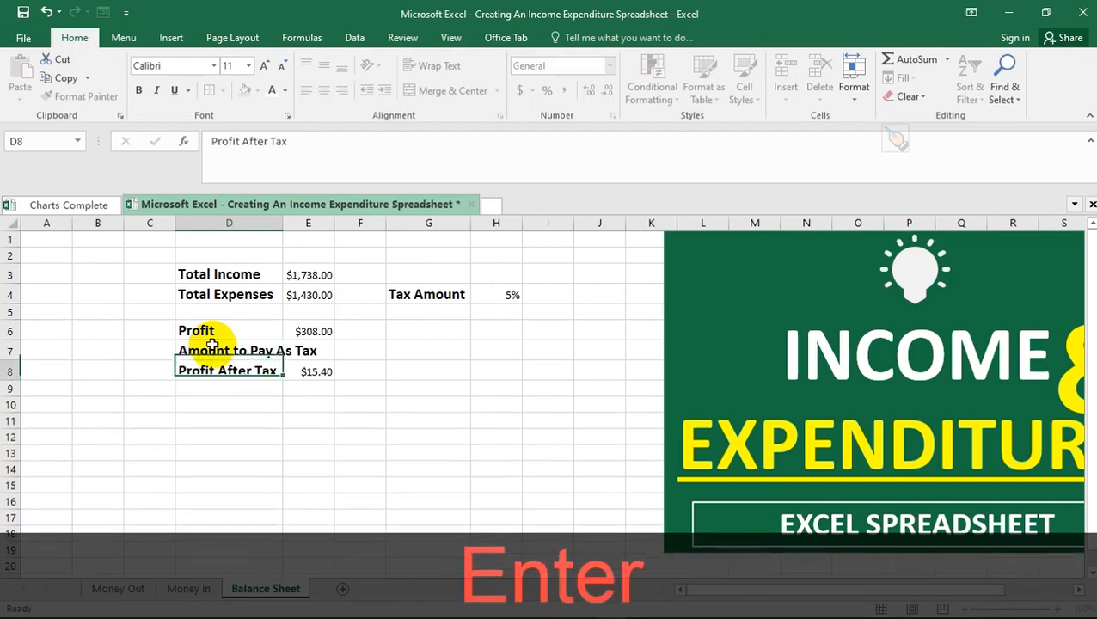
{"action": "left_click", "coordinate": [226, 435]}
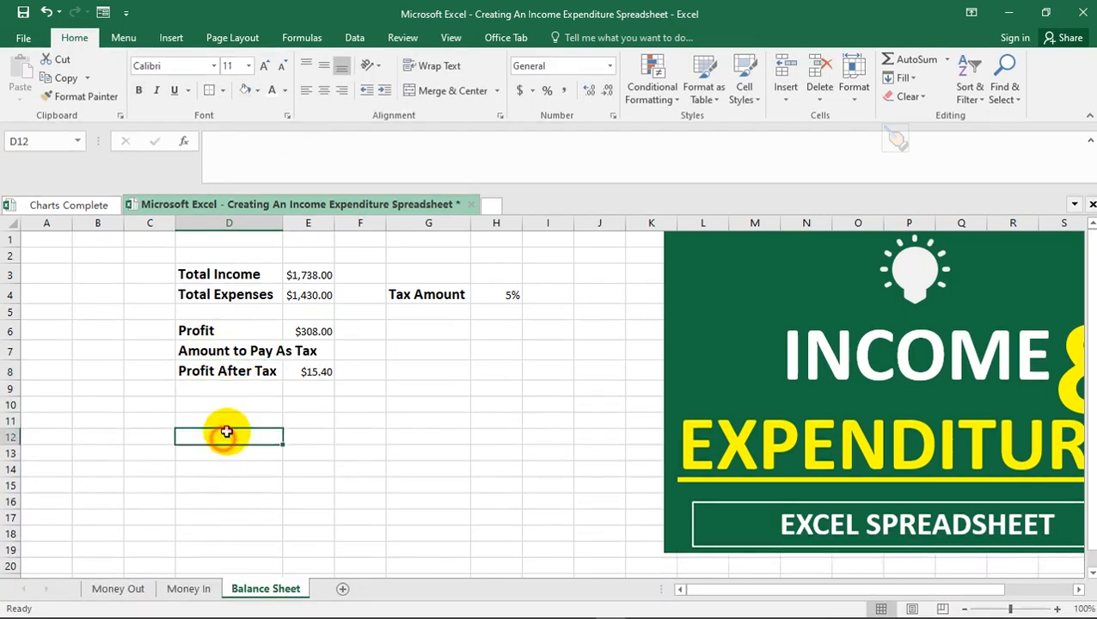
{"action": "double_click", "coordinate": [283, 223]}
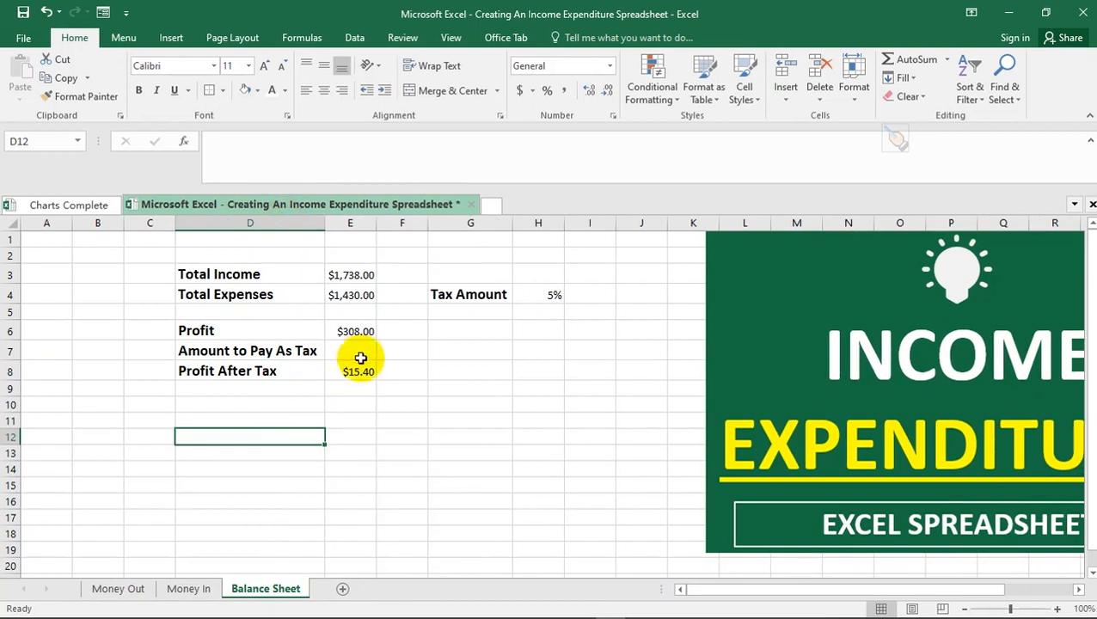
- Calculate the Amount to Pay As Tax in E7 by multiplying profit by the tax rate with =E6*H4
{"action": "left_click", "coordinate": [348, 330]}
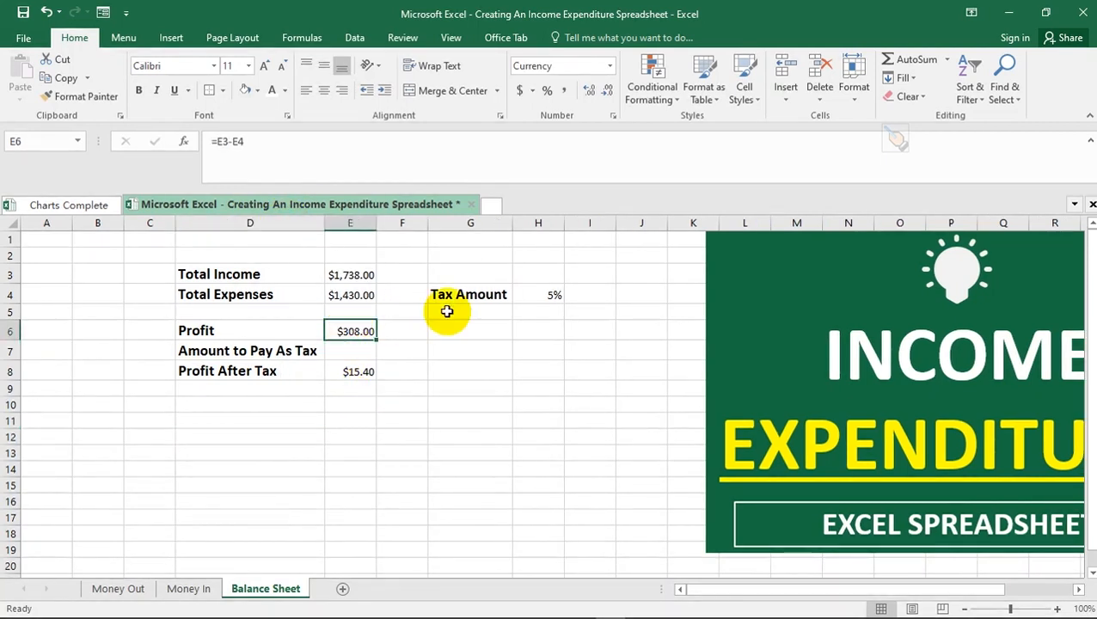
{"action": "left_click", "coordinate": [343, 354]}
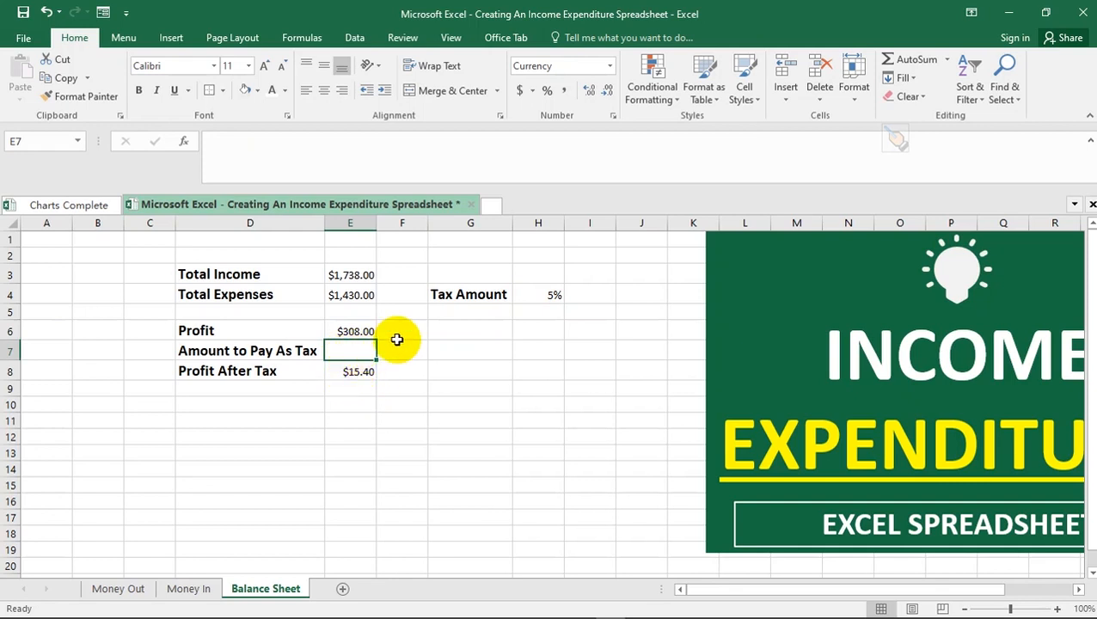
{"action": "type", "text": "="}
{"action": "left_click", "coordinate": [353, 329]}
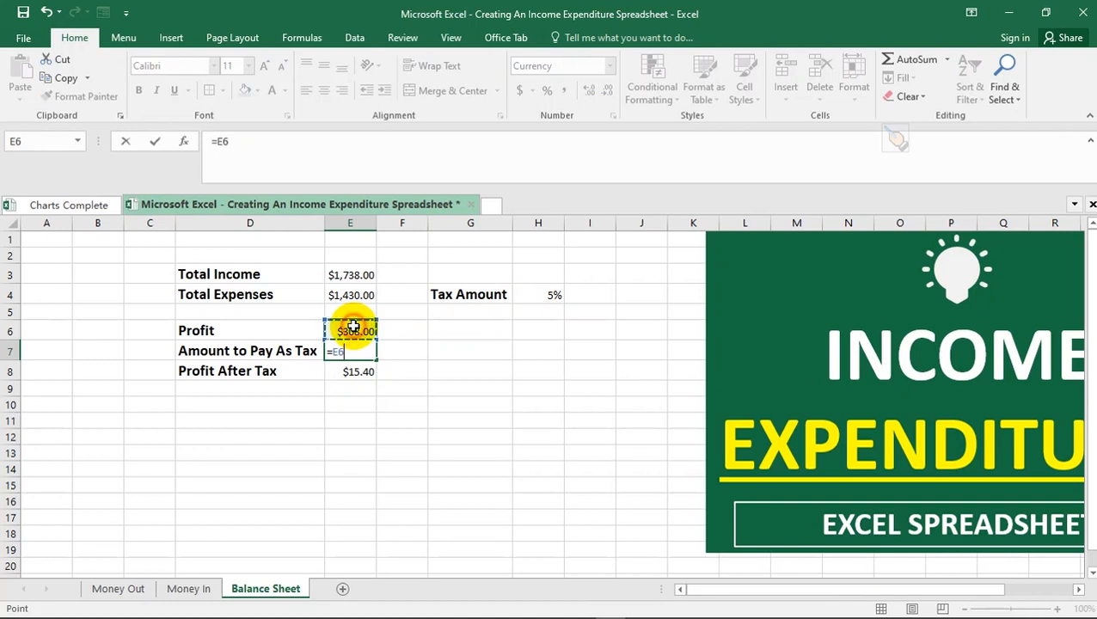
{"action": "type", "text": "*"}
{"action": "left_click", "coordinate": [555, 291]}
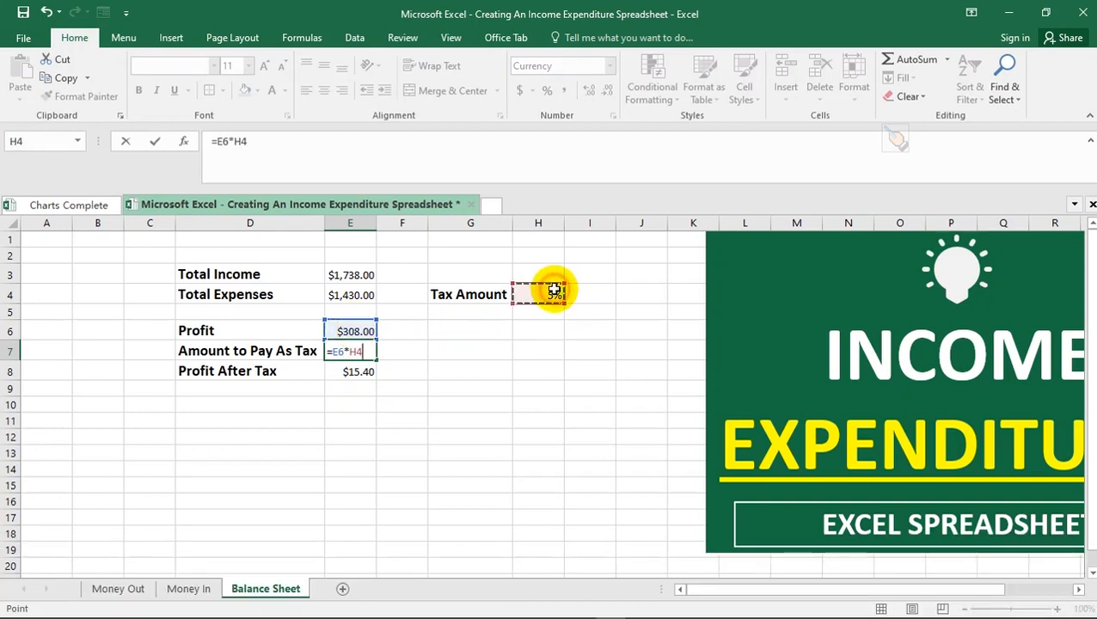
{"action": "key", "text": "Return"}
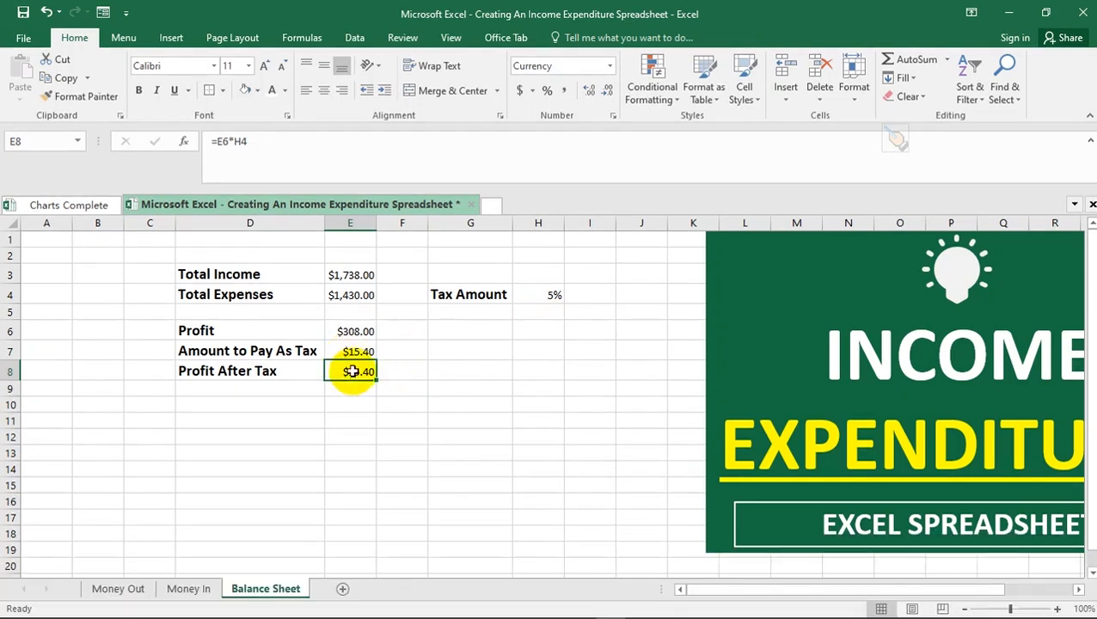
- Clear the Profit After Tax cell E8 and recalculate it as profit minus tax with =E6-E7
{"action": "key", "text": "Delete"}
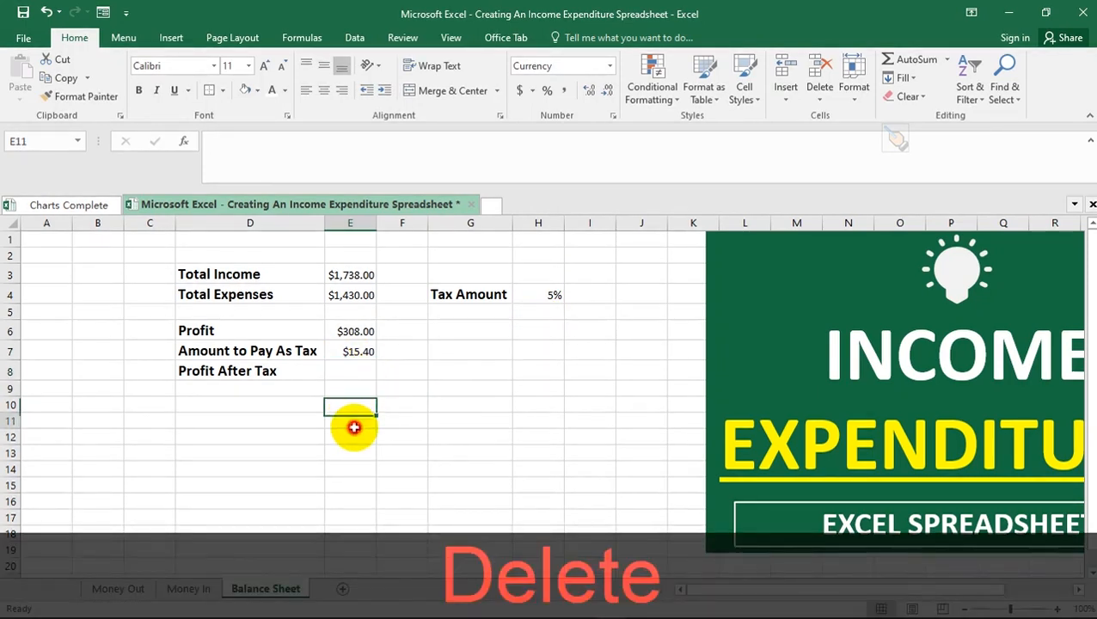
{"action": "left_click", "coordinate": [353, 424]}
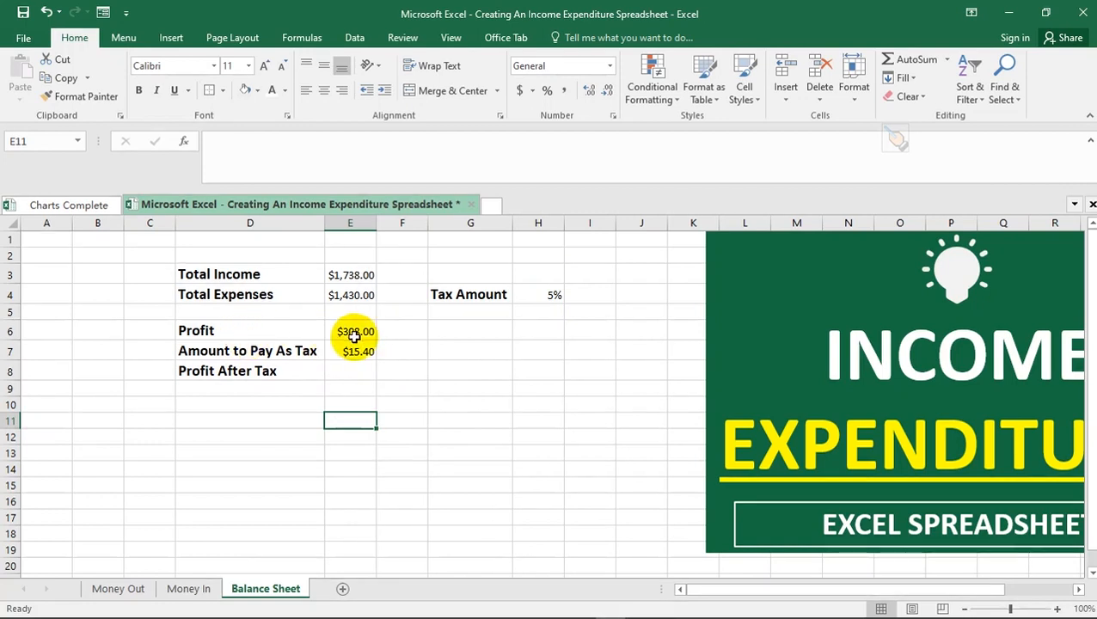
{"action": "left_click", "coordinate": [353, 370]}
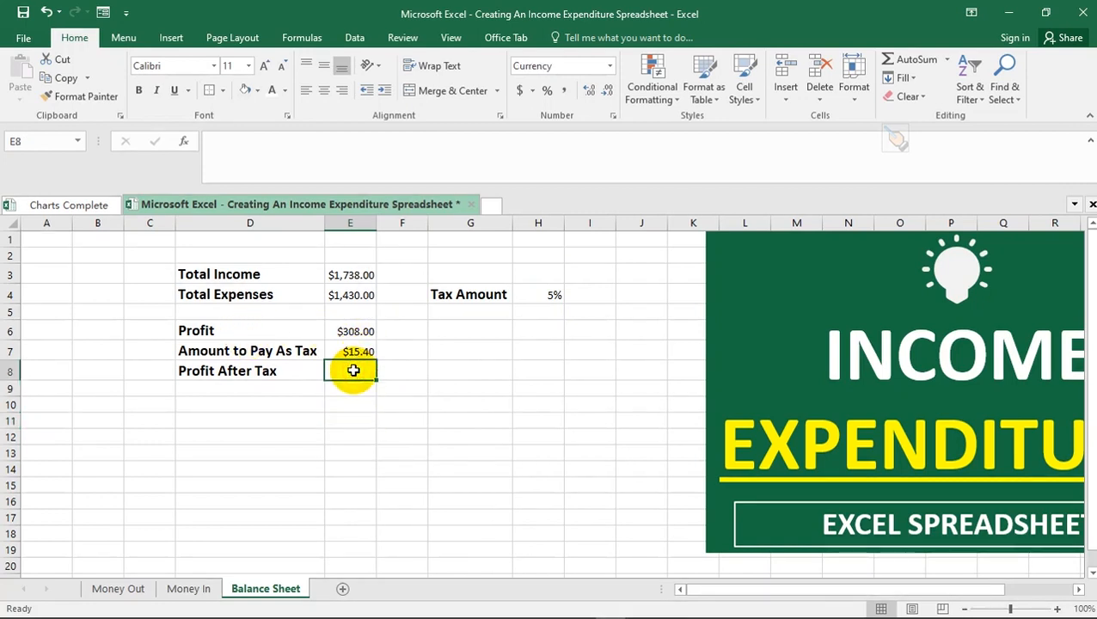
{"action": "type", "text": "="}
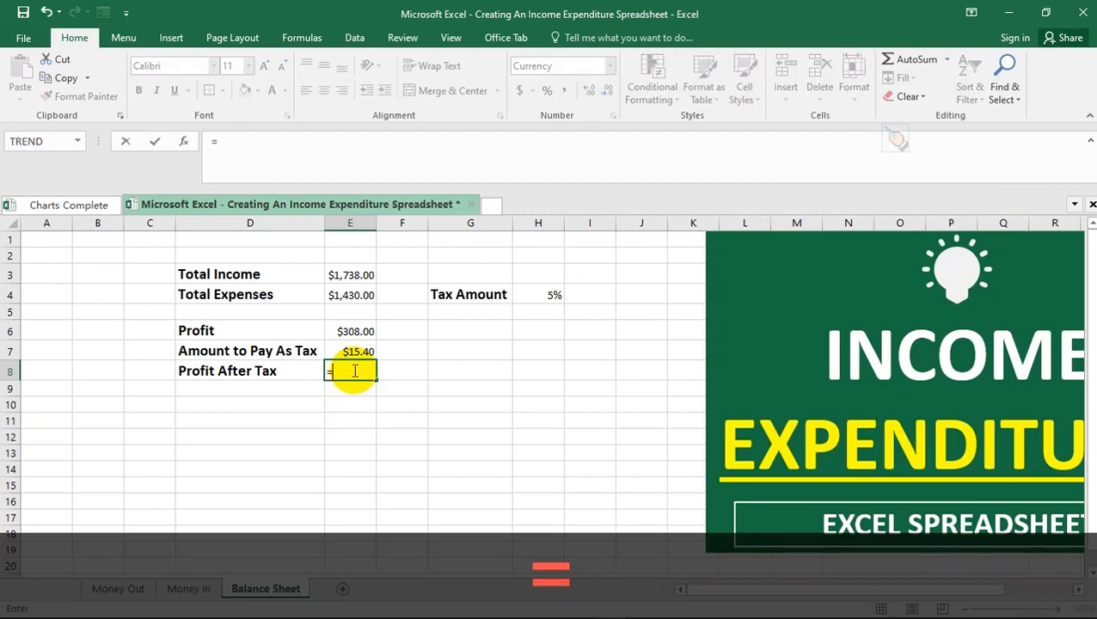
{"action": "left_click", "coordinate": [350, 336]}
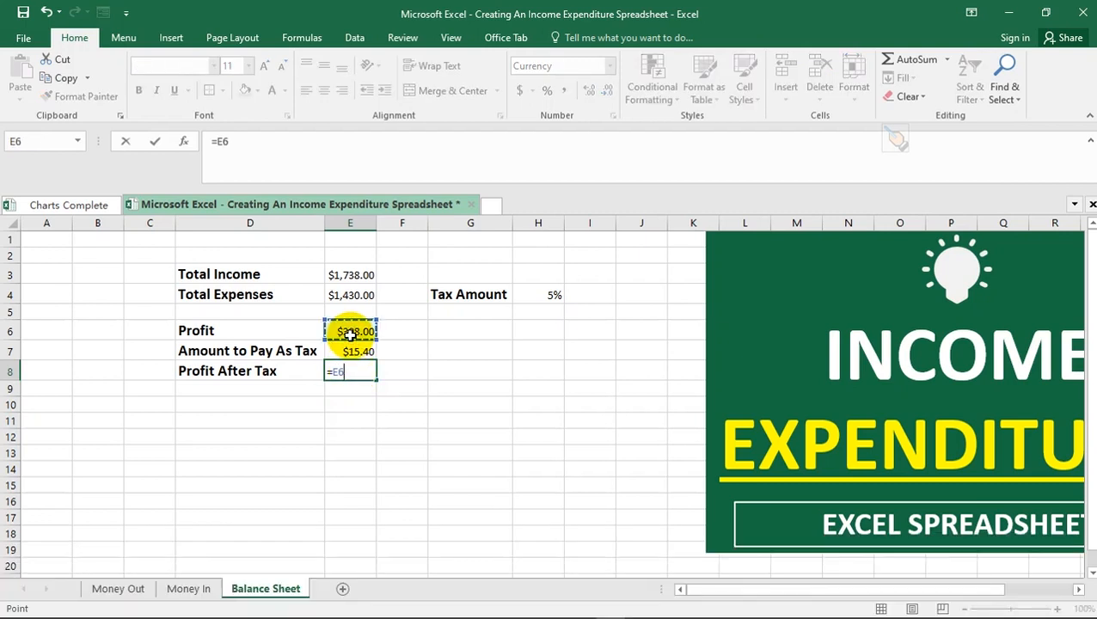
{"action": "type", "text": "-"}
{"action": "left_click", "coordinate": [343, 351]}
{"action": "key", "text": "Return"}
- Add an outside border around the Profit After Tax amount in E8 and move the banner picture over beside column H
{"action": "left_click", "coordinate": [338, 372]}
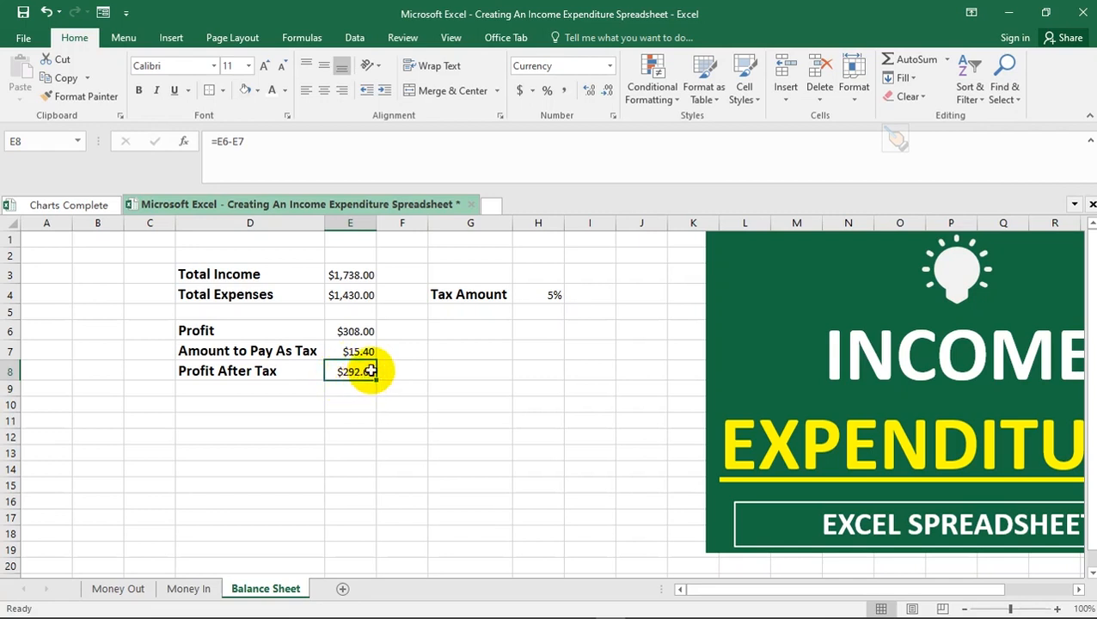
{"action": "left_click", "coordinate": [210, 92]}
{"action": "left_click", "coordinate": [293, 428]}
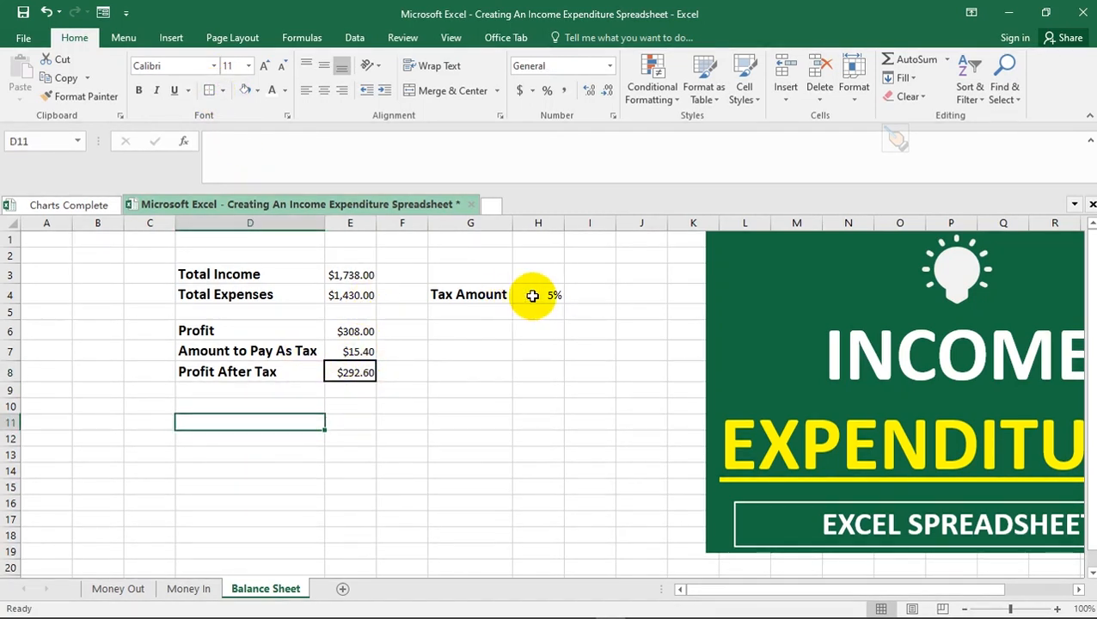
{"action": "left_click_drag", "start_coordinate": [907, 367], "coordinate": [789, 347]}
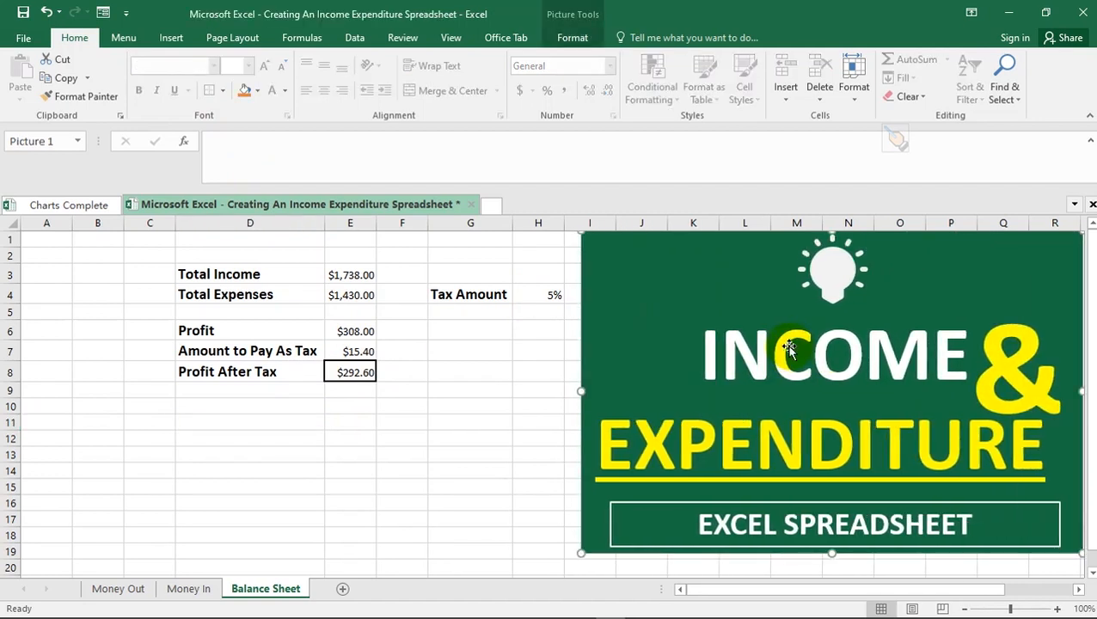
- Give the tax rate cell H4 a light green fill and carry that fill over to the amounts in E3:E8
{"action": "left_click", "coordinate": [545, 294]}
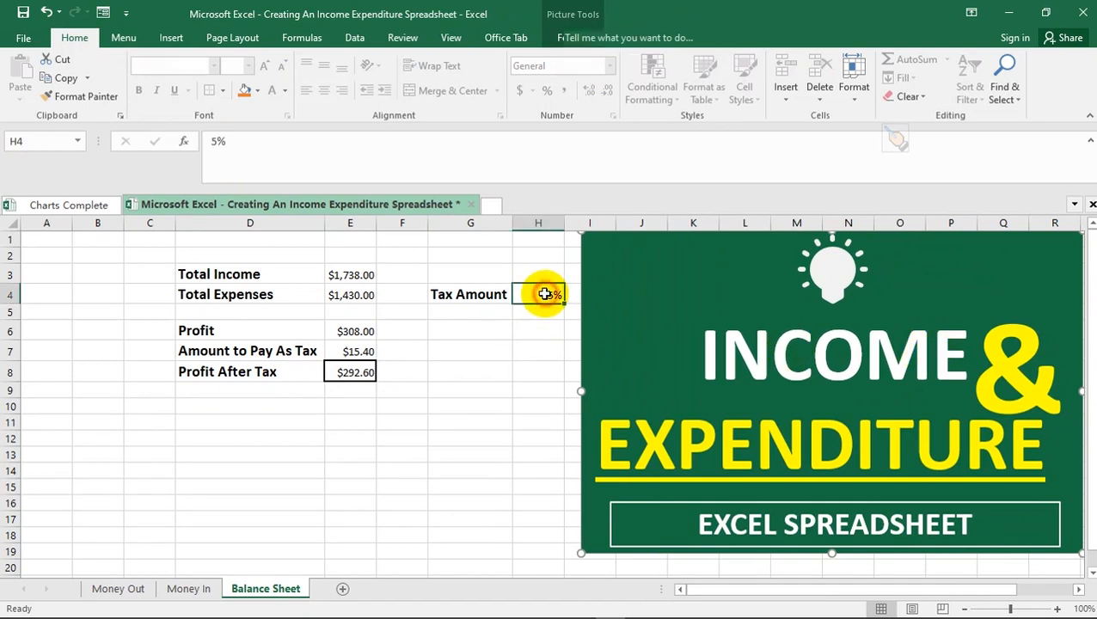
{"action": "left_click", "coordinate": [257, 90]}
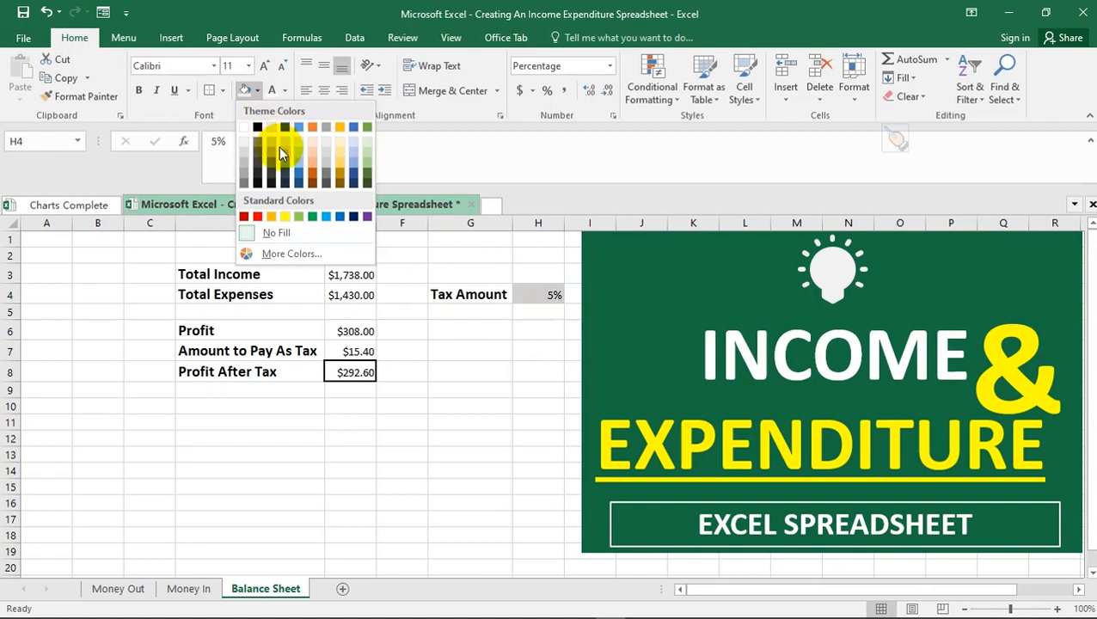
{"action": "left_click", "coordinate": [367, 159]}
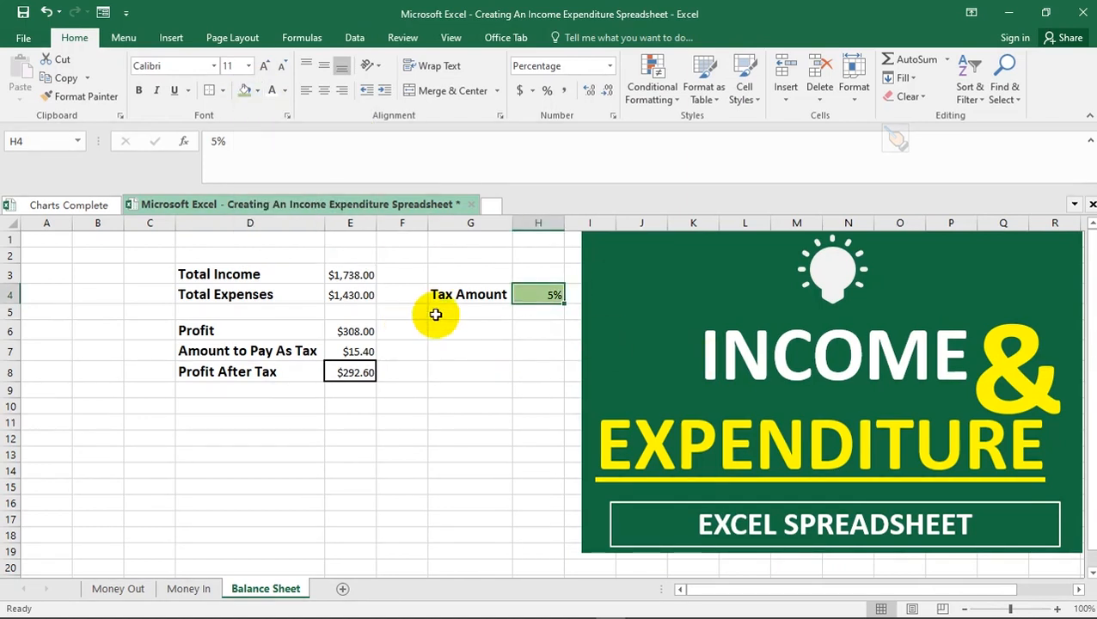
{"action": "left_click", "coordinate": [77, 96]}
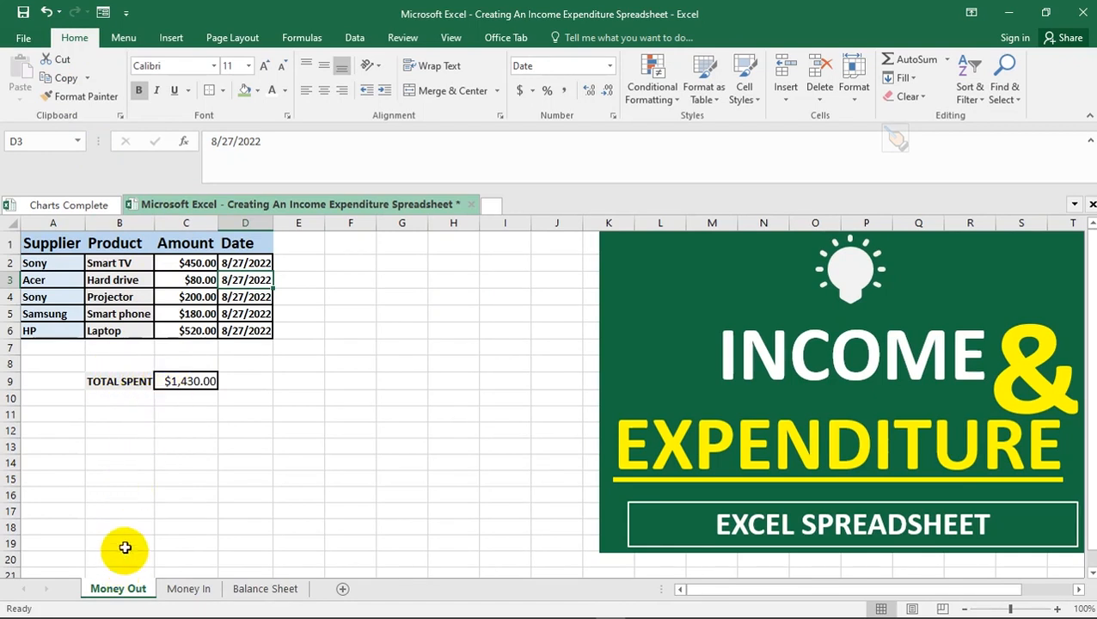
- Move the banner picture on the Money In sheet closer to the data, starting at column I, and return to the Balance Sheet
{"action": "left_click", "coordinate": [182, 590]}
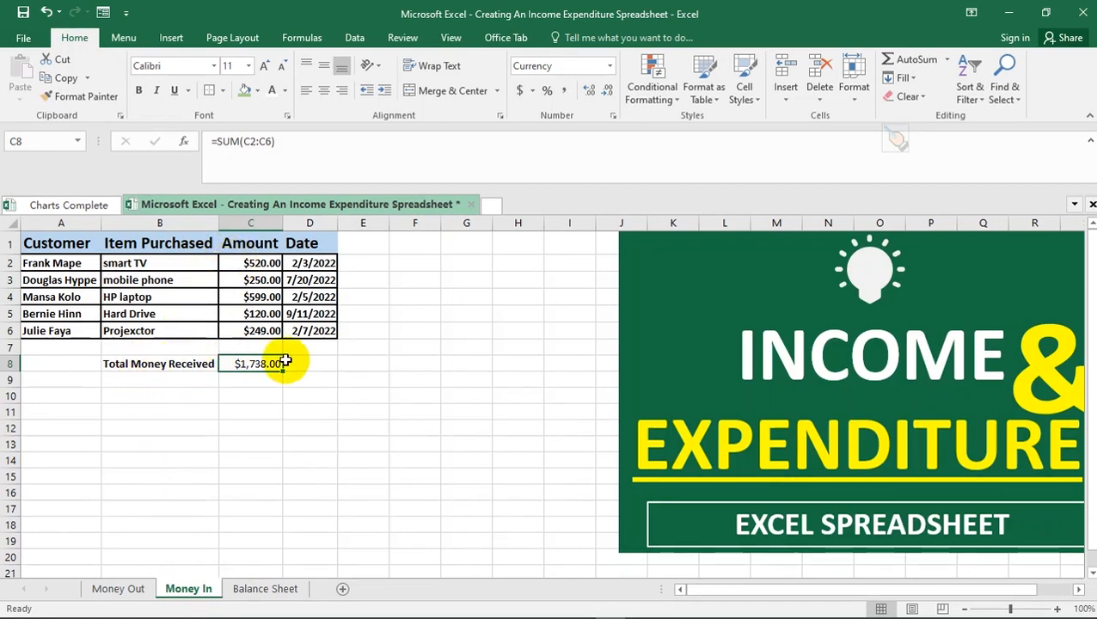
{"action": "left_click_drag", "start_coordinate": [878, 279], "coordinate": [802, 265]}
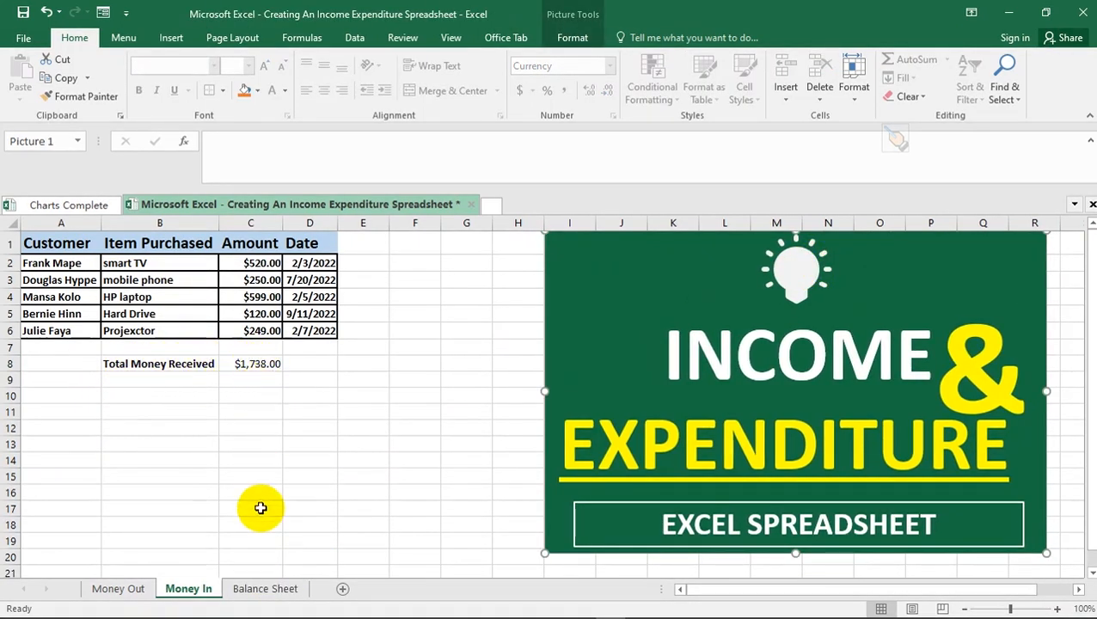
{"action": "left_click", "coordinate": [255, 597]}
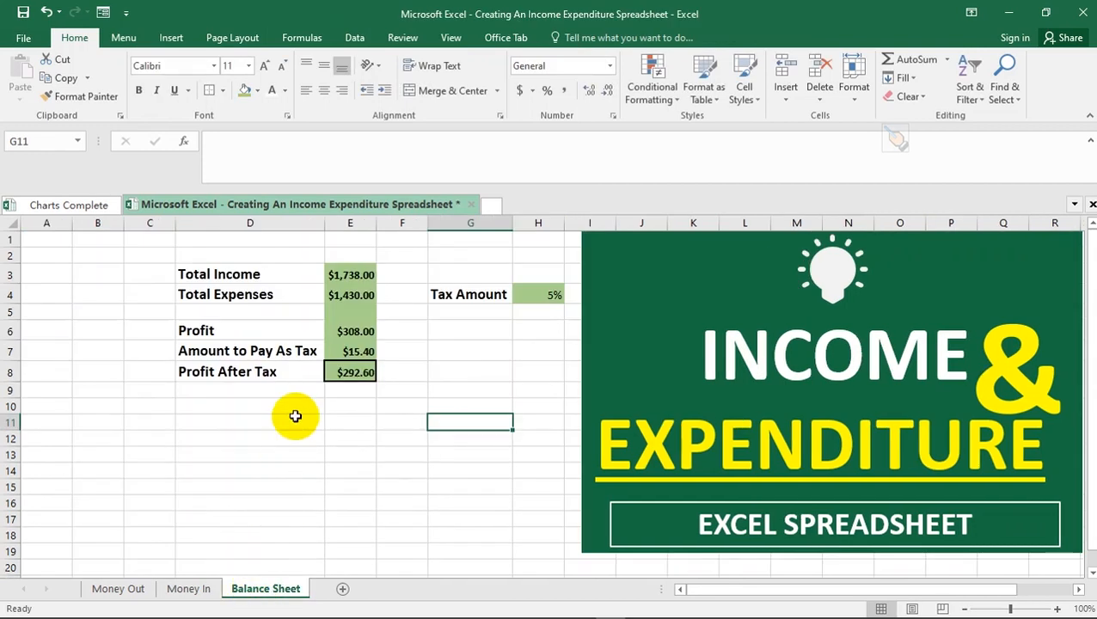
- Review the Money In records against the Balance Sheet totals and inspect the tax rate in H4
{"action": "left_click", "coordinate": [362, 405]}
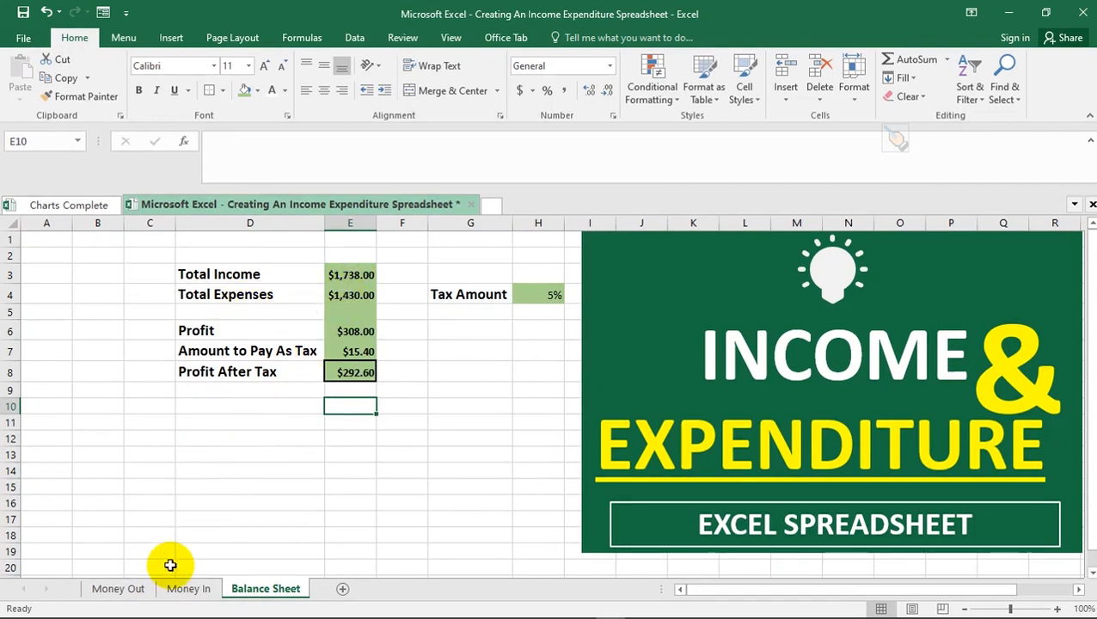
{"action": "left_click", "coordinate": [185, 590]}
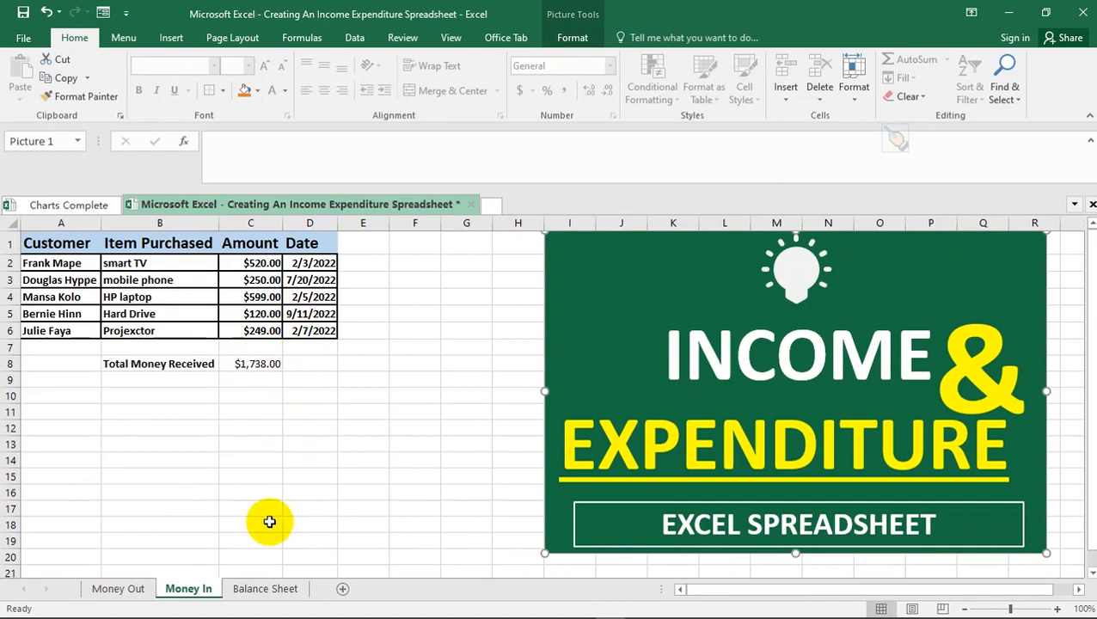
{"action": "left_click", "coordinate": [257, 590]}
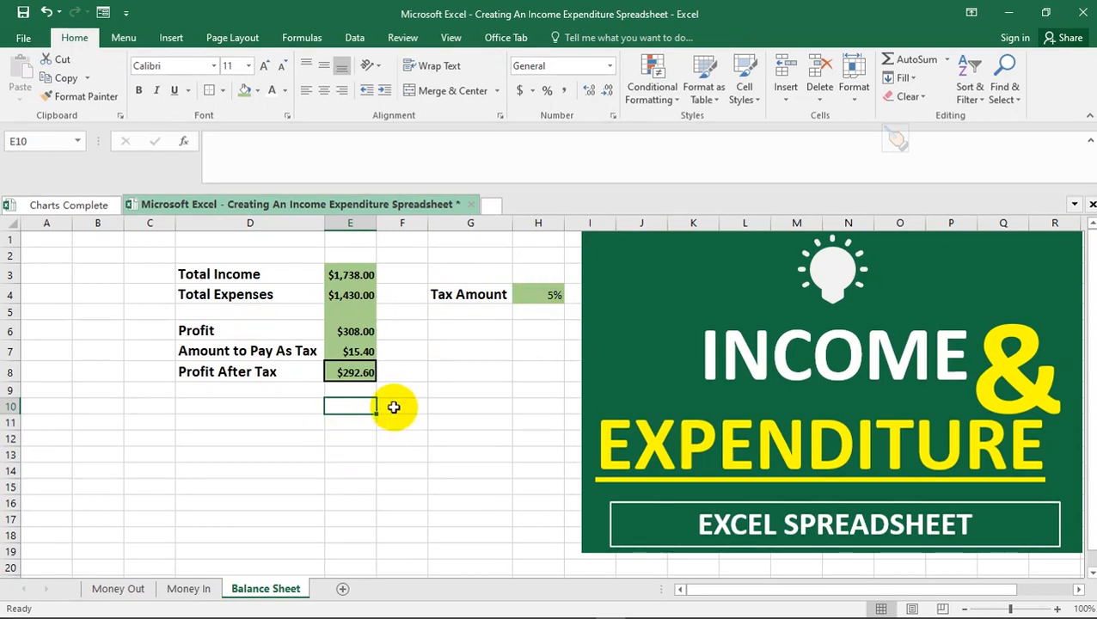
{"action": "left_click", "coordinate": [540, 295]}
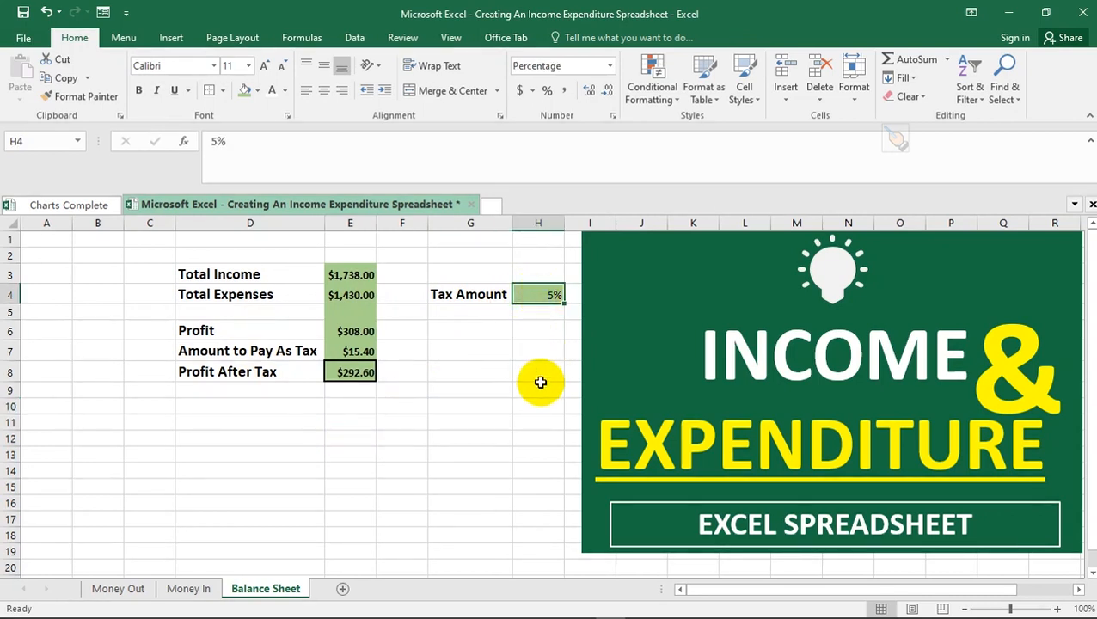
- Test the Balance Sheet tax calculation by changing the tax rate in H4 to 10% and, after that, to 20%
{"action": "type", "text": "10"}
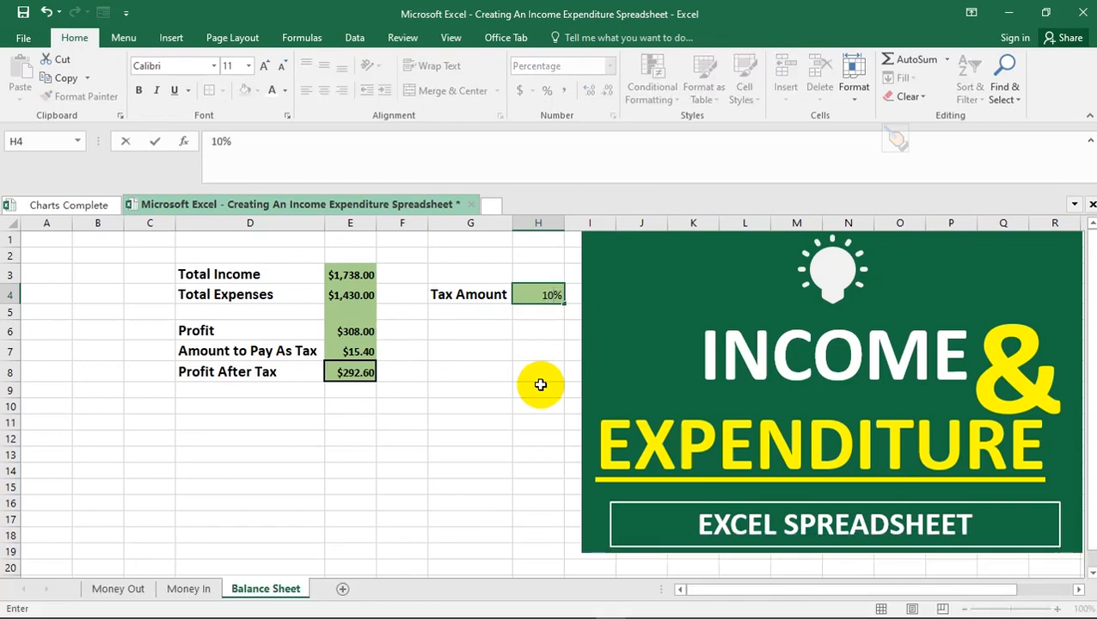
{"action": "key", "text": "Return"}
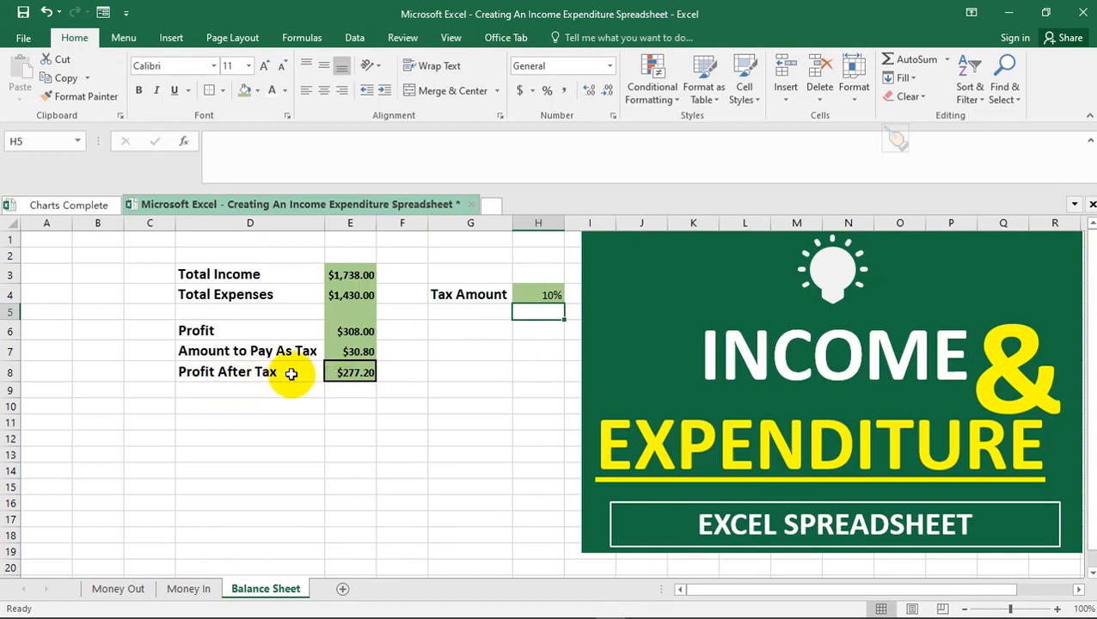
{"action": "left_click", "coordinate": [546, 295]}
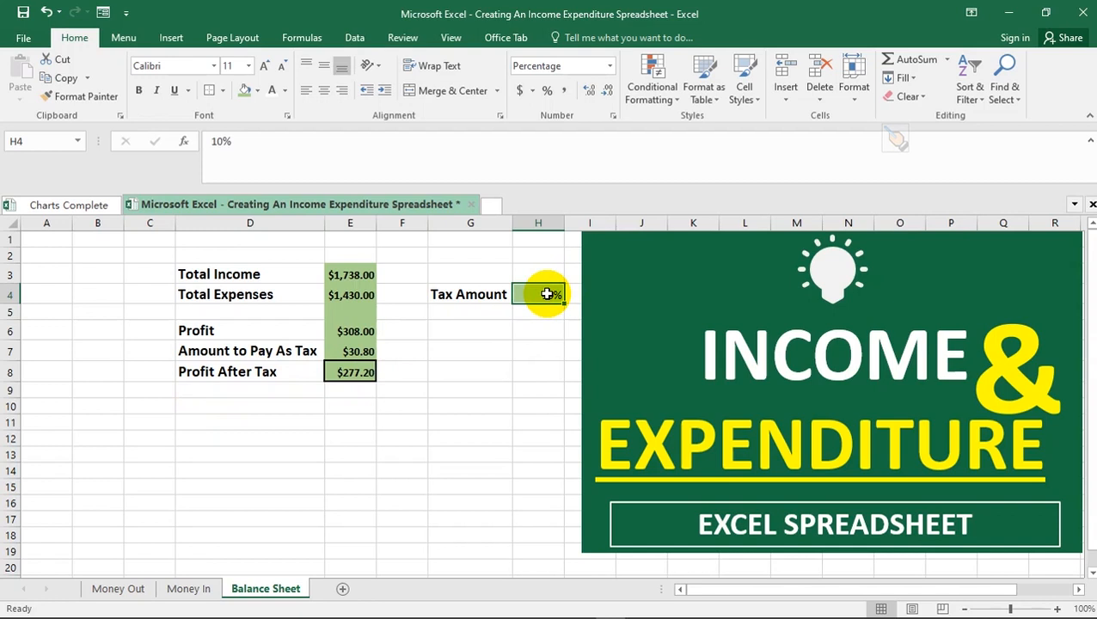
{"action": "type", "text": "20"}
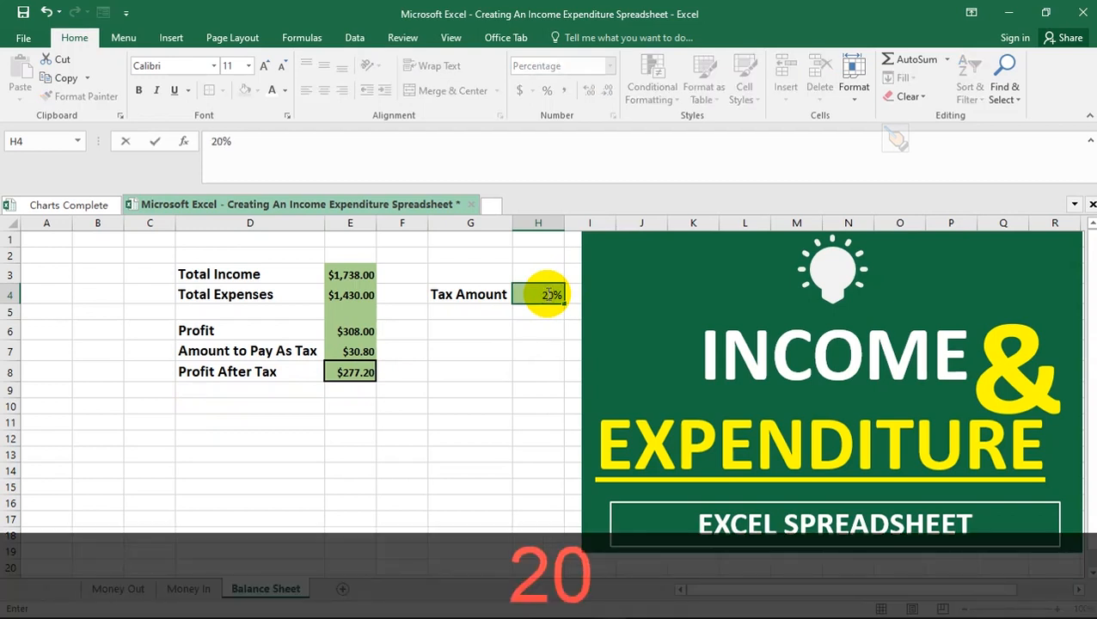
{"action": "key", "text": "Return"}
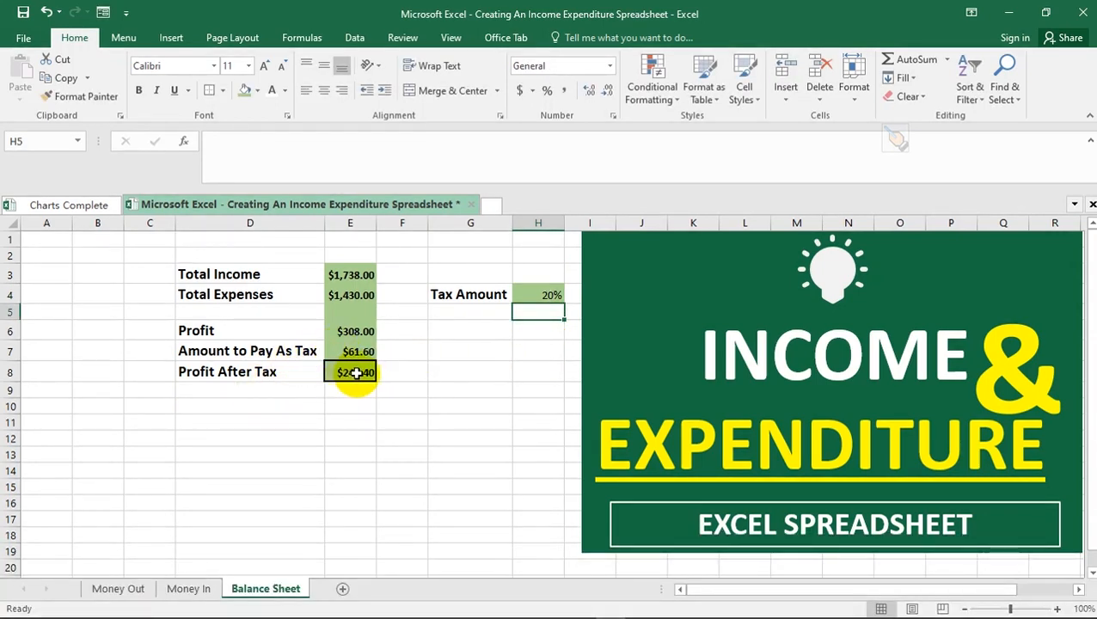
{"action": "left_click", "coordinate": [550, 296]}
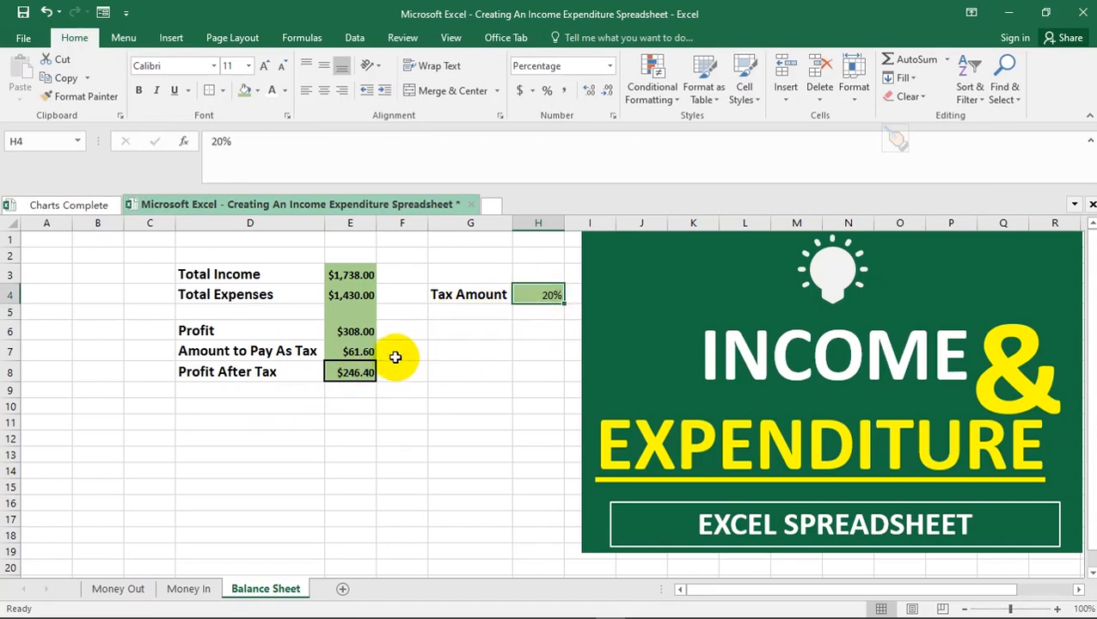